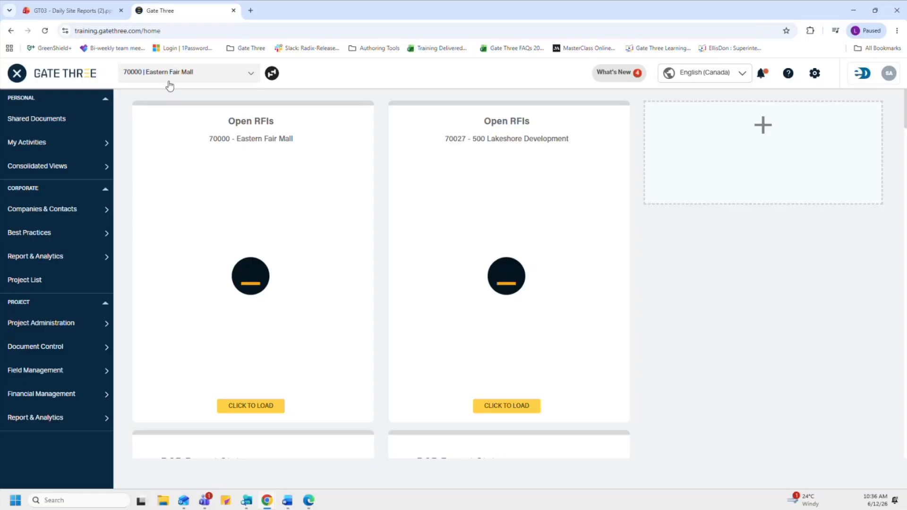
Step: Select the 70000 Eastern Fair Mall project and open its Daily Site Reports from Field Management
click(170, 86)
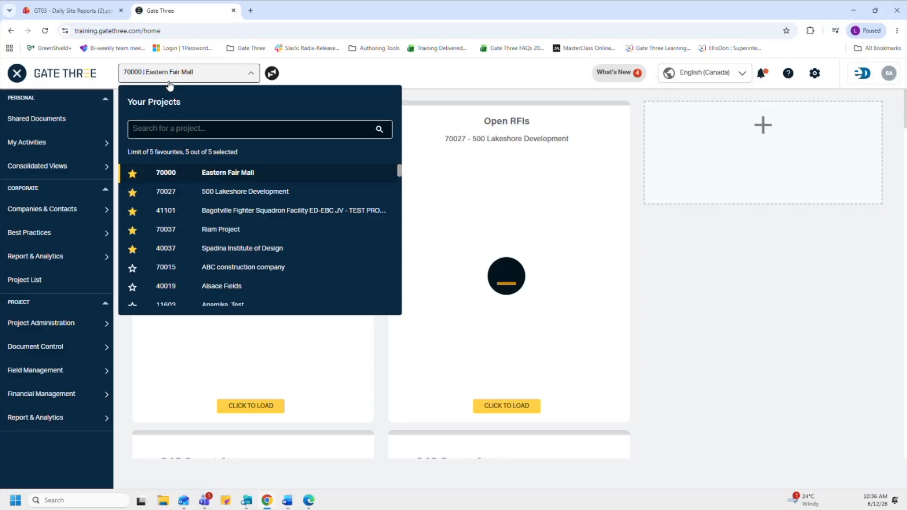
click(194, 178)
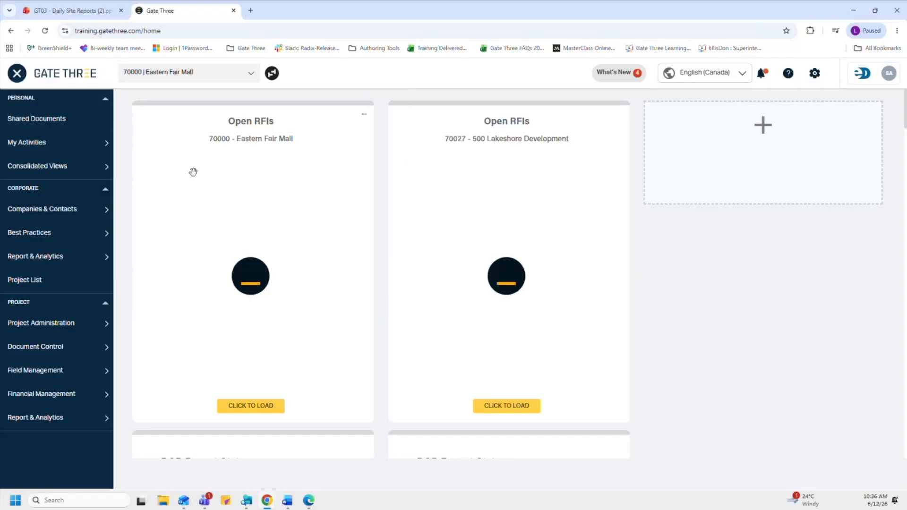
mouse_move(96, 389)
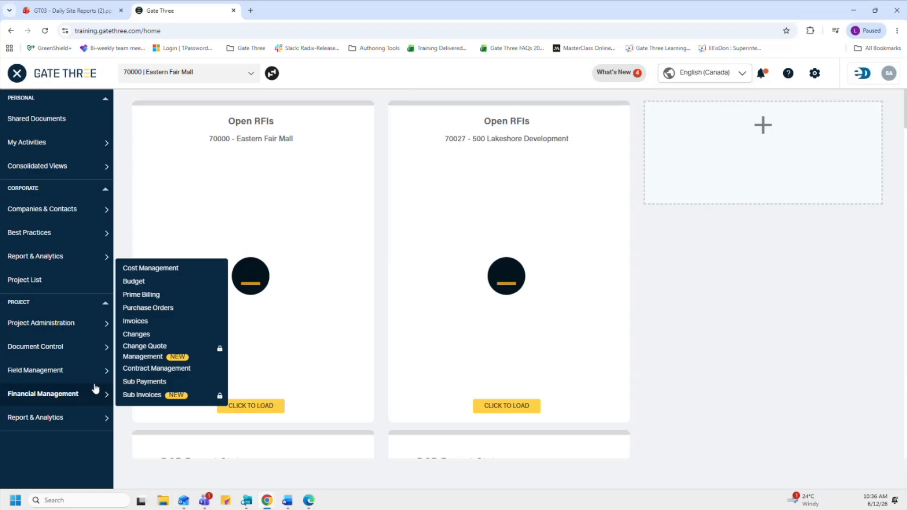
mouse_move(95, 370)
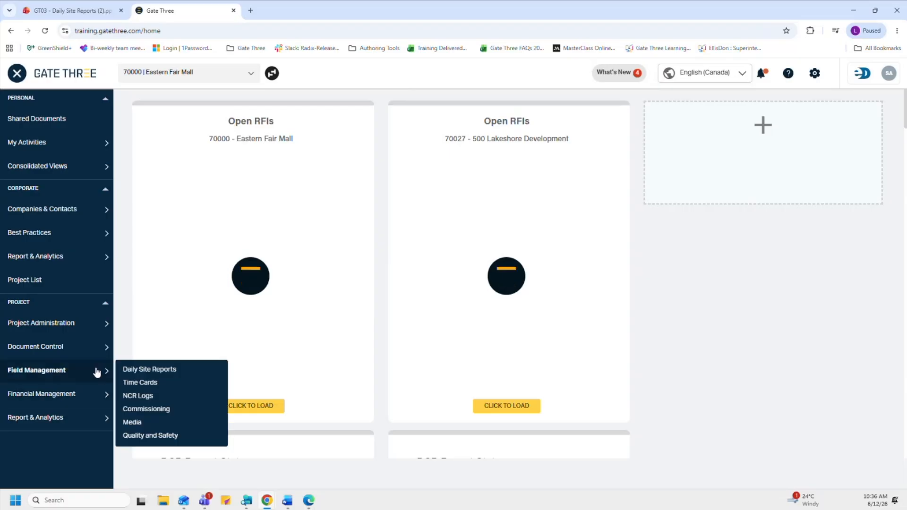
click(142, 371)
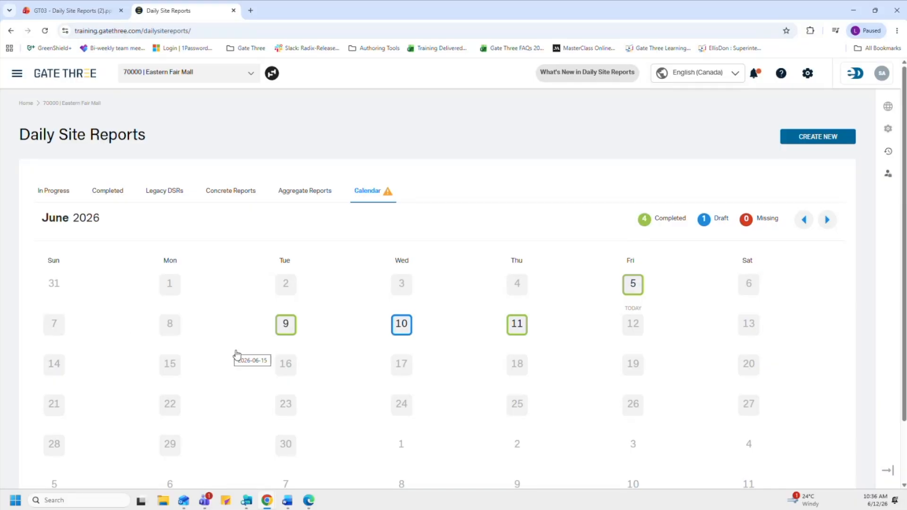
Step: In the Vancouver Test Job 123 window, list In Progress reports and open the search field
click(312, 503)
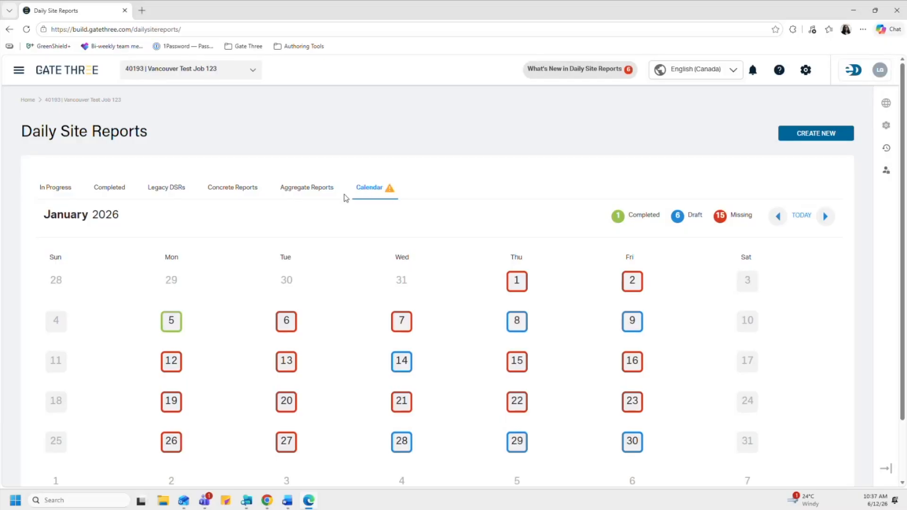
click(54, 189)
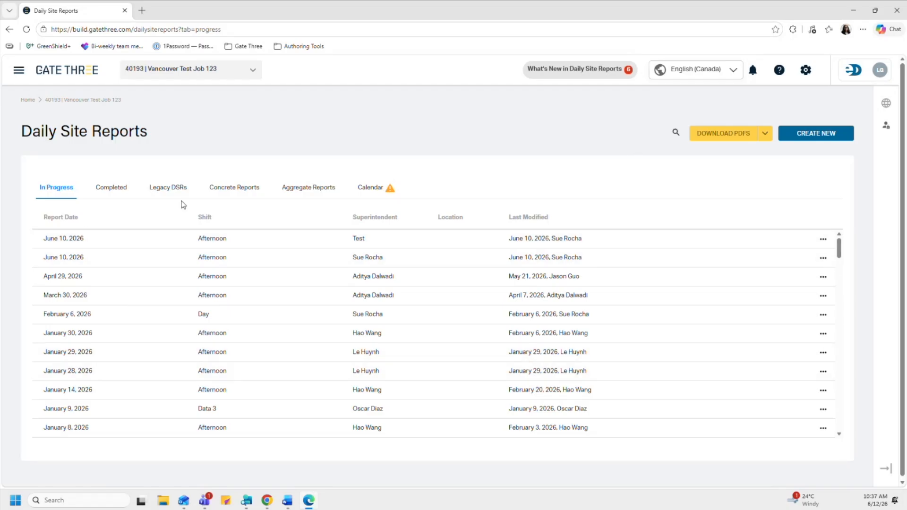
click(676, 135)
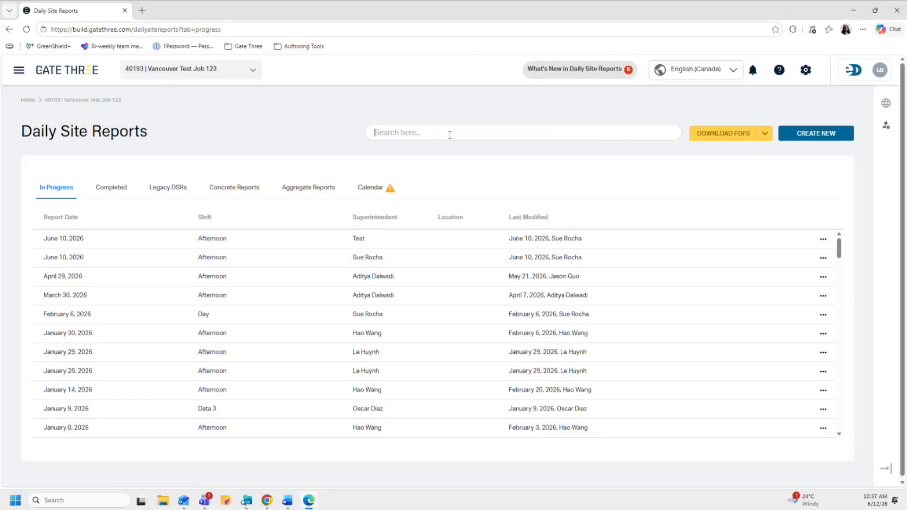
Step: View Completed reports and the first report's actions menu, then switch to Legacy DSRs
click(120, 191)
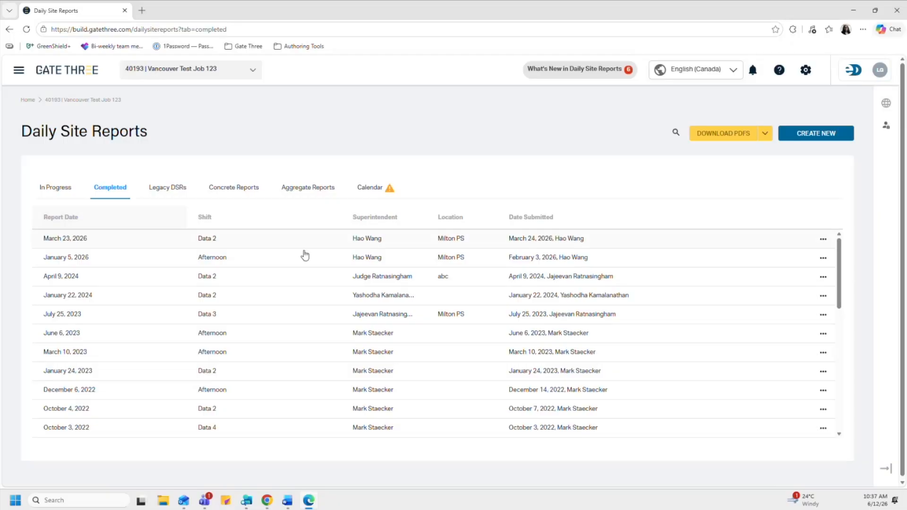
click(823, 240)
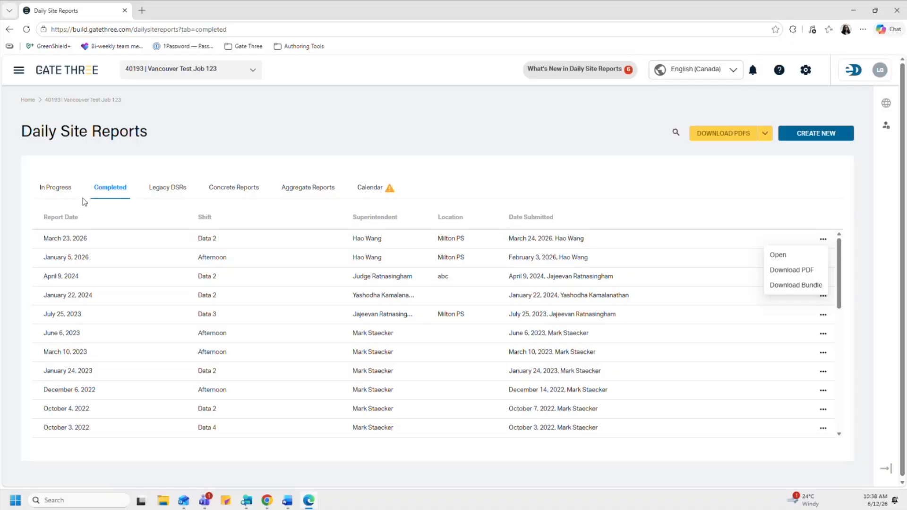
click(163, 191)
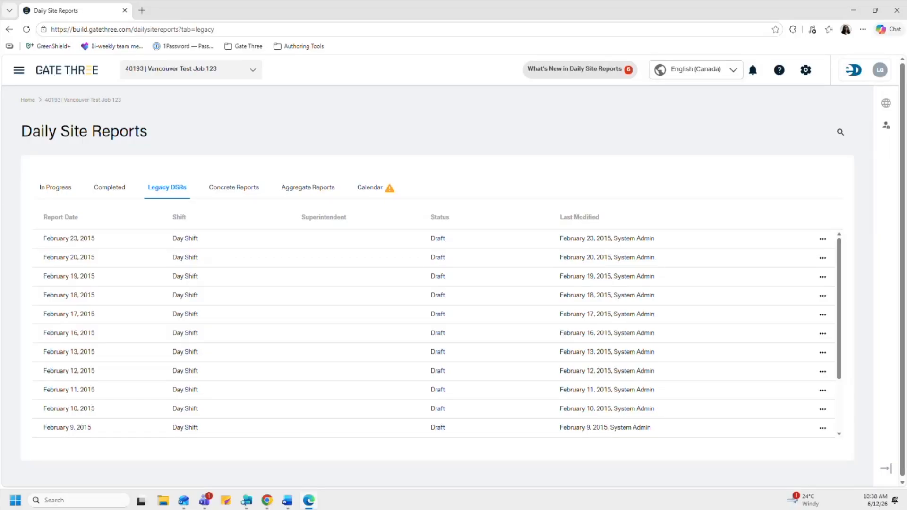
Step: View Concrete Reports, then Aggregate Reports with Workforce By Sub and Workforce Log
click(227, 193)
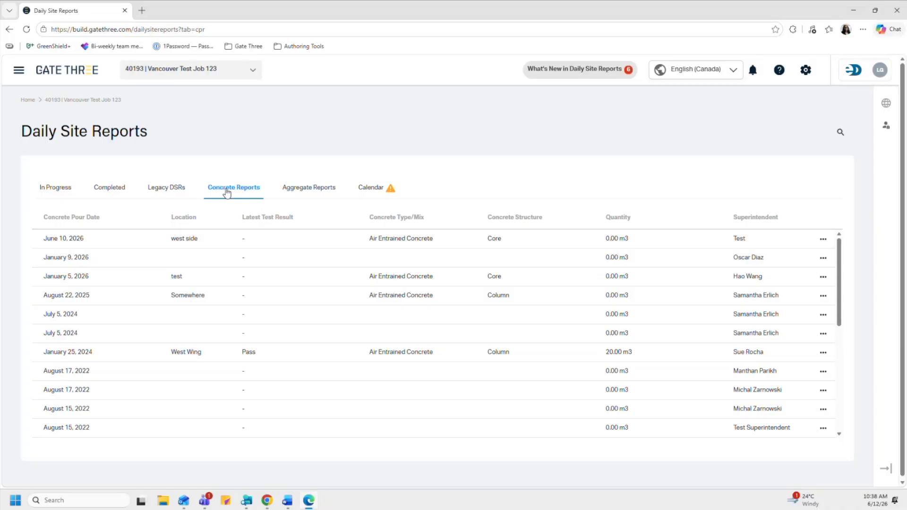
click(309, 189)
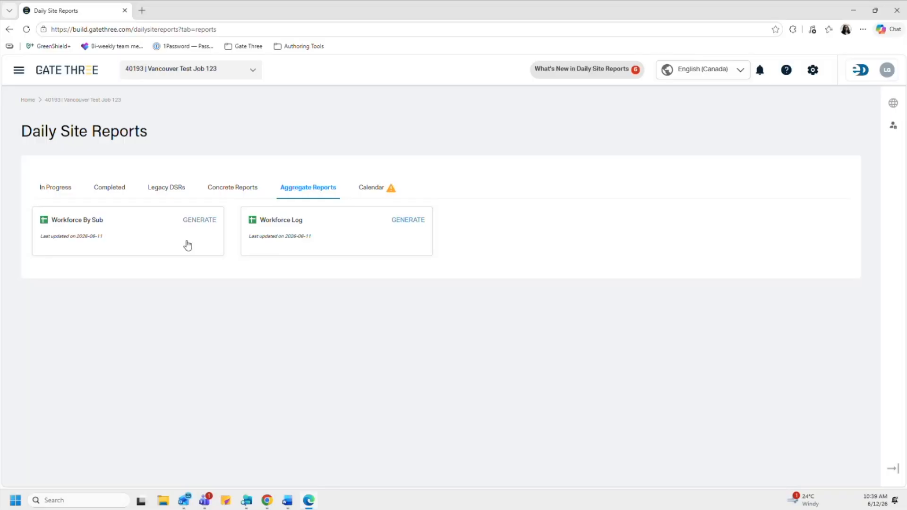
Step: Switch back to the Calendar tab
click(368, 187)
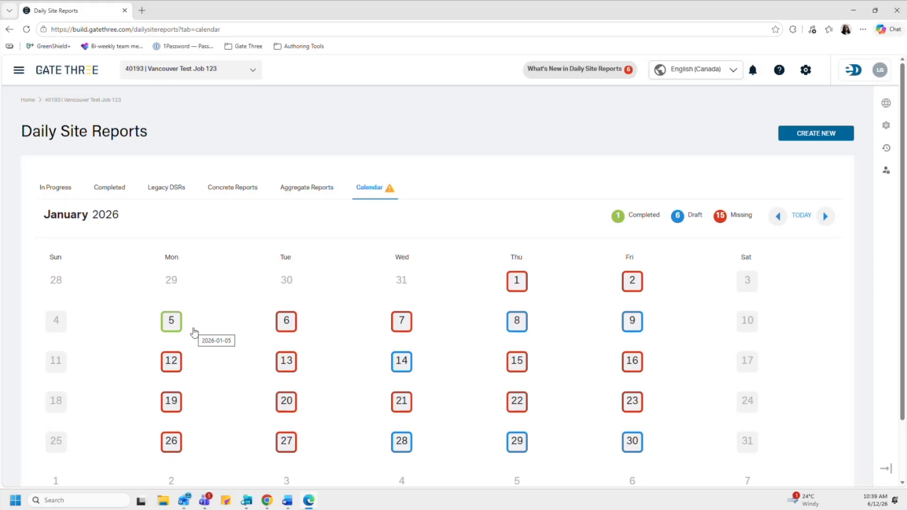
mouse_move(191, 330)
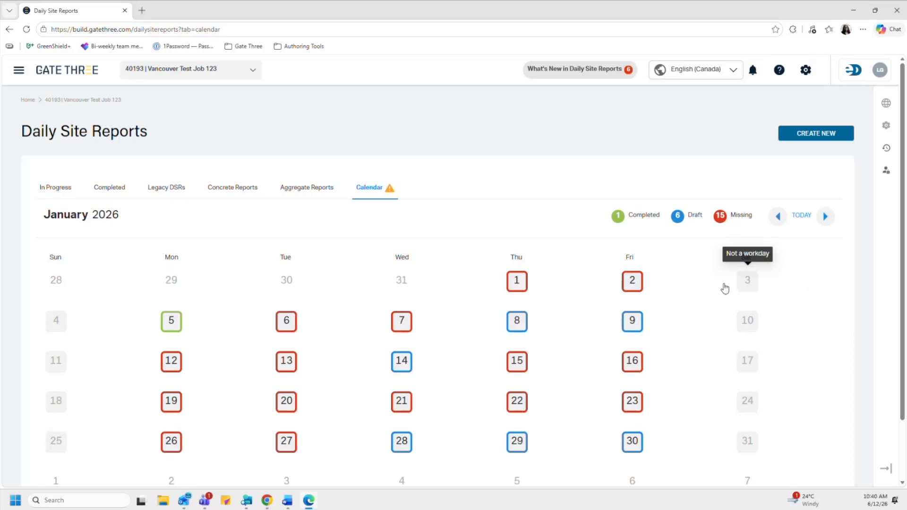
mouse_move(267, 500)
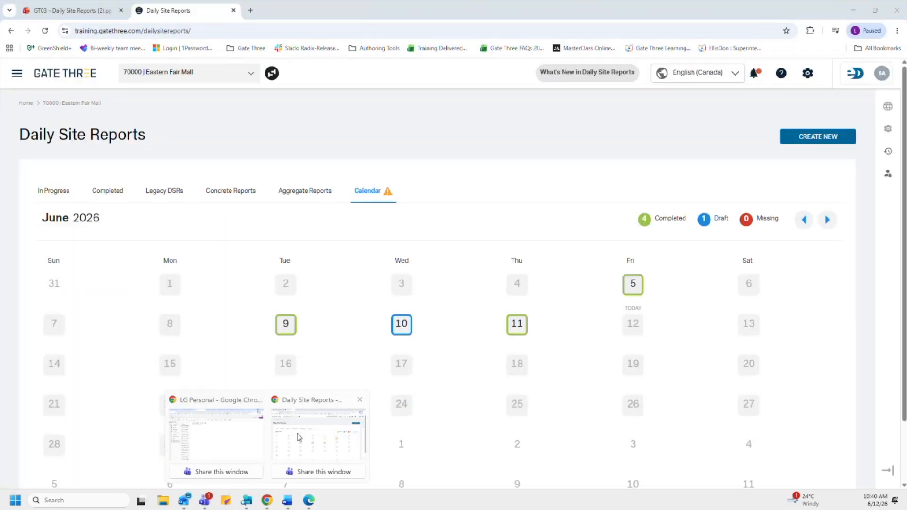
Step: Return to the Eastern Fair Mall reports window and show the Glossary panel in the right rail
click(297, 433)
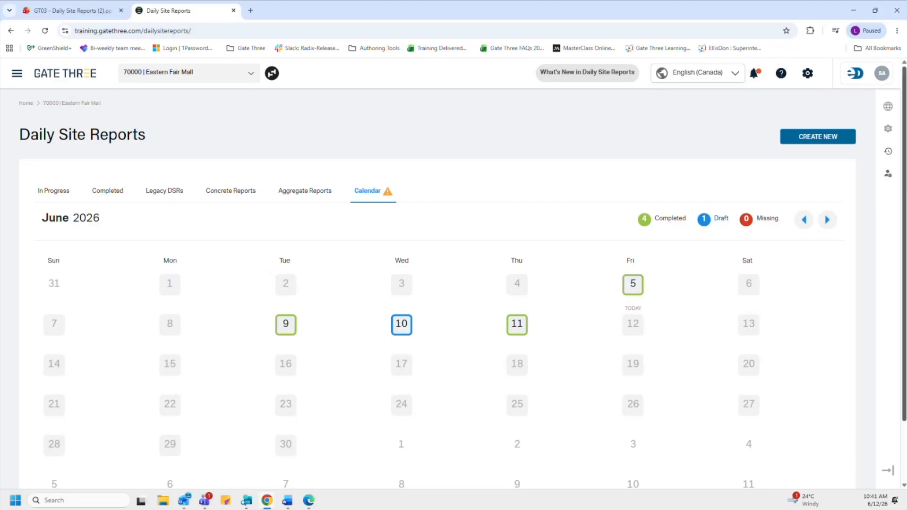
click(889, 108)
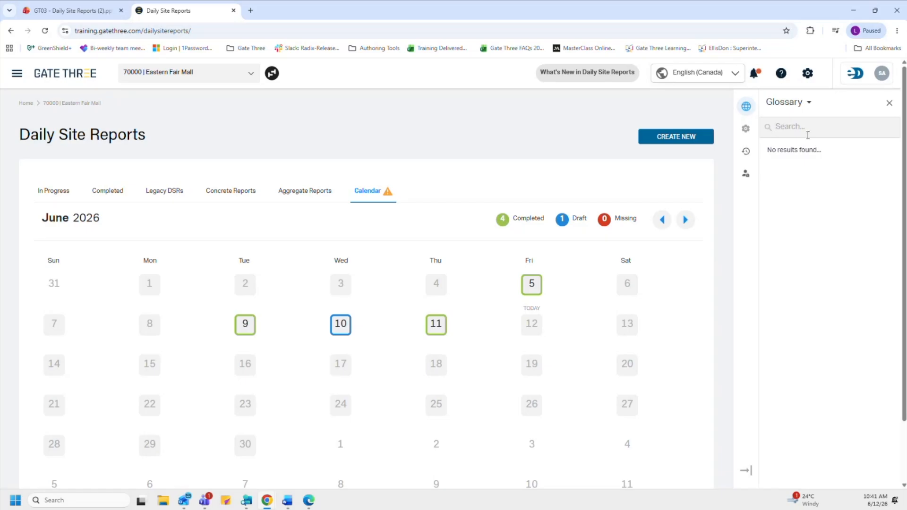
Step: Show Calendar Settings START/END DATES (2022/12/01–2025/08/14), then open the main menu to Project Administration
click(746, 134)
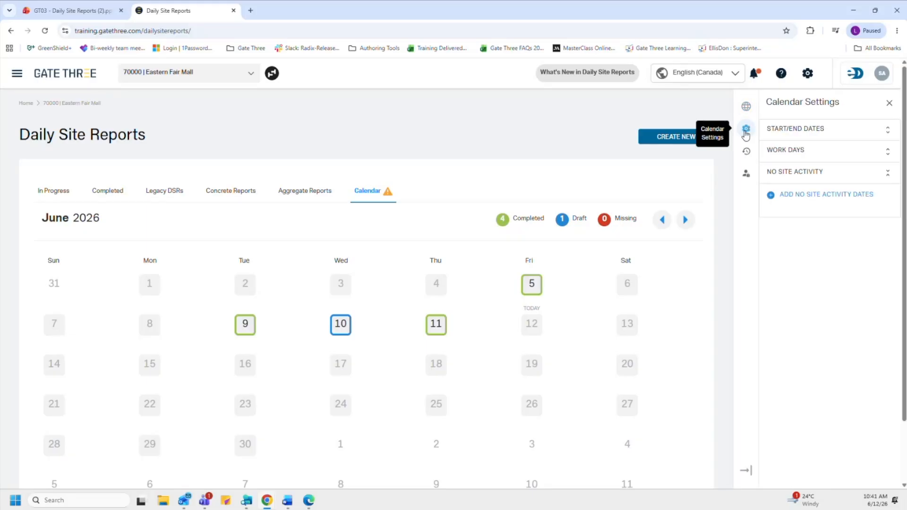
click(789, 135)
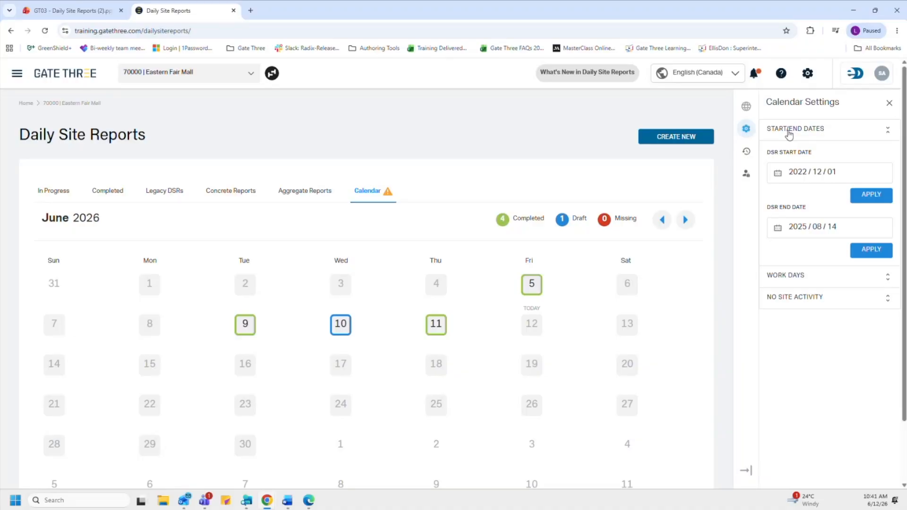
click(17, 76)
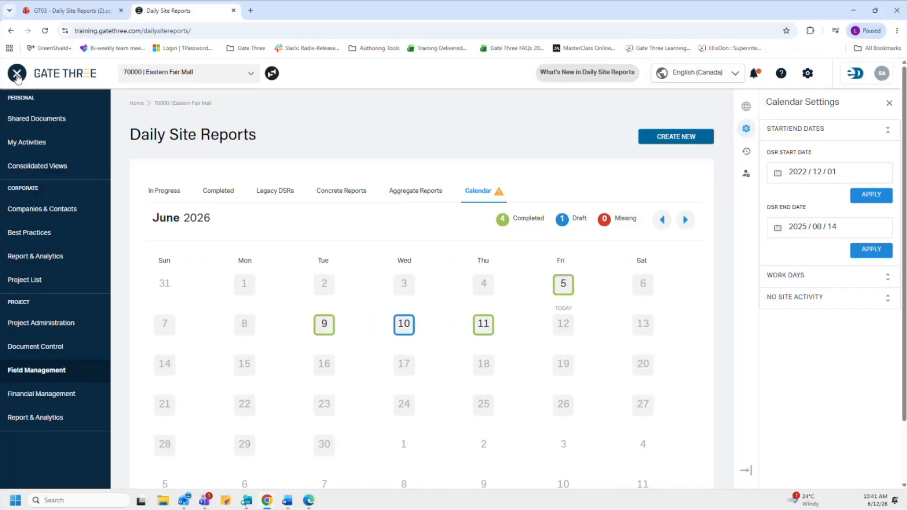
mouse_move(23, 326)
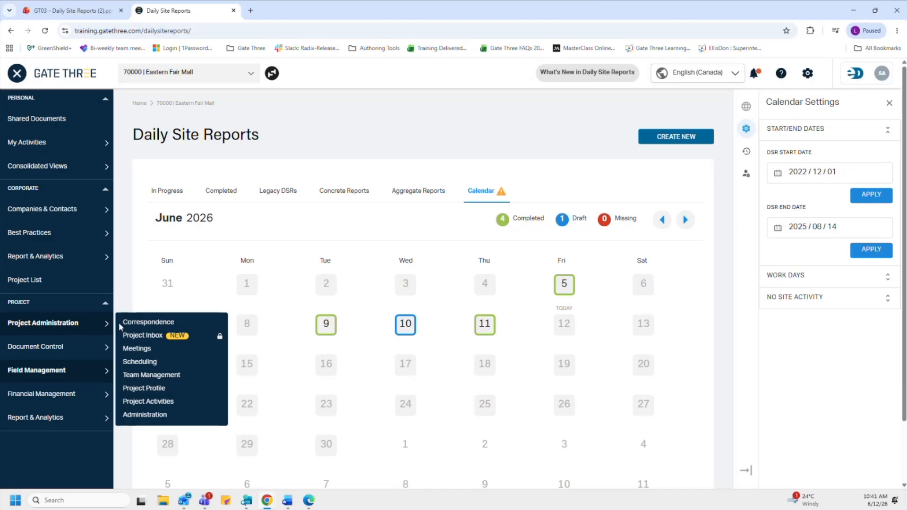
Step: Edit the Eastern Fair Mall project, review its Daily Site Reports period in Project Settings, then cancel
click(144, 390)
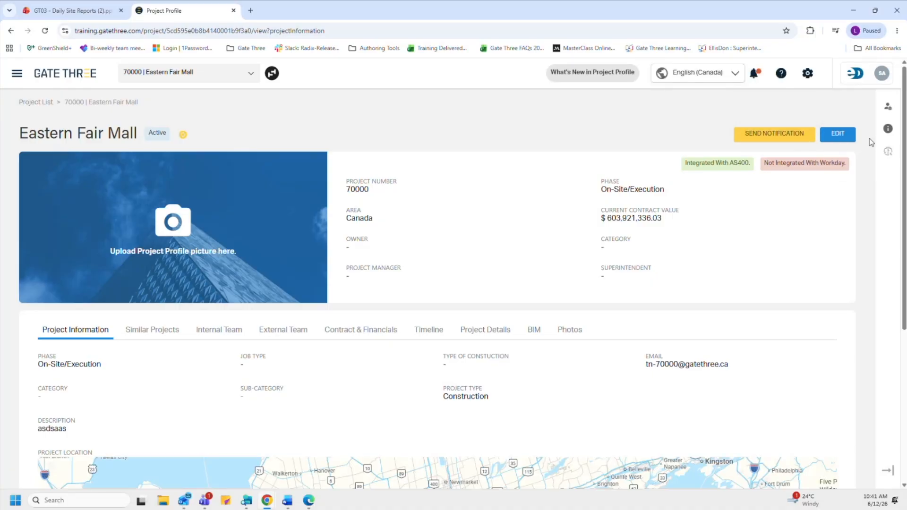
click(838, 134)
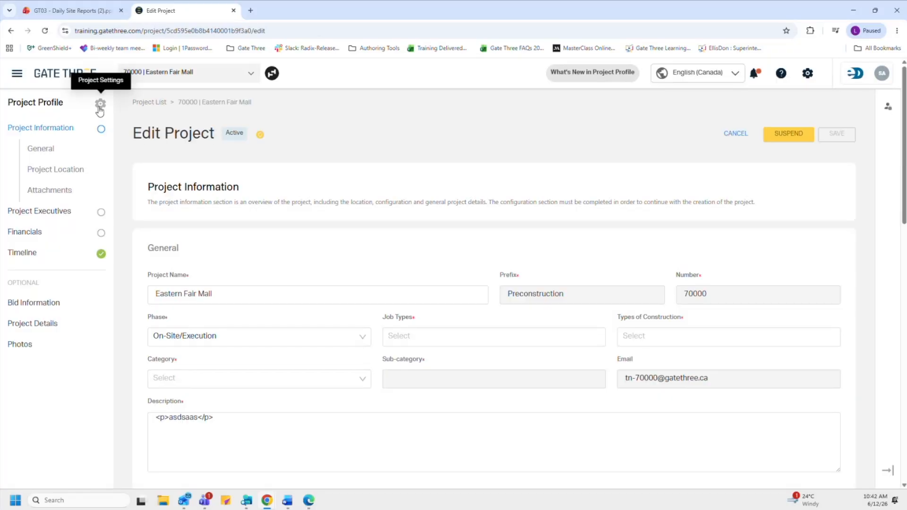
click(99, 106)
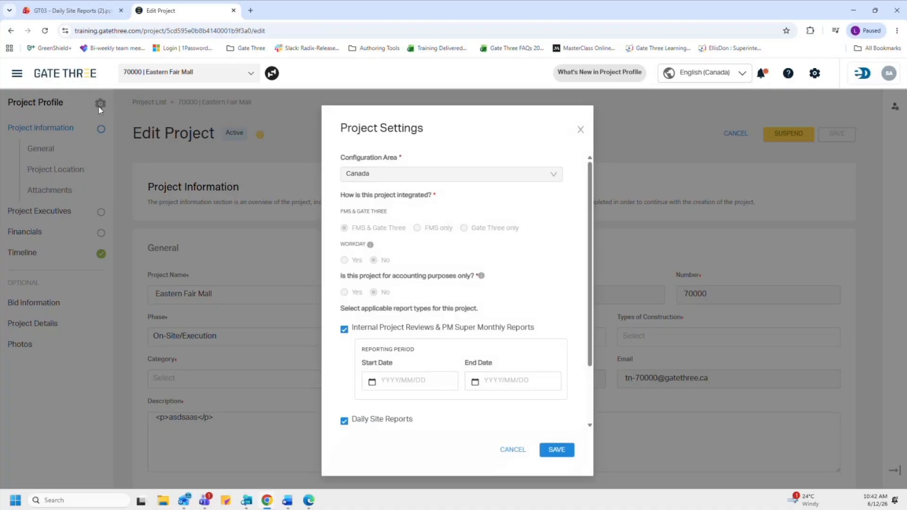
scroll(446, 306, down, 2)
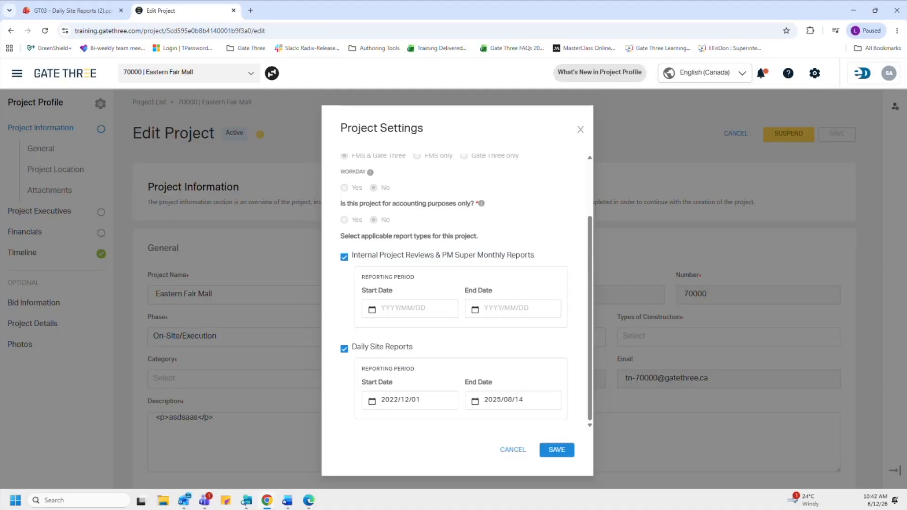
click(520, 450)
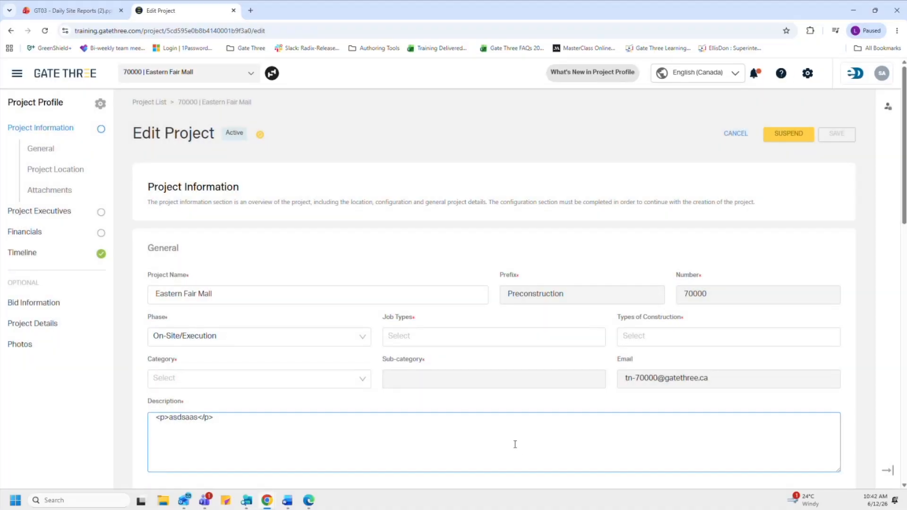
Step: Leave the Edit Project form and reopen Daily Site Reports via Field Management in the main menu
click(744, 134)
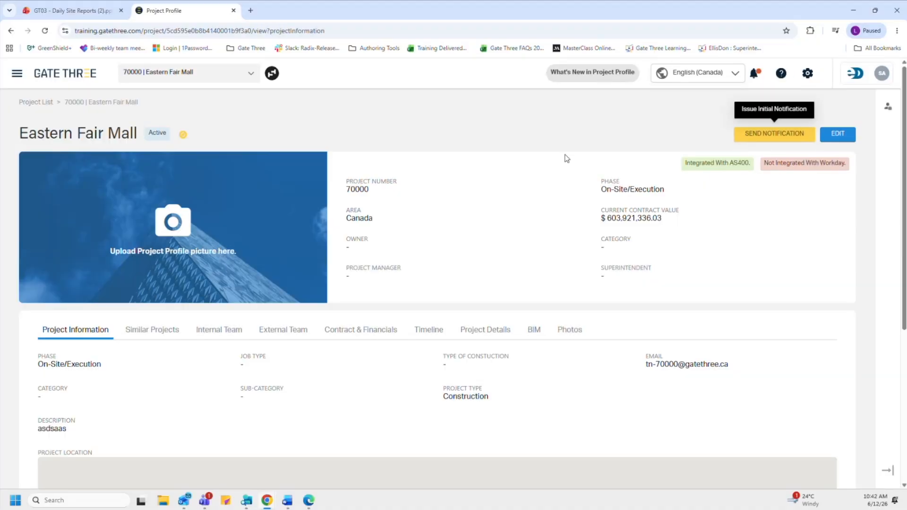
click(19, 74)
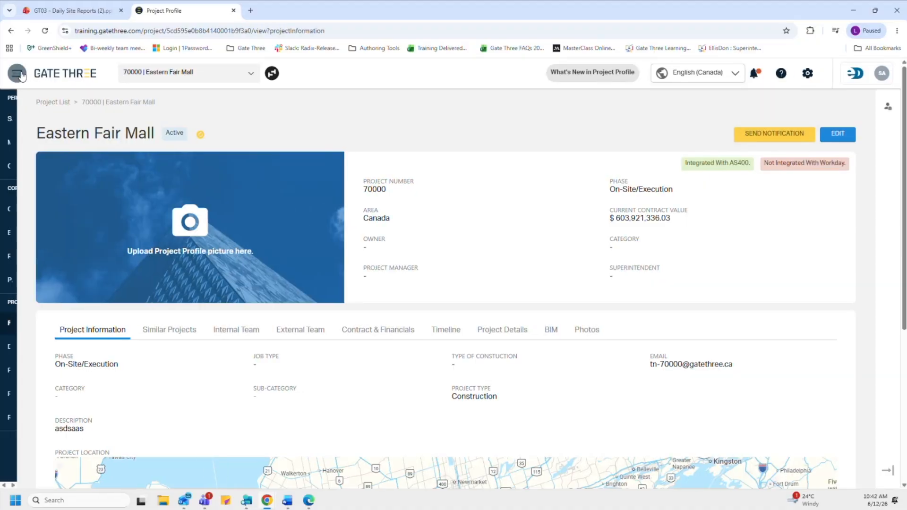
mouse_move(61, 349)
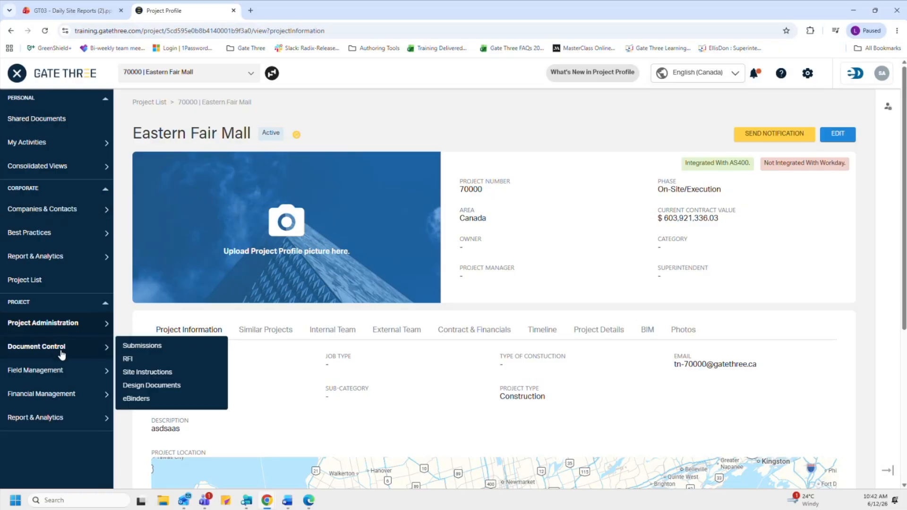
mouse_move(66, 370)
click(145, 372)
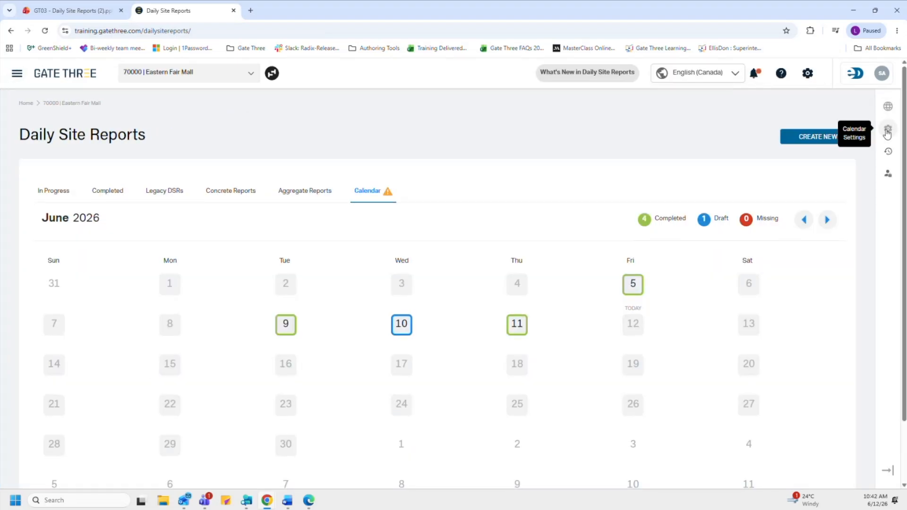
Step: In Calendar Settings, expand START/END DATES (2022/12/01–2025/08/14) and the Monday–Friday WORK DAYS
click(887, 132)
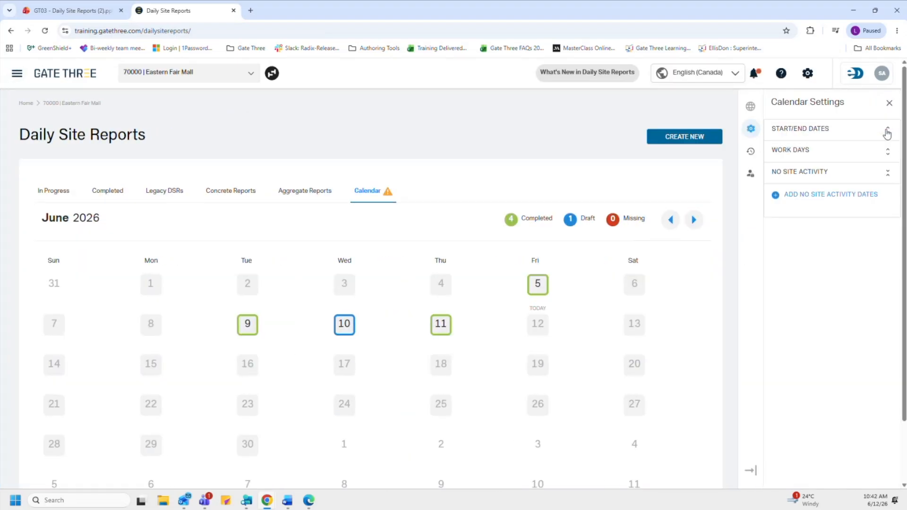
click(827, 136)
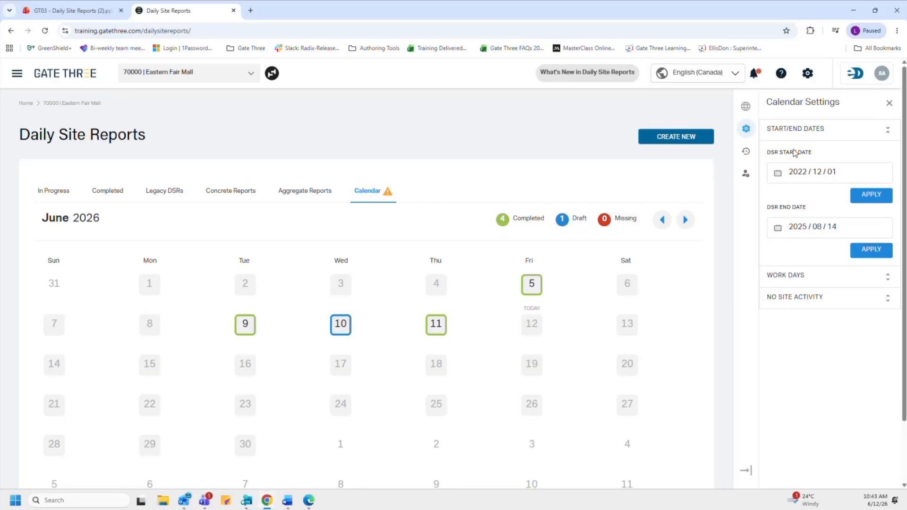
click(797, 280)
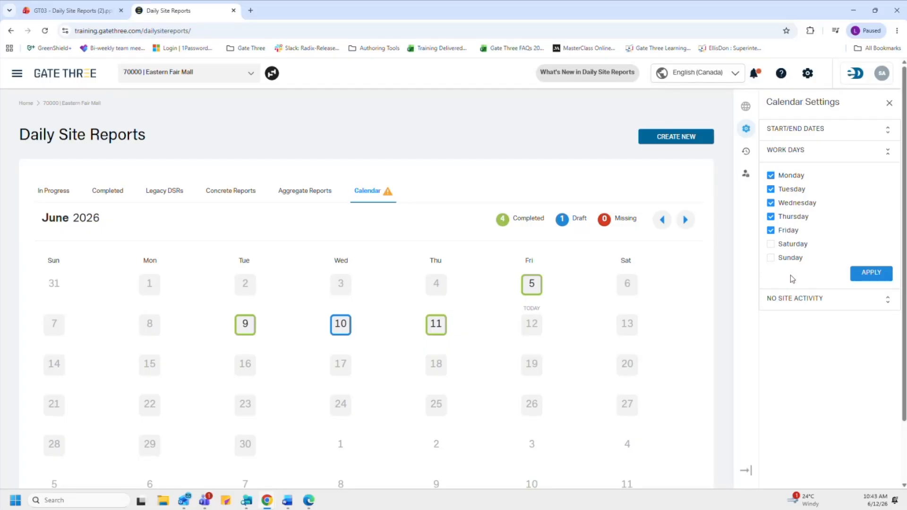
Step: Block out 2026/12/24 to 2026/12/31 as Public Holiday no-site-activity dates in Calendar Settings
click(787, 300)
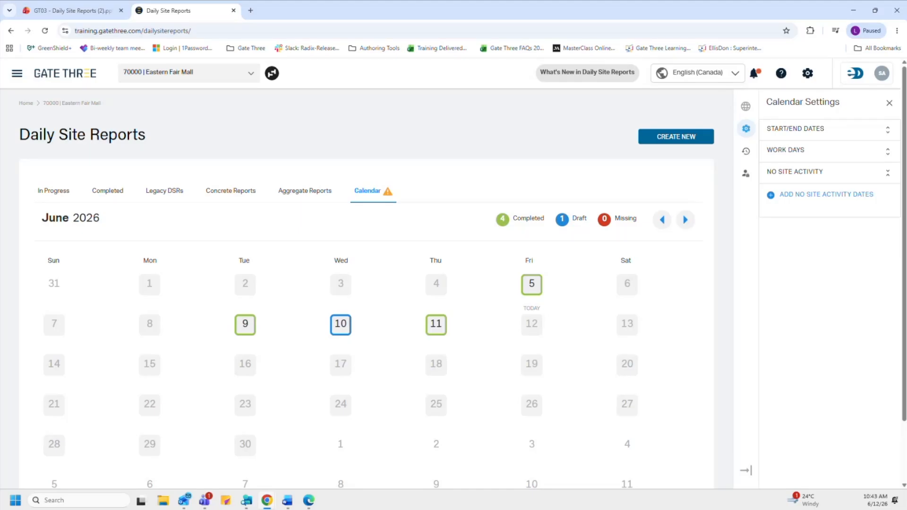
click(809, 200)
click(798, 214)
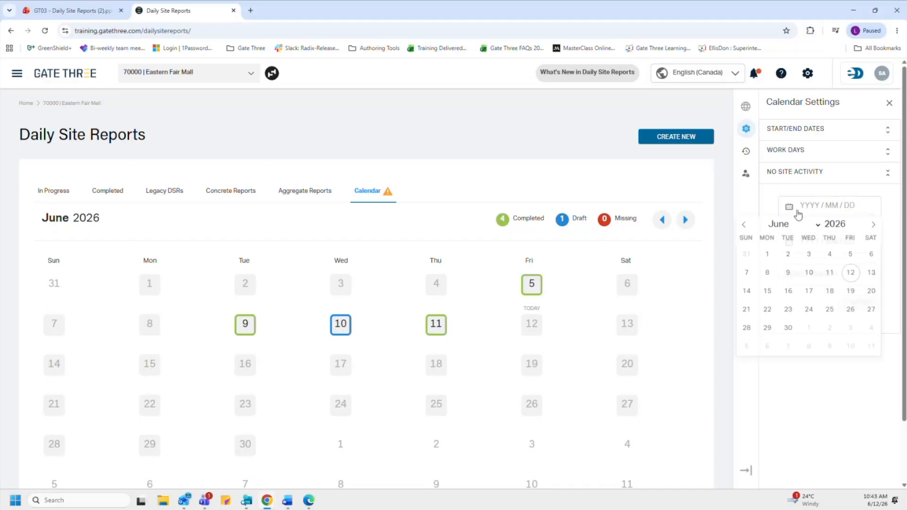
click(813, 228)
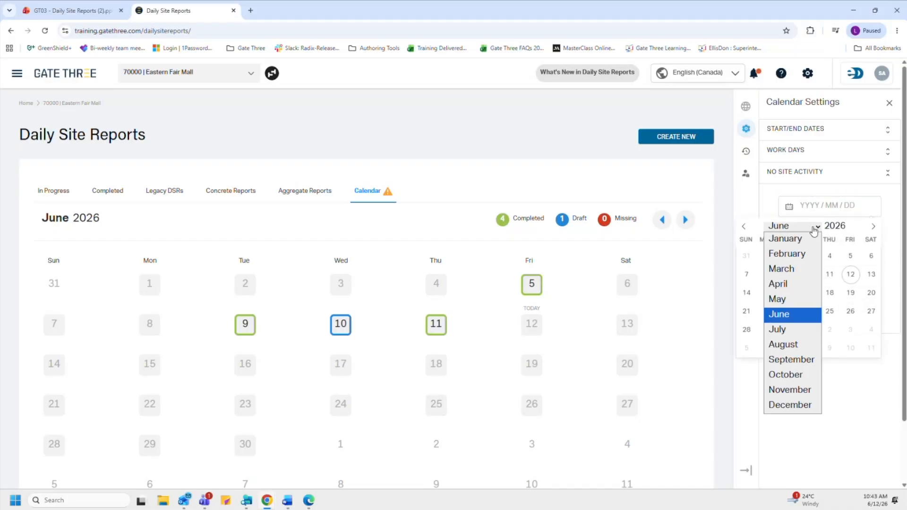
click(782, 406)
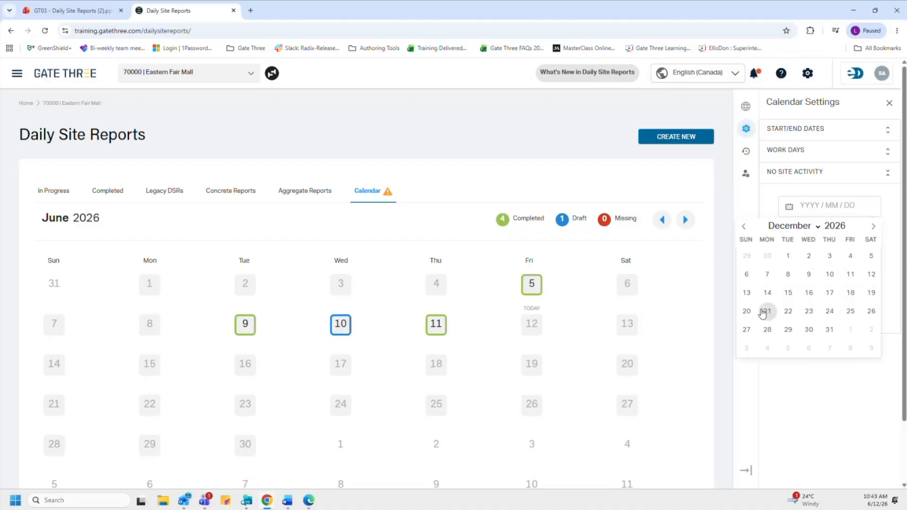
click(830, 312)
click(857, 251)
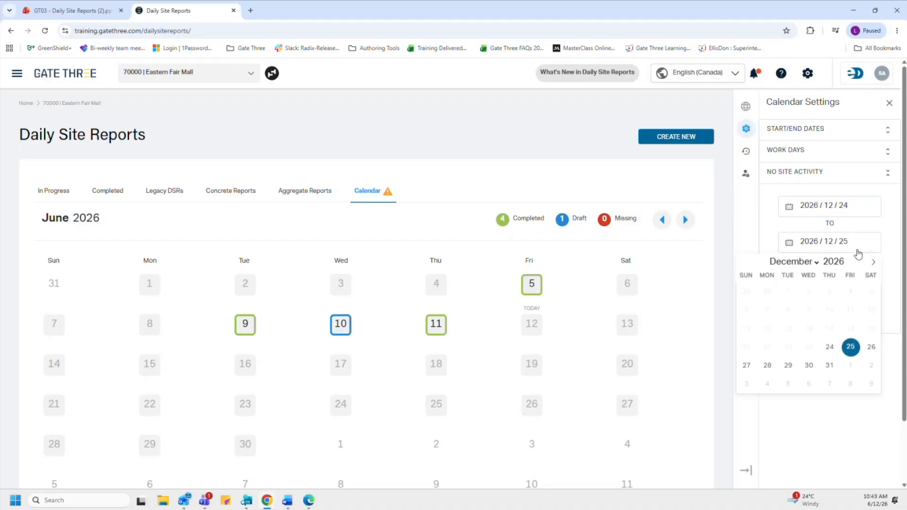
click(830, 367)
click(817, 283)
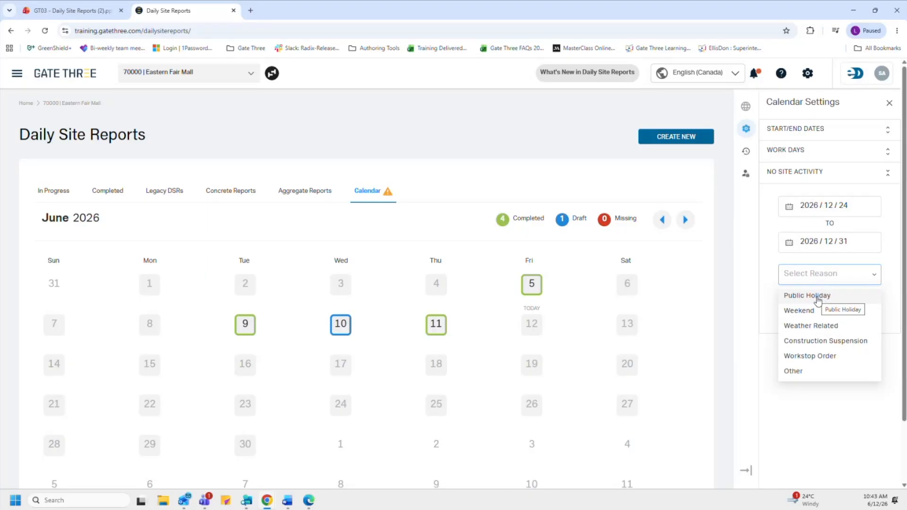
click(817, 297)
click(844, 301)
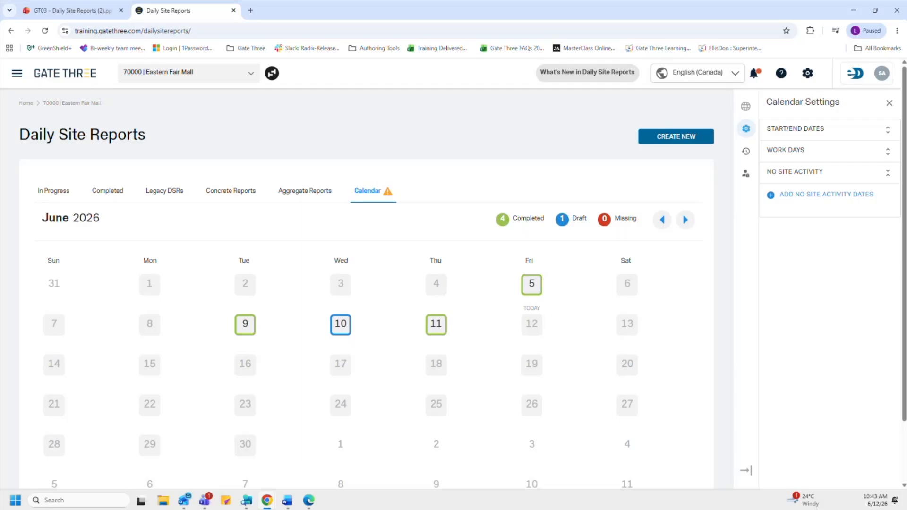
Step: Review the full details of the Mar 27 02:36 PM audit log entry, then show Access Control Help
click(746, 152)
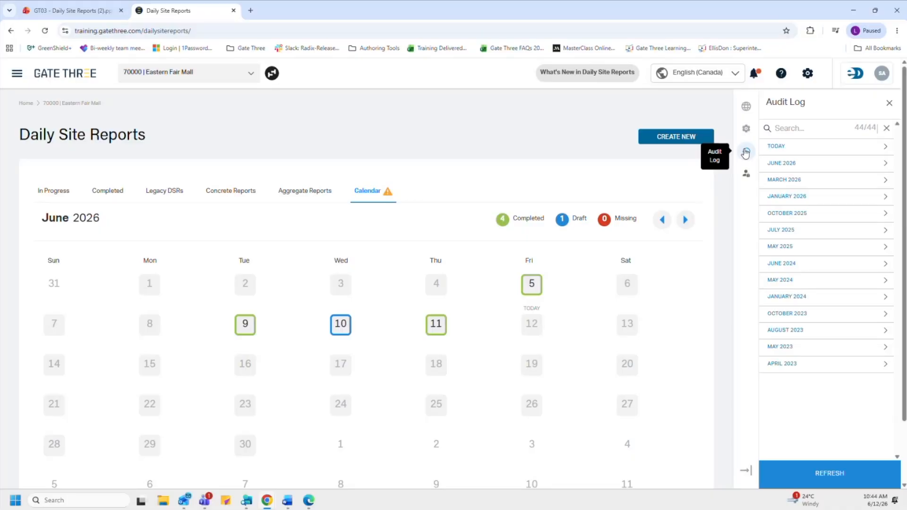
click(779, 183)
click(794, 212)
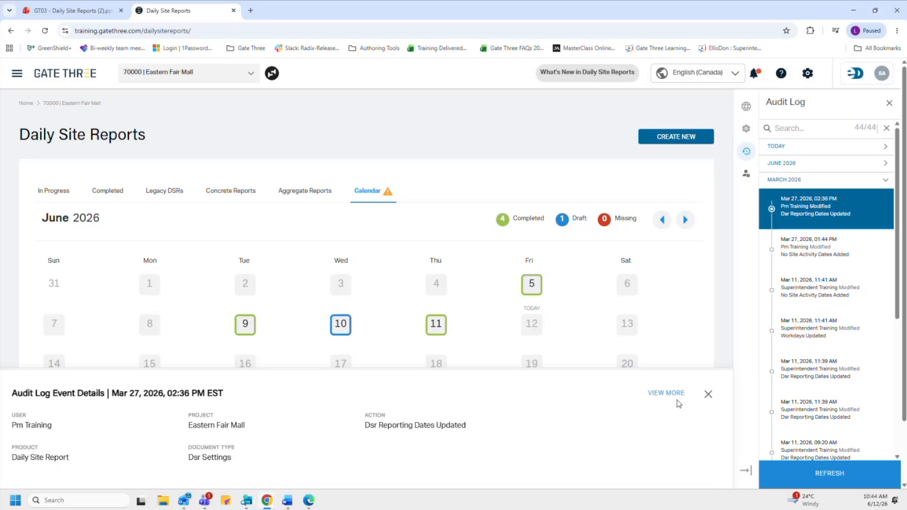
click(664, 396)
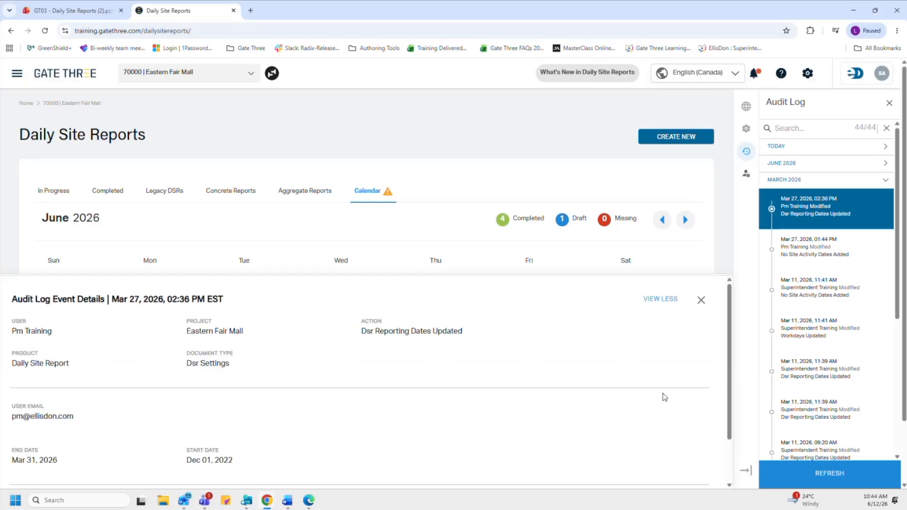
scroll(442, 385, down, 1)
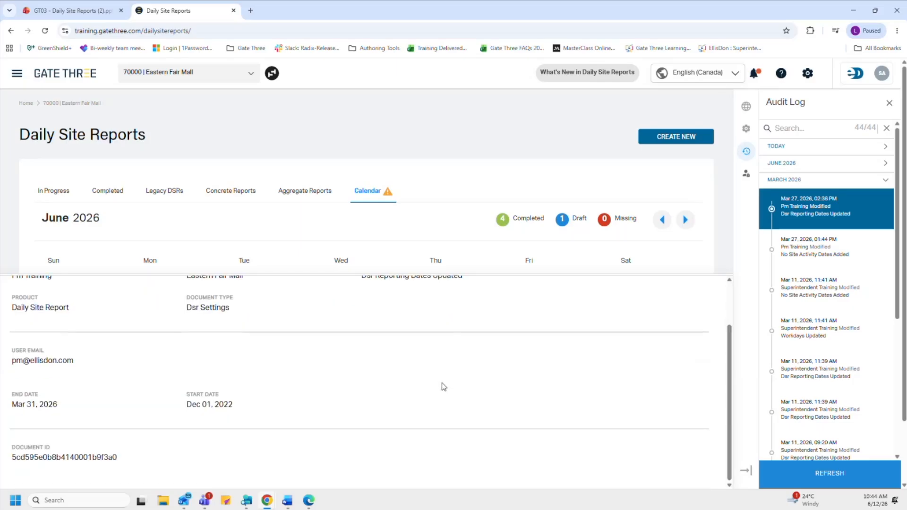
scroll(443, 386, up, 1)
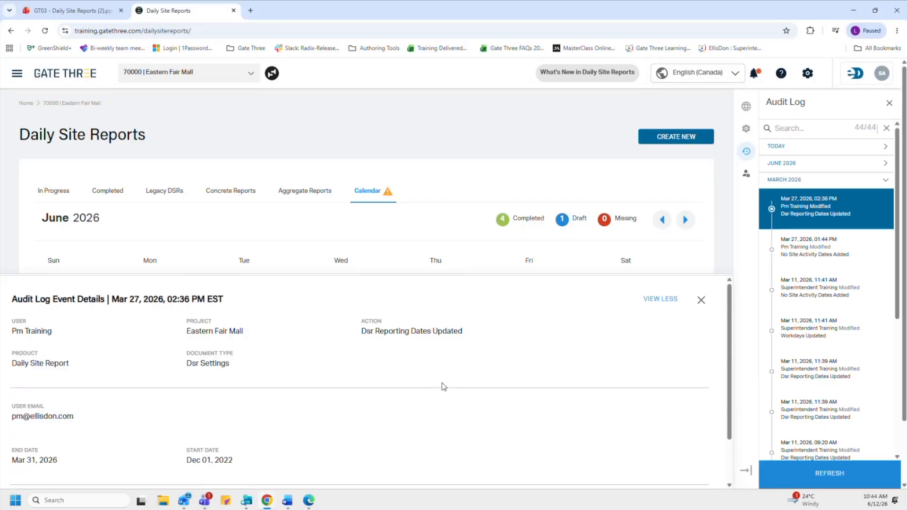
click(702, 303)
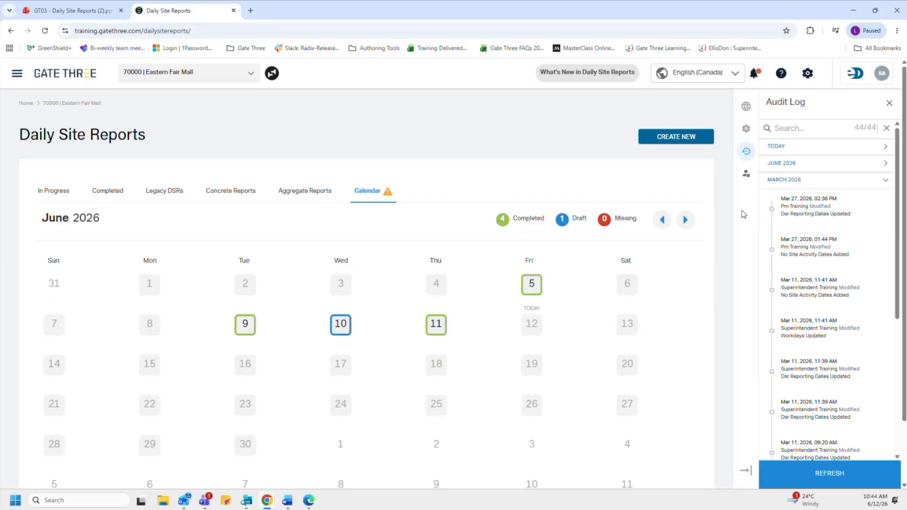
click(746, 179)
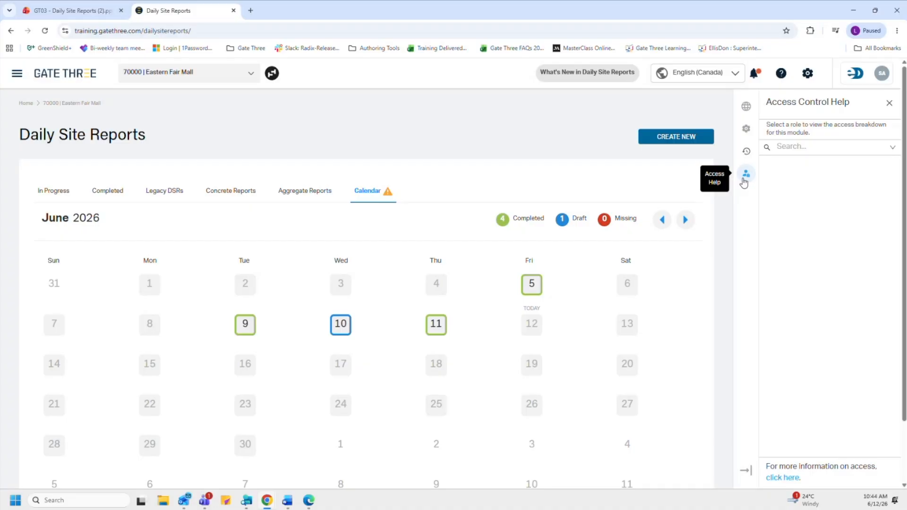
Step: Look up the Project Coordinator role's DSR permissions, then list the In Progress daily site reports
click(786, 147)
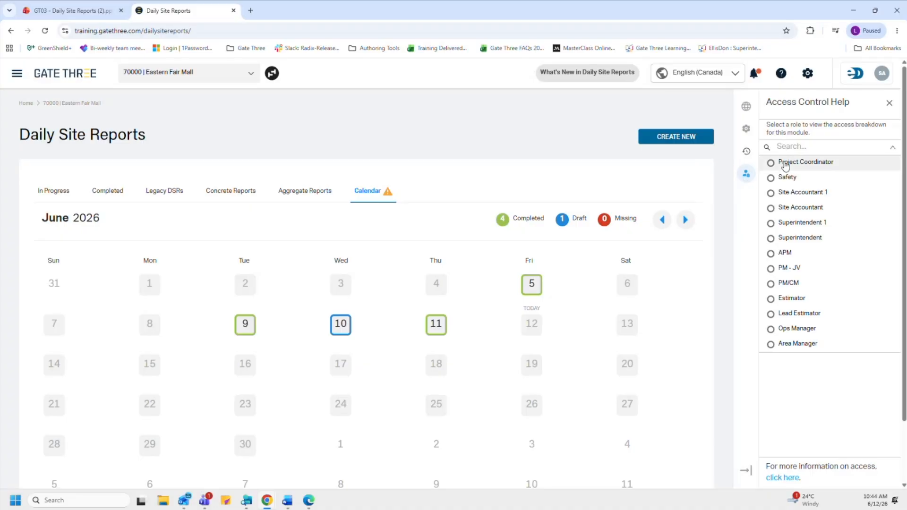
click(785, 165)
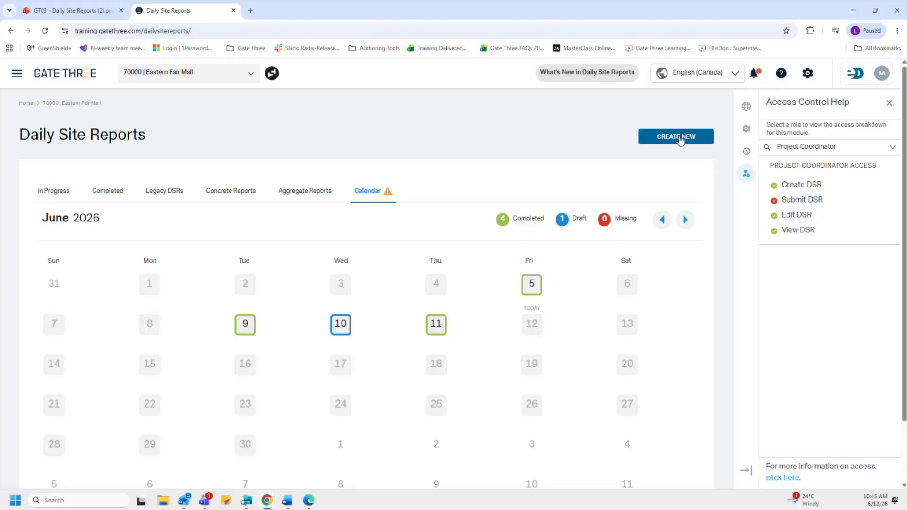
click(62, 192)
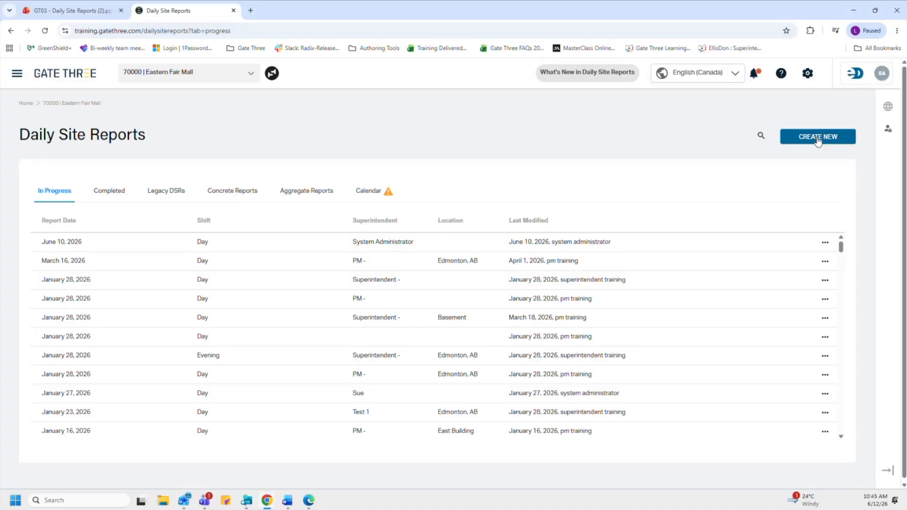
Step: Create a new report draft dated 2026/06/12 with a Day shift starting at 7:00AM
click(818, 137)
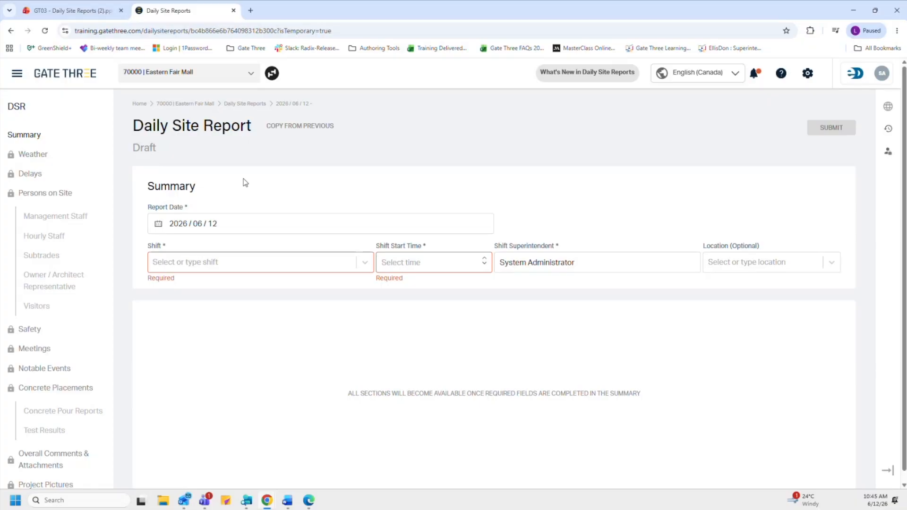
click(244, 225)
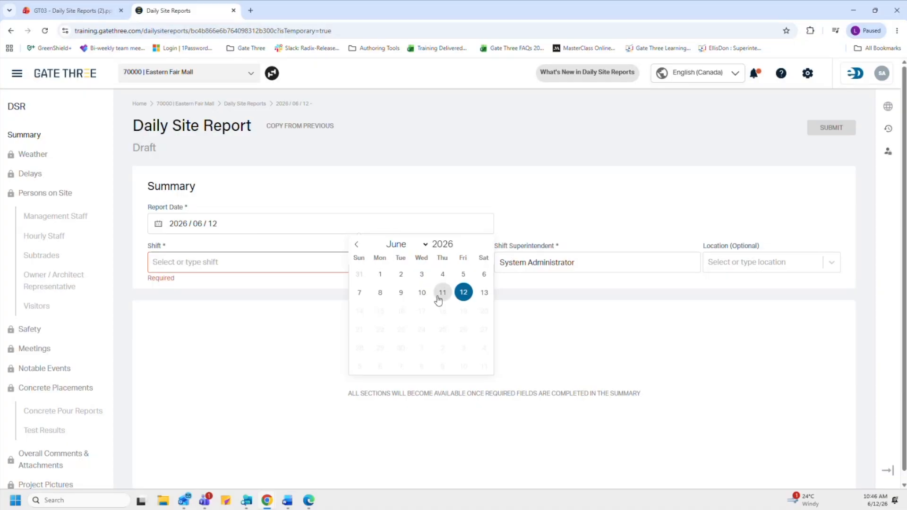
click(454, 202)
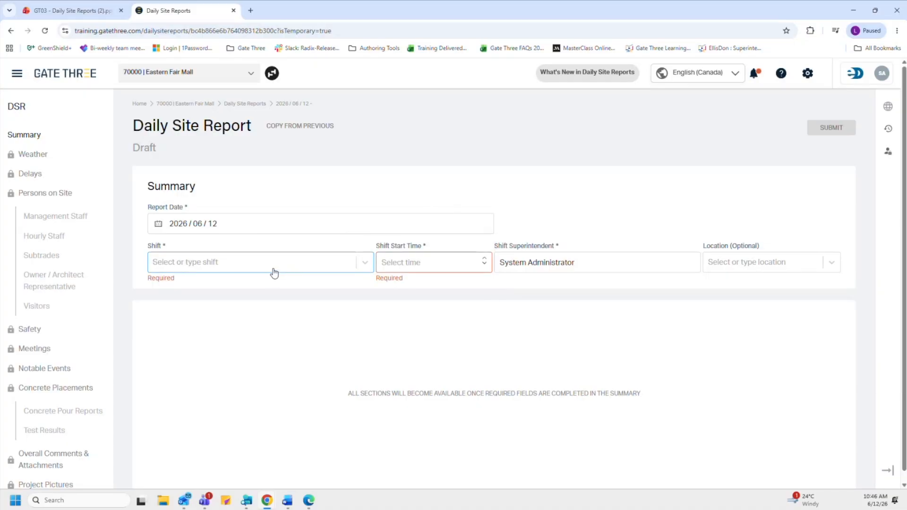
click(276, 270)
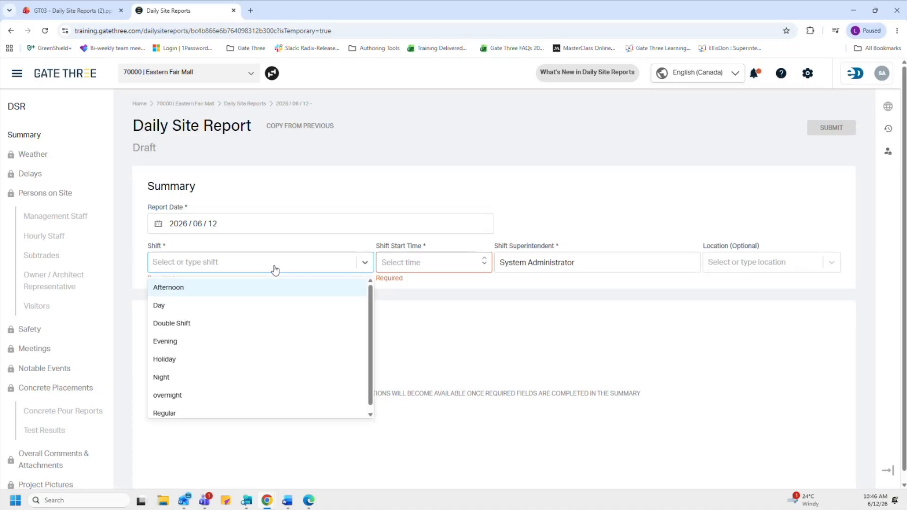
click(266, 306)
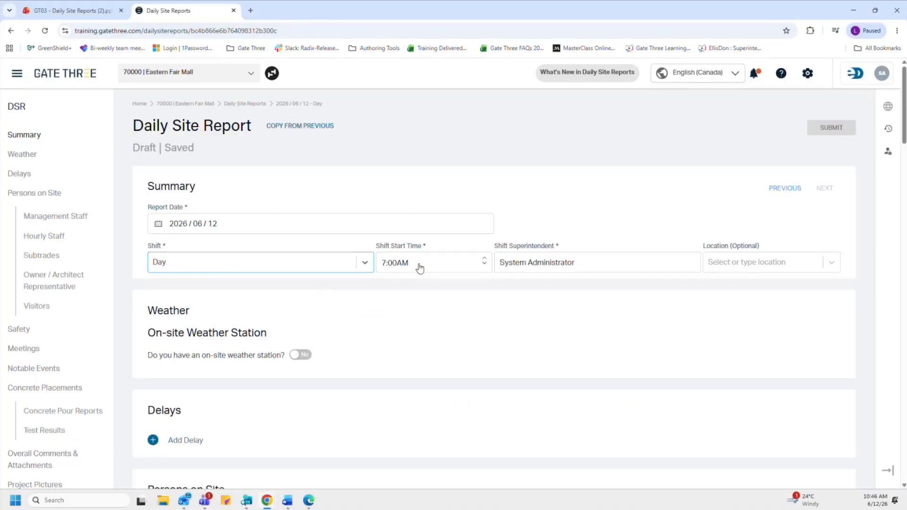
click(461, 269)
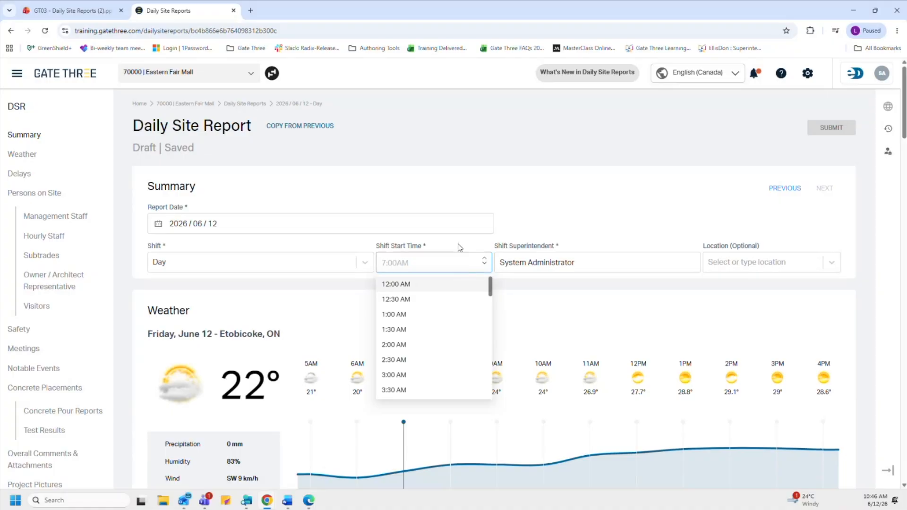
click(458, 247)
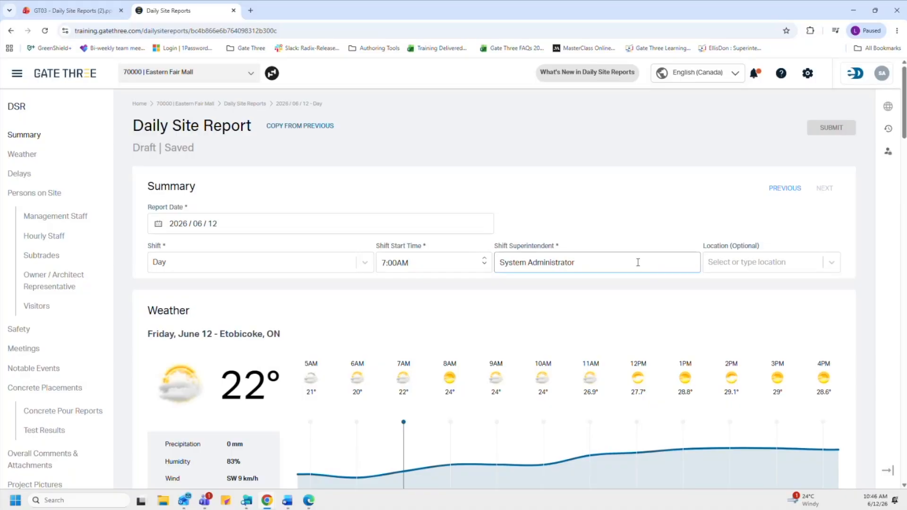
Step: Replace the Shift Superintendent field with the superintendent's full name
drag(605, 260, 491, 277)
key(BackSpace)
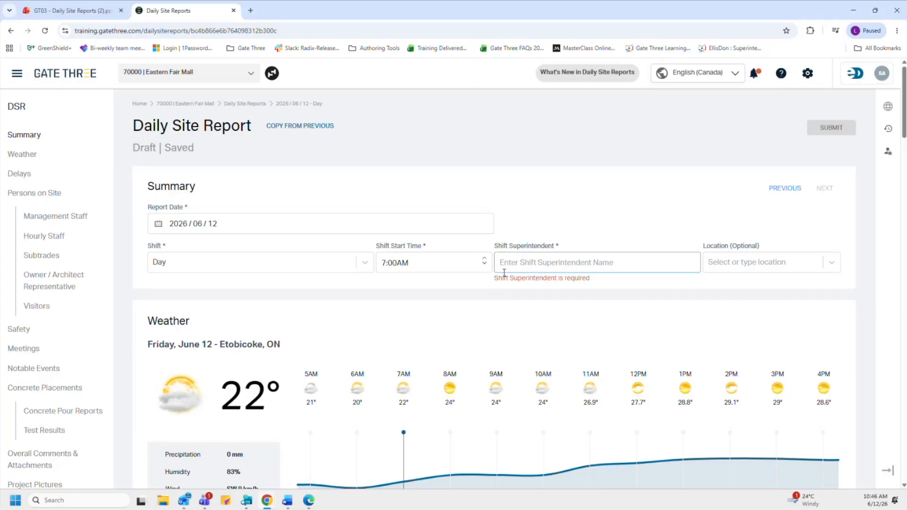
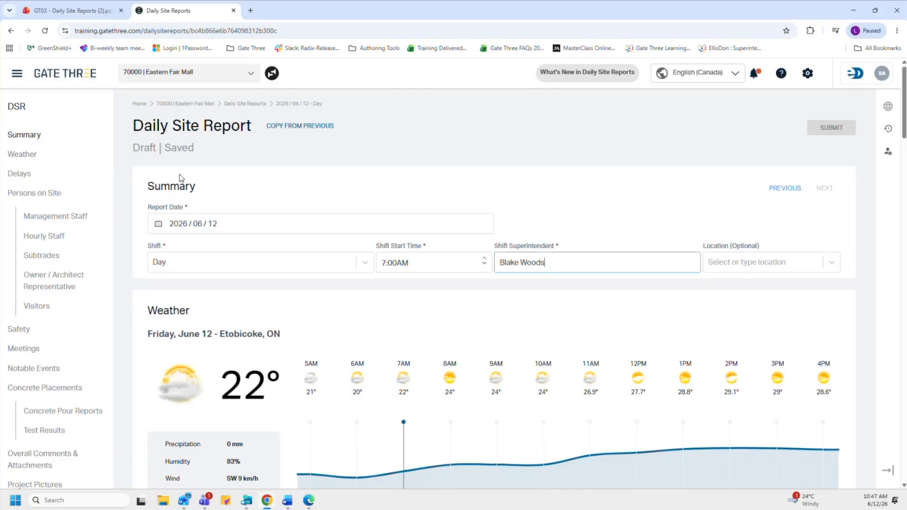
scroll(181, 177, down, 1)
scroll(181, 178, down, 2)
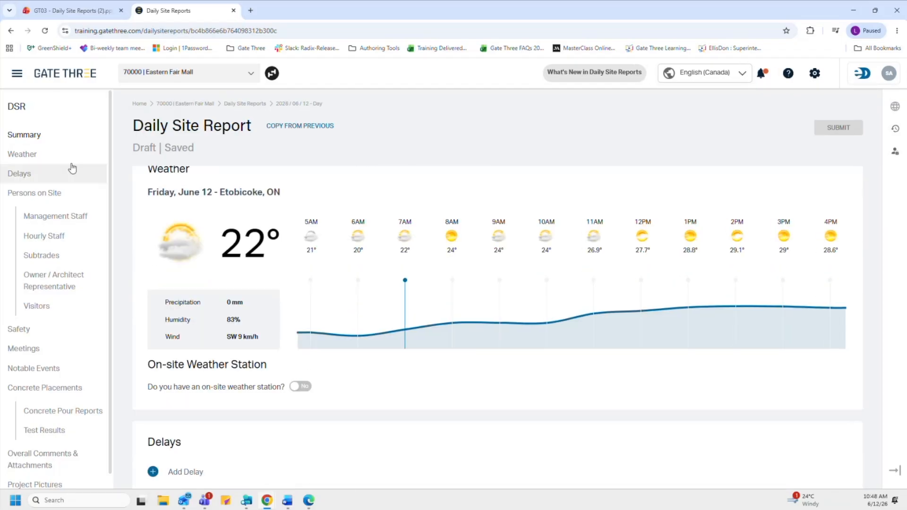
Step: Move from Weather down to the Delays and Management Staff sections and click the staff comments box
click(55, 160)
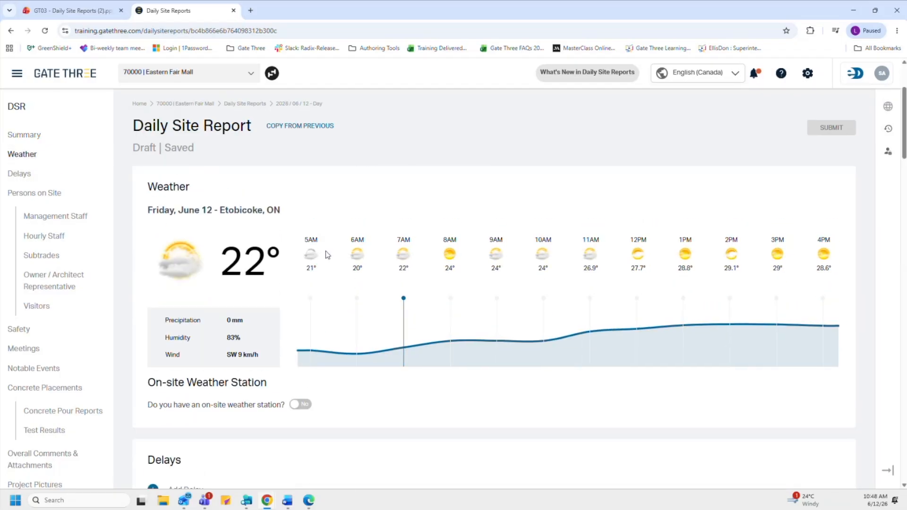
scroll(325, 250, down, 5)
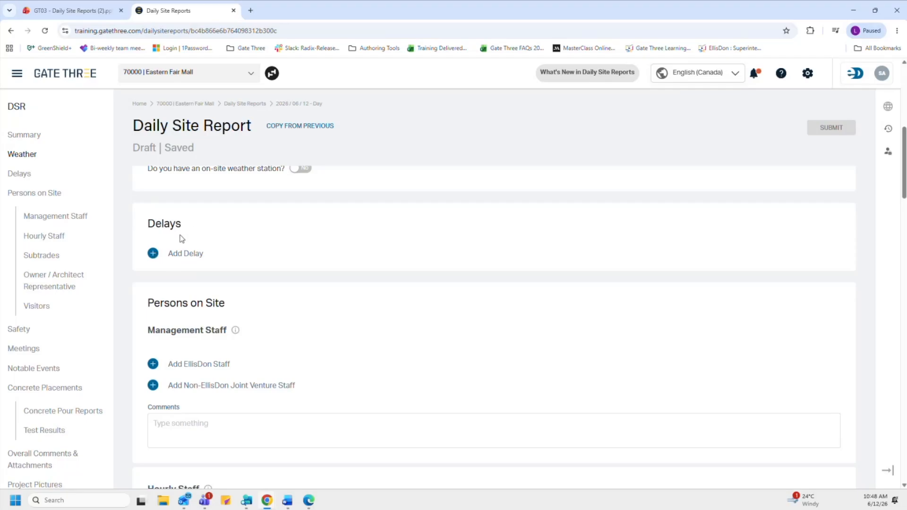
click(192, 430)
click(322, 127)
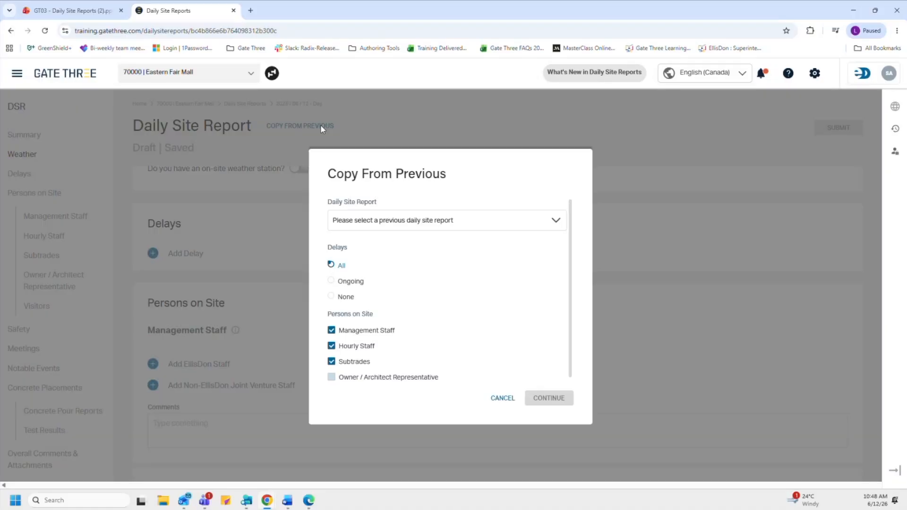
click(556, 223)
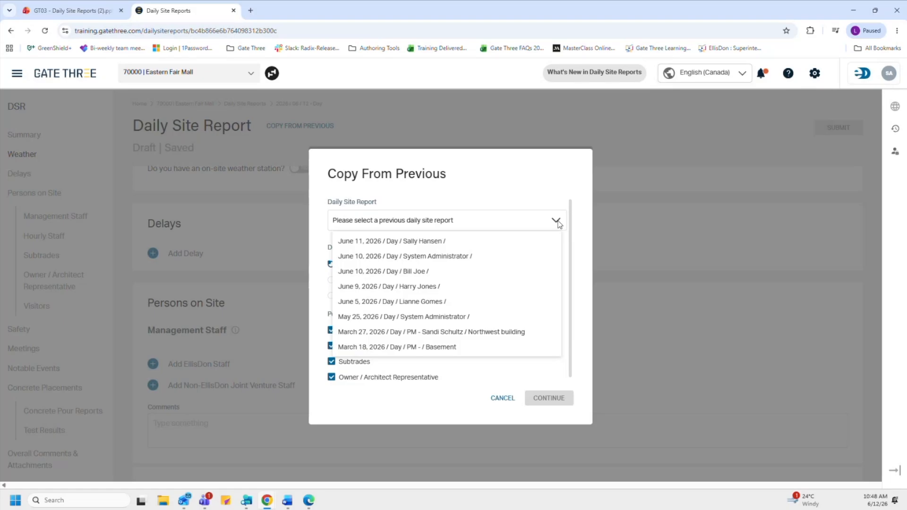
click(528, 243)
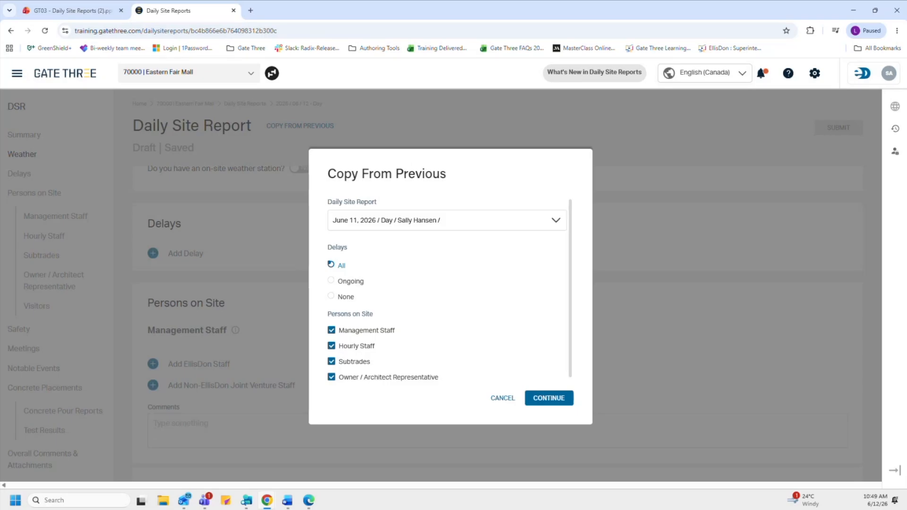
click(495, 400)
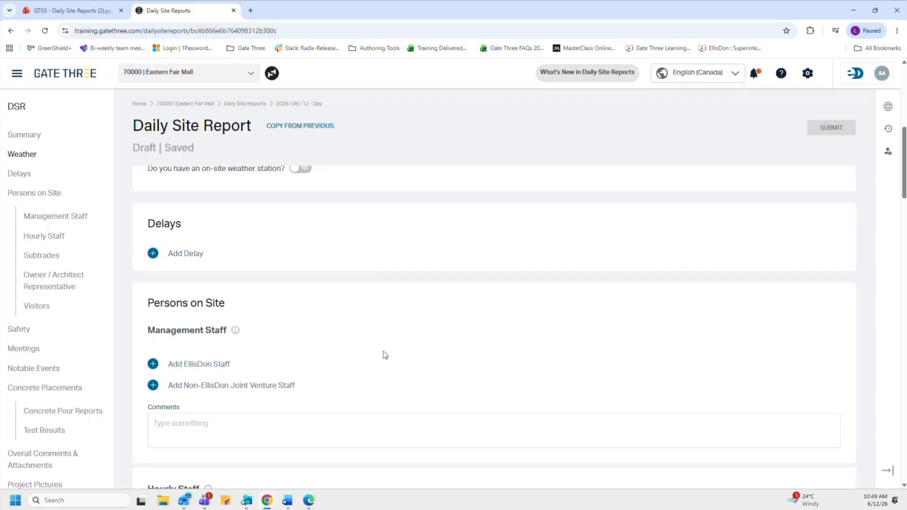
Step: Jump back to the report's Weather section from the sidebar
click(45, 160)
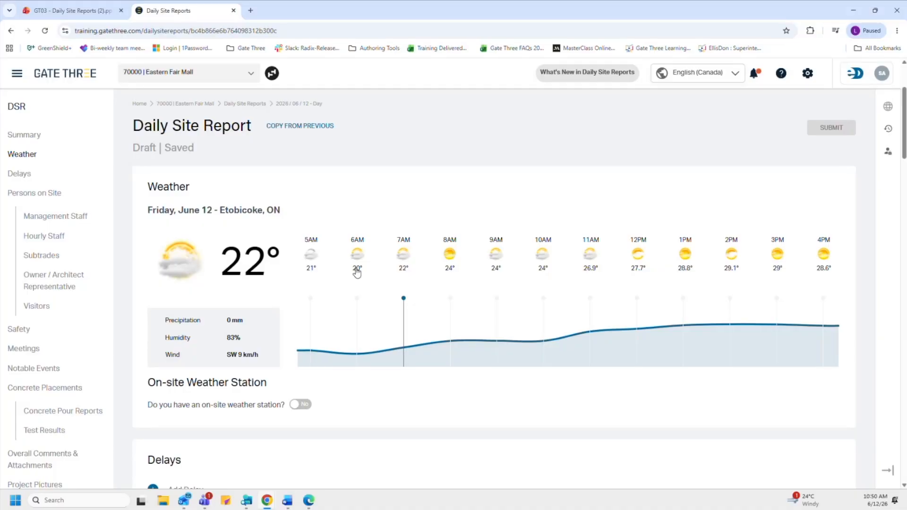
Step: Set the on-site weather station answer to Yes and click into the weather station Comments box
scroll(378, 339, down, 2)
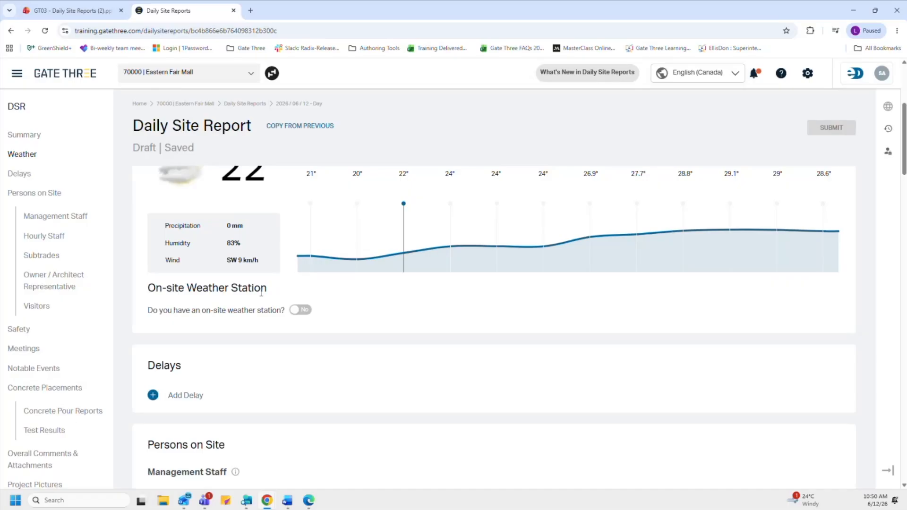
click(303, 311)
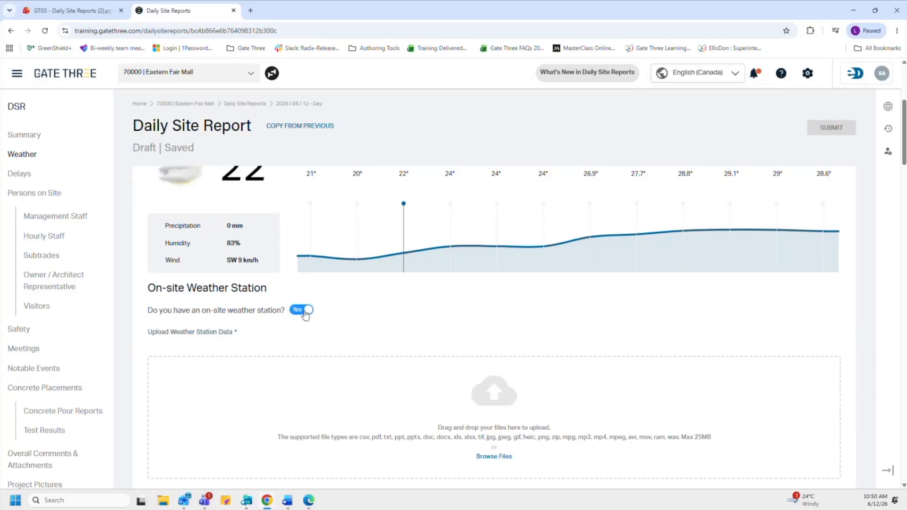
scroll(305, 317, down, 2)
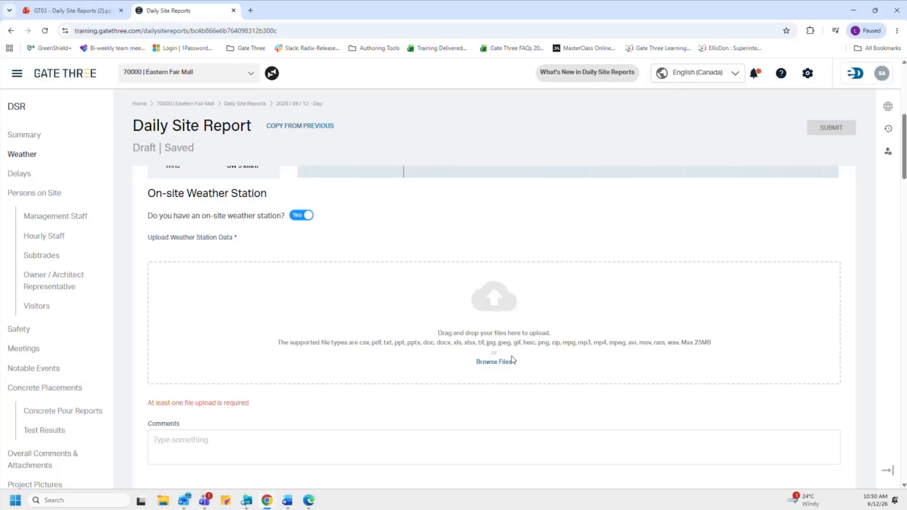
click(209, 448)
Step: Switch the on-site weather station back to No and jump to the Delays section
click(307, 216)
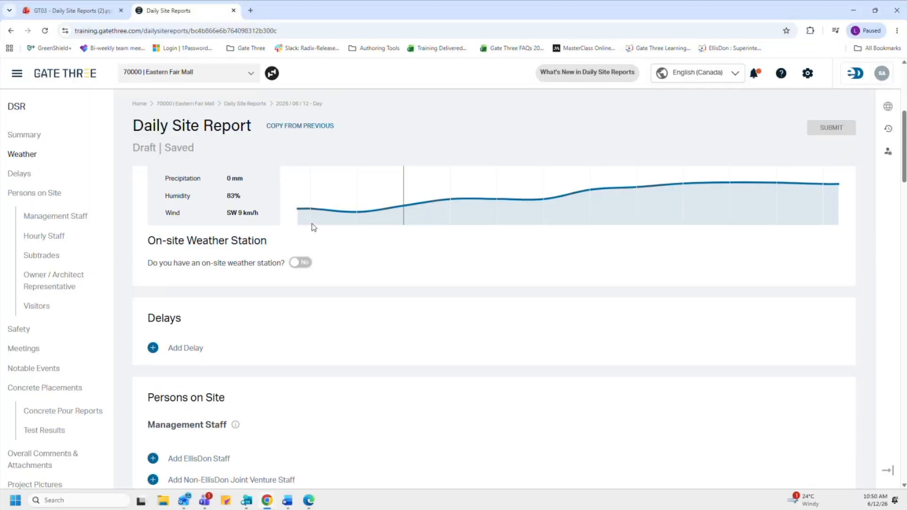
scroll(312, 227, up, 3)
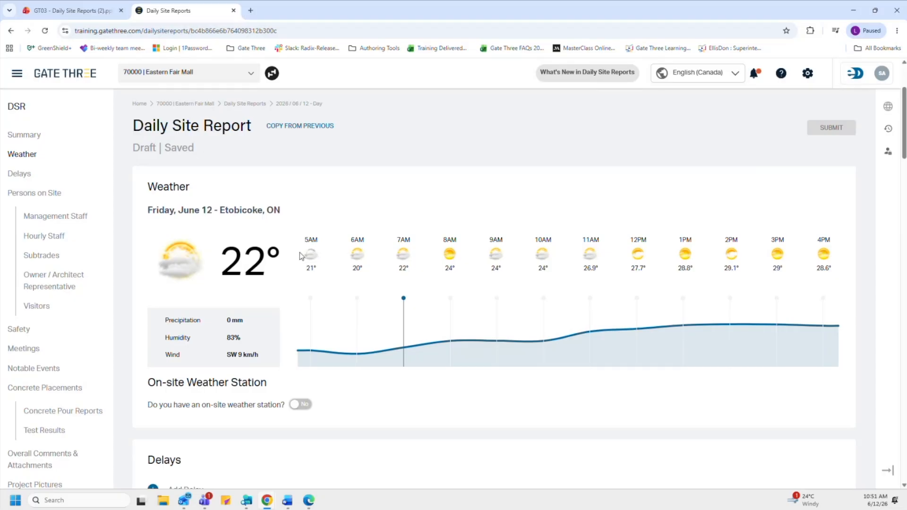
click(57, 183)
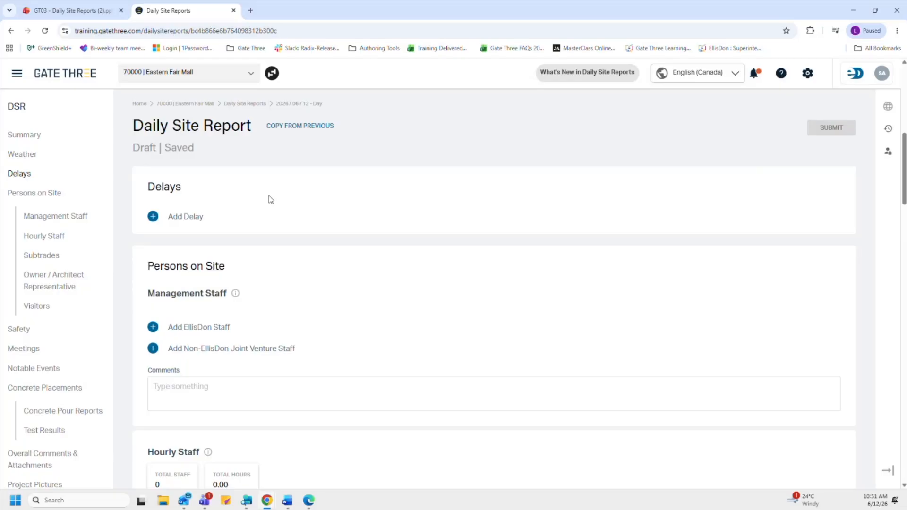
Step: Add a 'Weather - Heavy Rain' delay with Weather cause, 9:00AM start and 4-hour duration
click(153, 216)
click(197, 238)
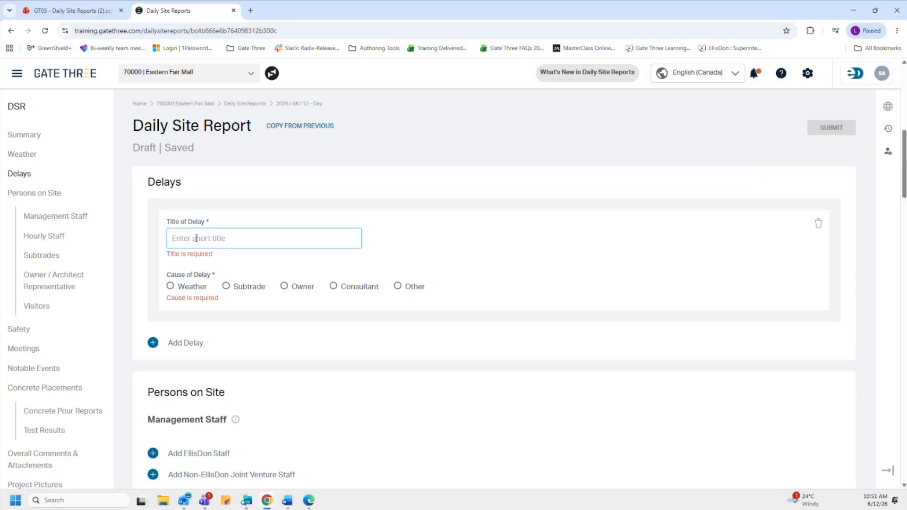
text(Weather -)
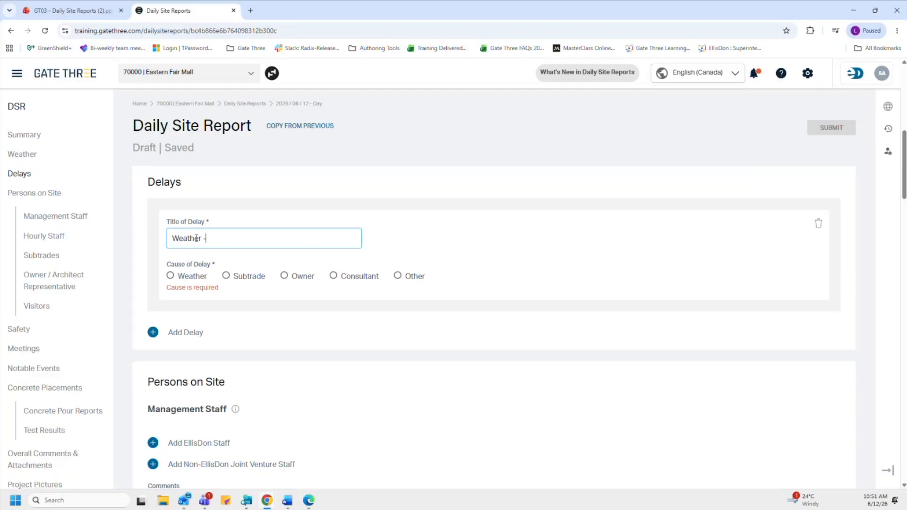
text( Heavy Rain)
click(192, 278)
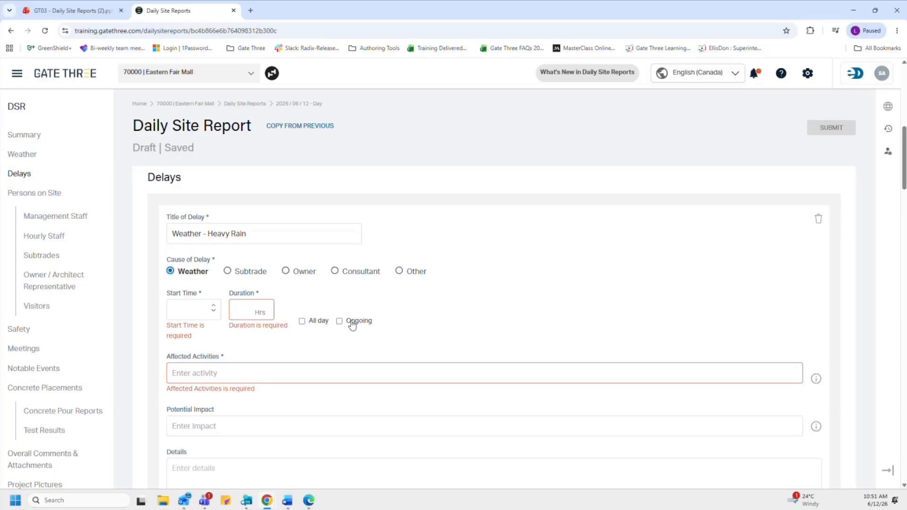
click(189, 315)
scroll(197, 332, down, 2)
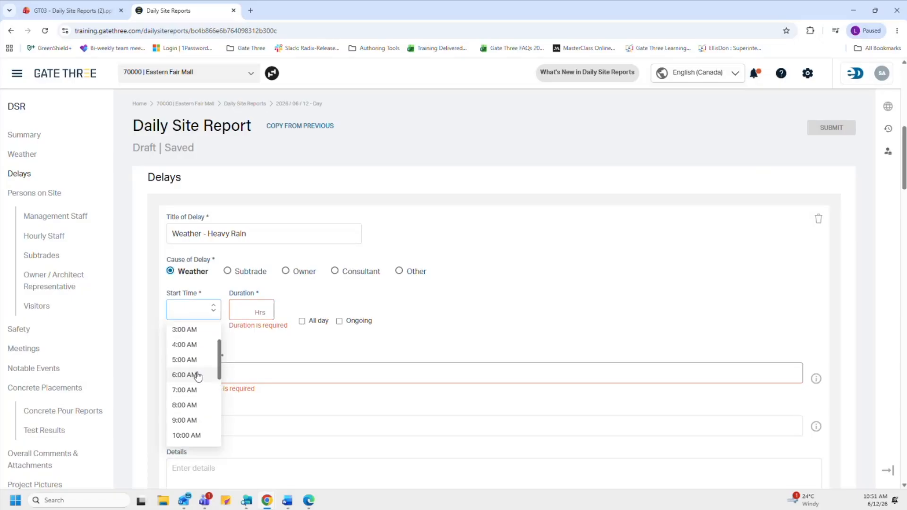
click(188, 419)
click(245, 312)
text(4)
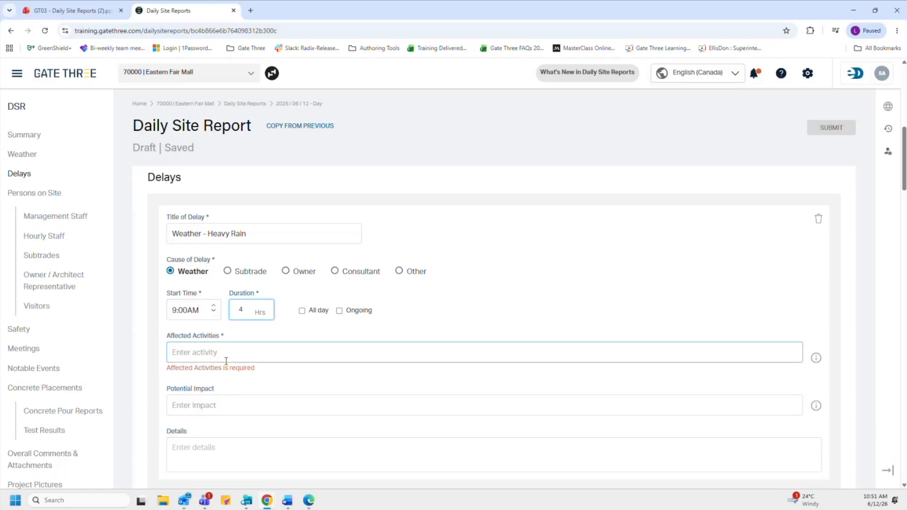
Step: Enter '3rd floor concrete column pour.' as the weather delay's affected activity
click(241, 355)
mouse_move(819, 360)
text(3rd floor concre)
key(BackSpace)
text(re)
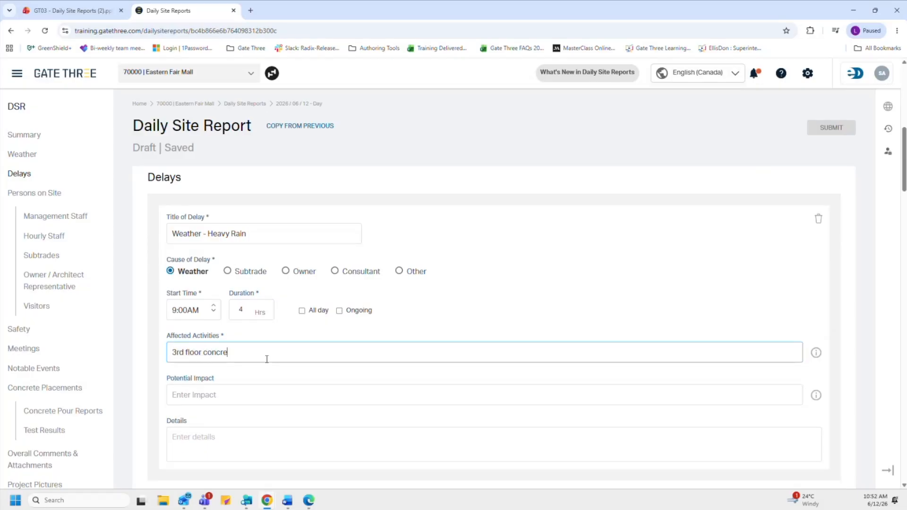
text(te column pour.)
Step: Enter '3rd floor completion by desired date.' as the delay's potential impact
mouse_move(819, 400)
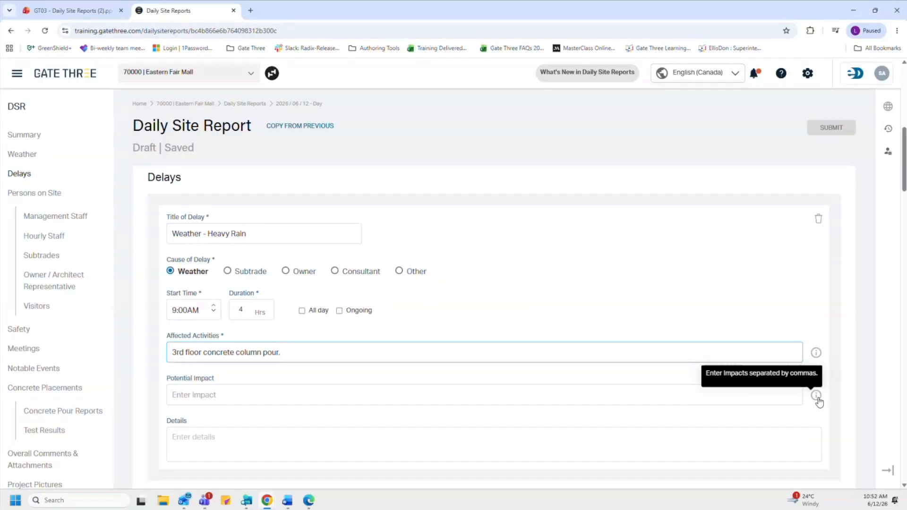
click(345, 401)
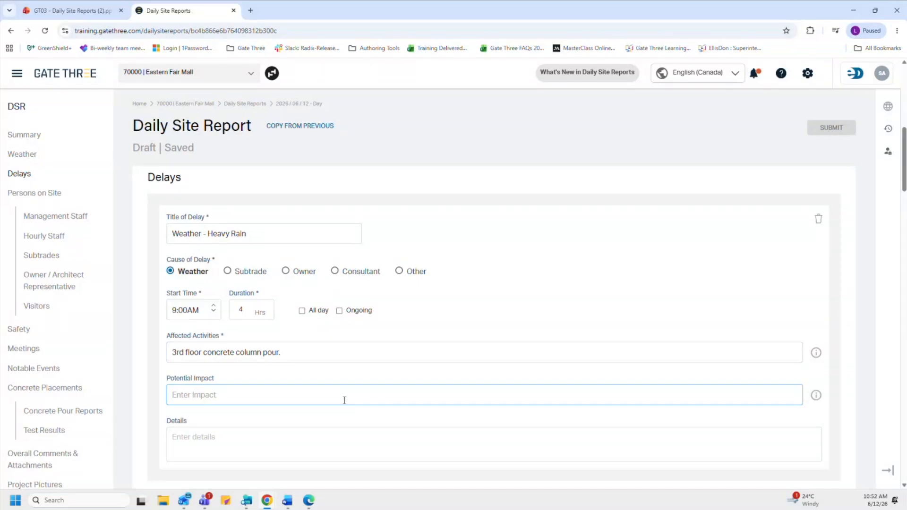
text(3rd floor completeion)
key(BackSpace)
key(BackSpace)
key(BackSpace)
text(ion by d)
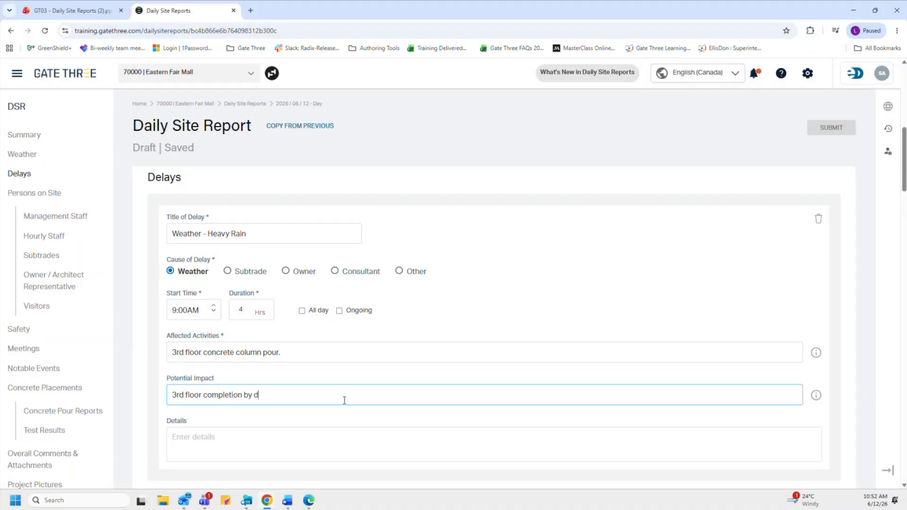
text(esired date.)
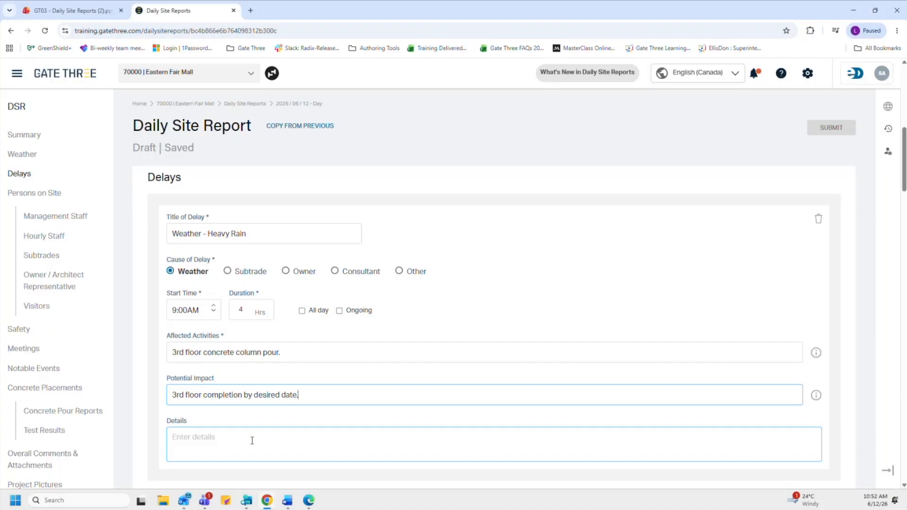
scroll(252, 441, down, 1)
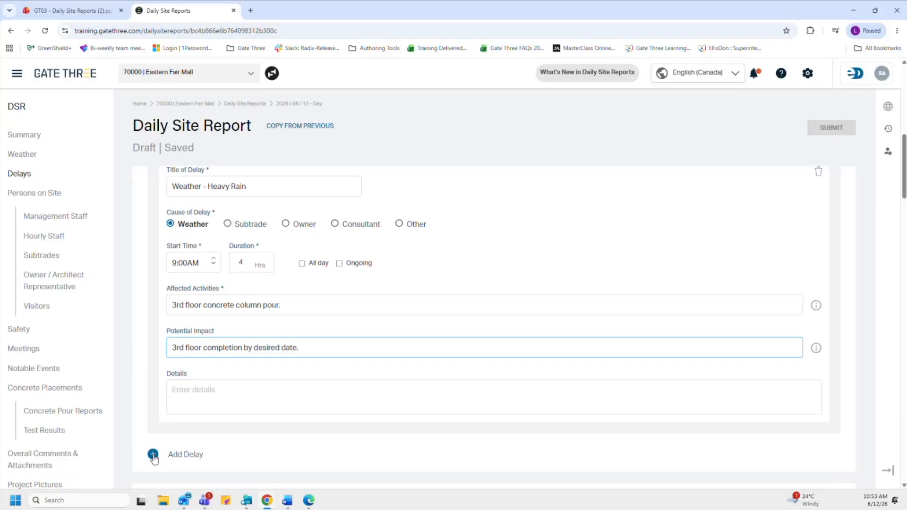
scroll(584, 431, up, 1)
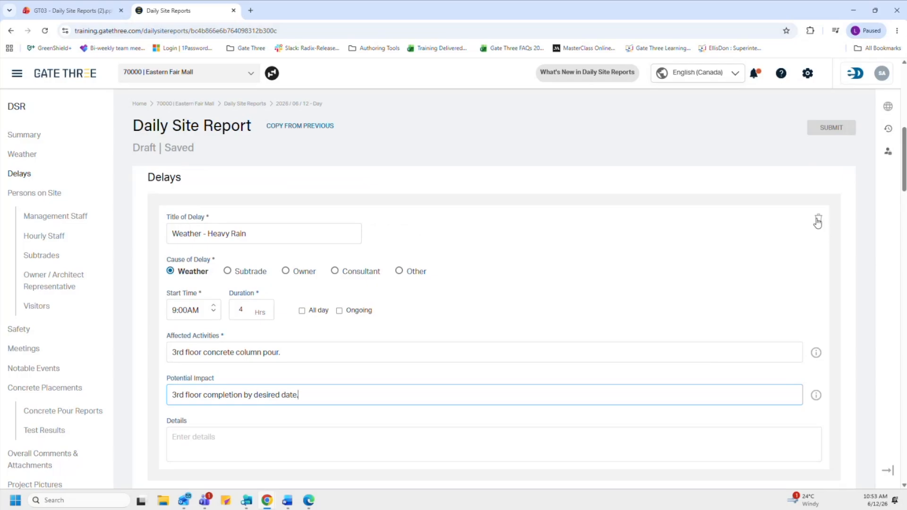
scroll(817, 223, down, 2)
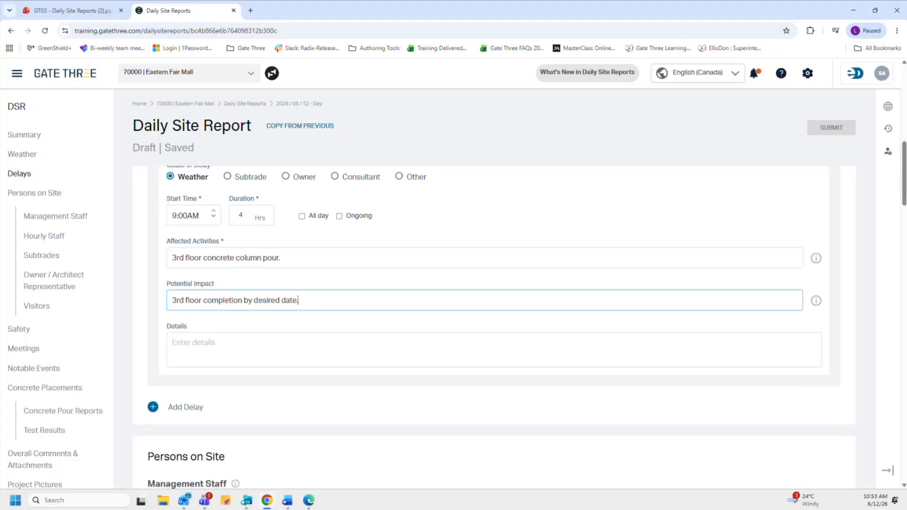
Step: Add a second delay titled 'Coordination - Mechanical Layout Conflict' with Subtrade as its cause
click(153, 407)
scroll(153, 411, down, 3)
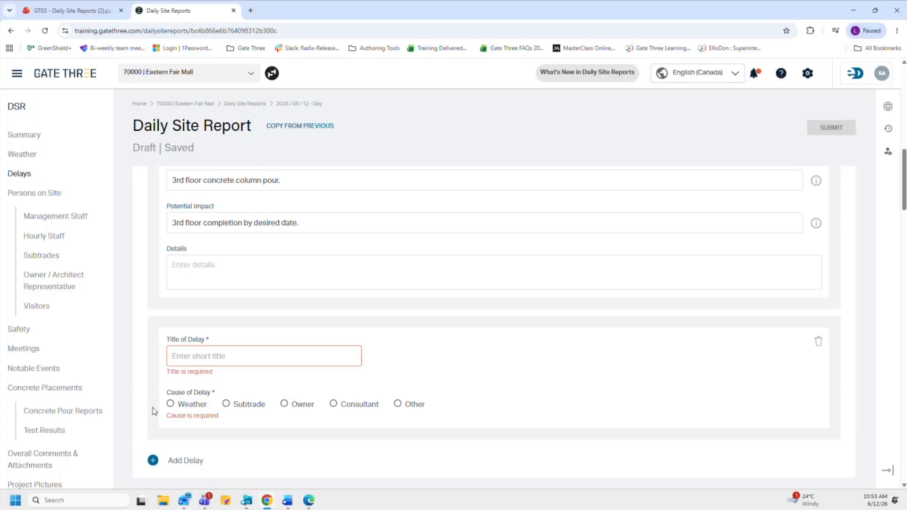
click(196, 292)
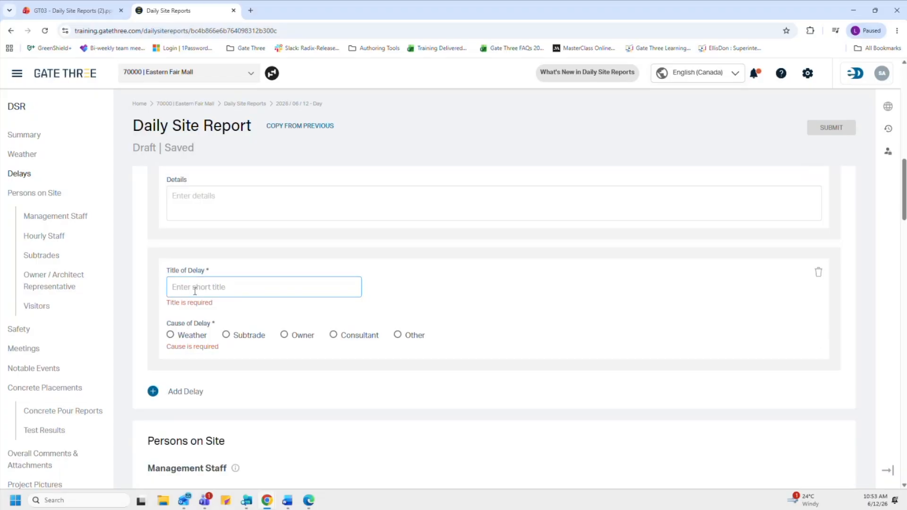
text(Coordinat)
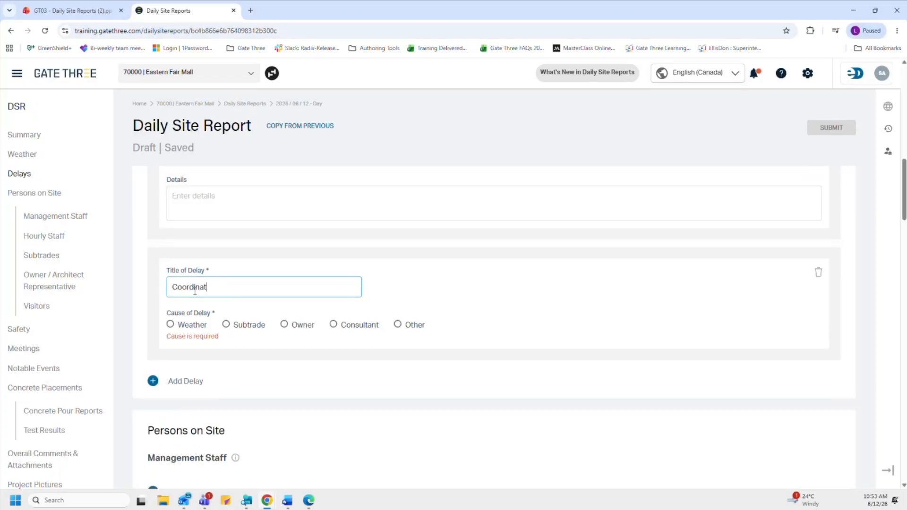
text(ion - Mechanival)
key(BackSpace)
key(BackSpace)
key(BackSpace)
key(BackSpace)
text(cal Layout Conflict)
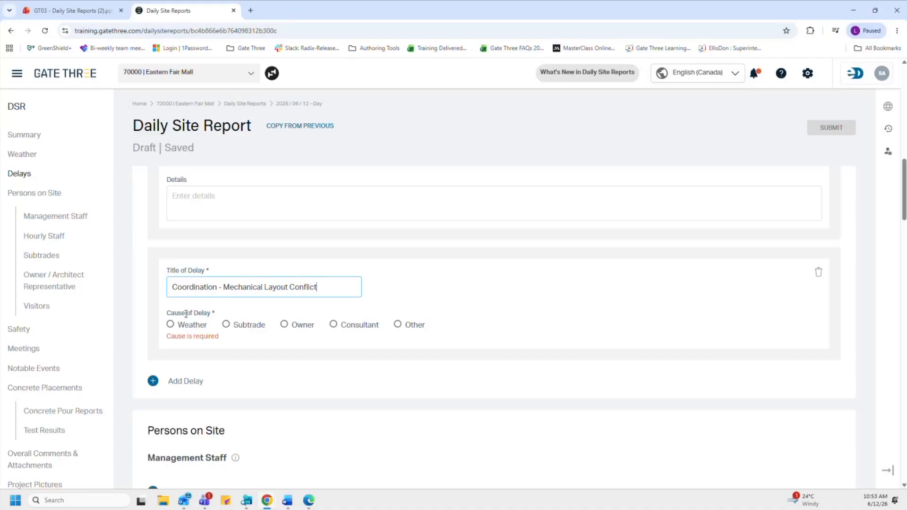
click(242, 326)
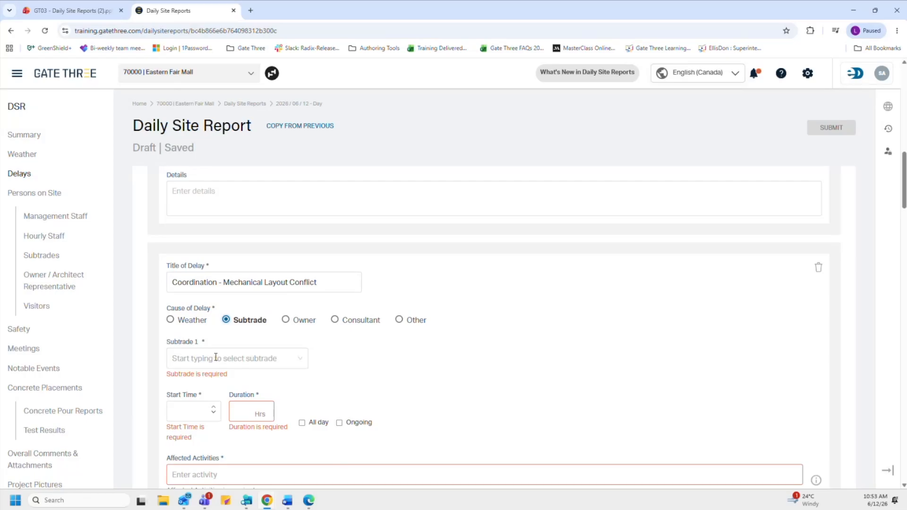
Step: Assign the delay to Ace Electrical Ltd, starting 12:00 AM with a 1-hour duration
click(247, 361)
text(prev)
key(ctrl+a)
text(ace)
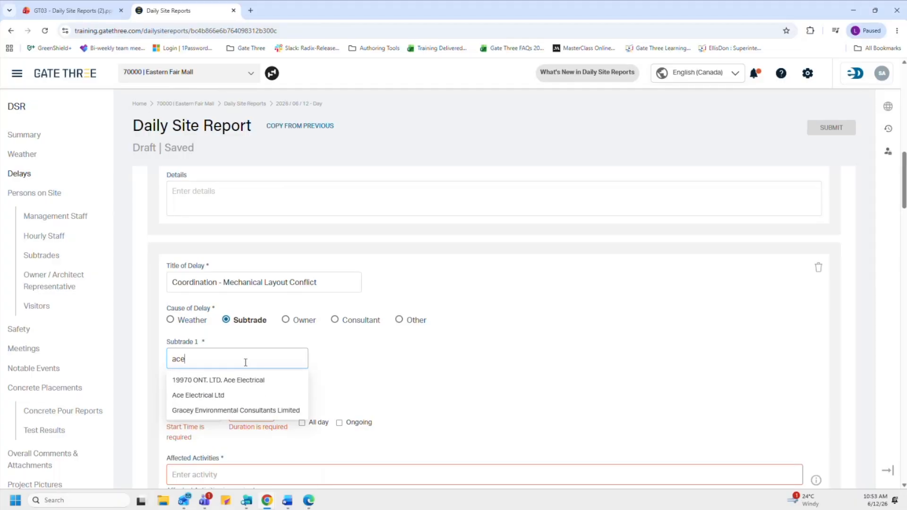
click(235, 395)
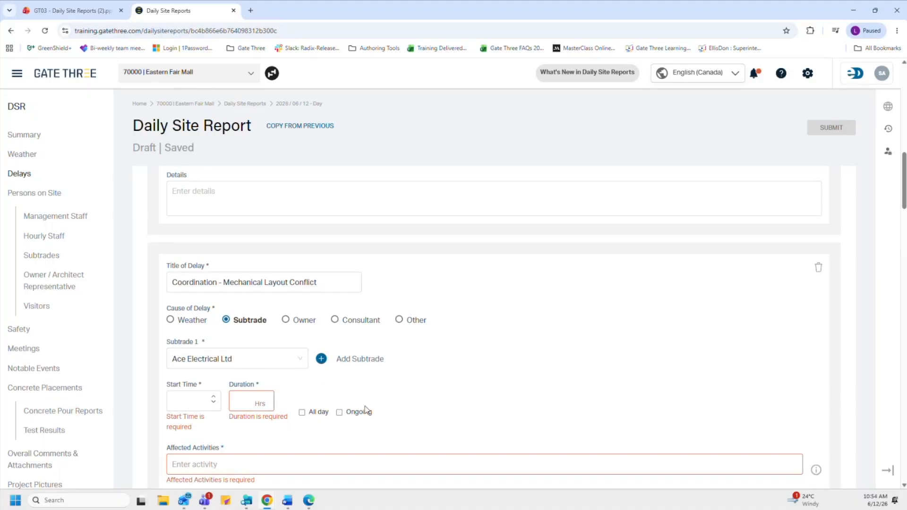
click(187, 404)
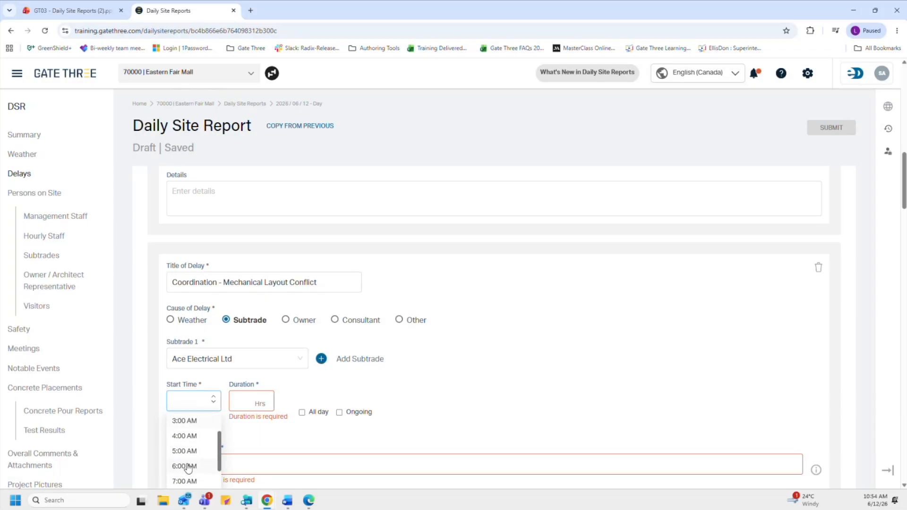
scroll(188, 482, up, 3)
scroll(193, 457, down, 2)
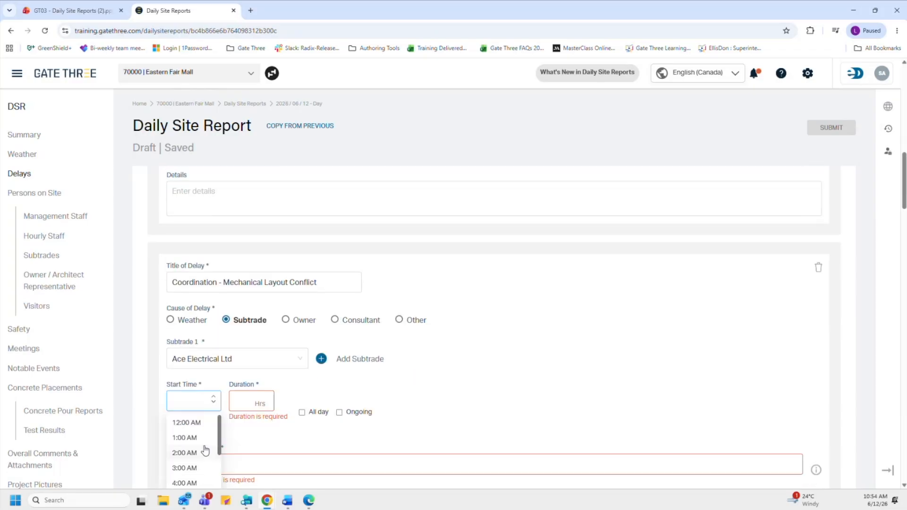
click(194, 424)
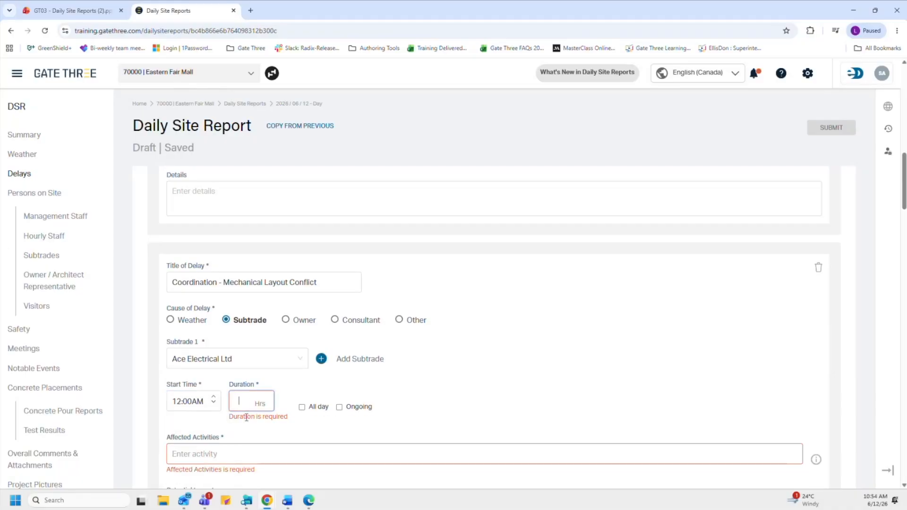
text(1)
scroll(247, 419, down, 2)
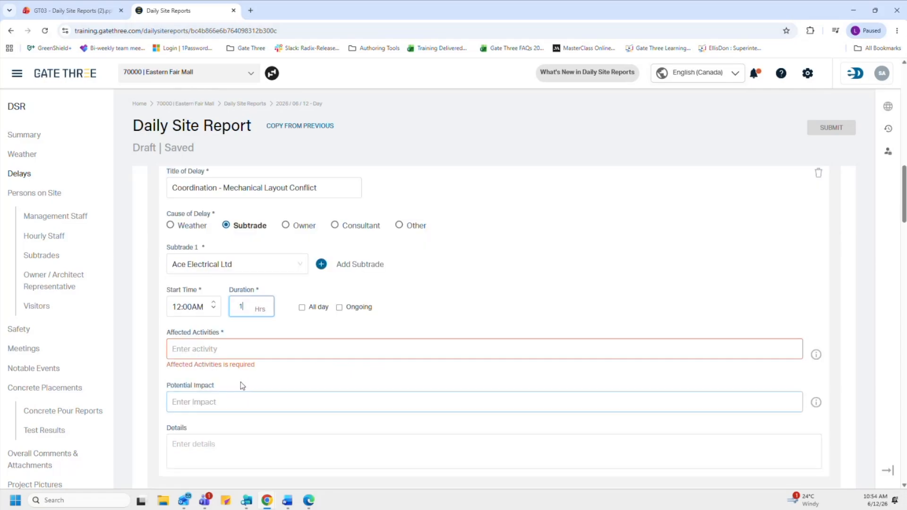
Step: Paste the prepared affected activities and details text about the Level 1 ductwork-sprinkler clash
click(252, 351)
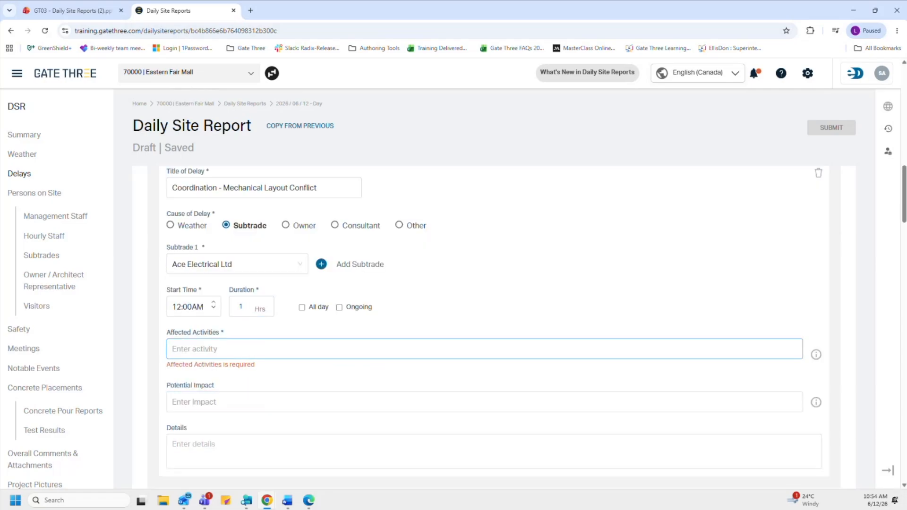
key(alt+Tab)
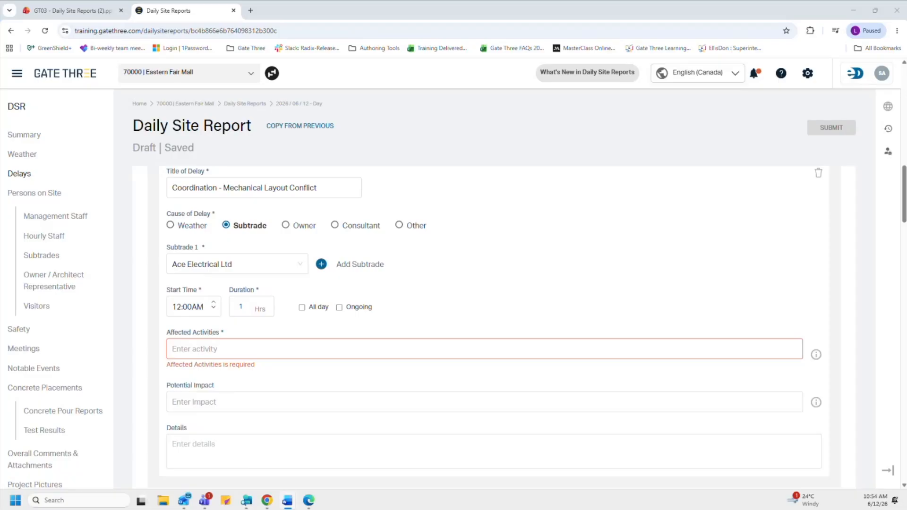
key(alt+Tab)
text(A clash between ductwork and sprinkler lines identified on Level 1)
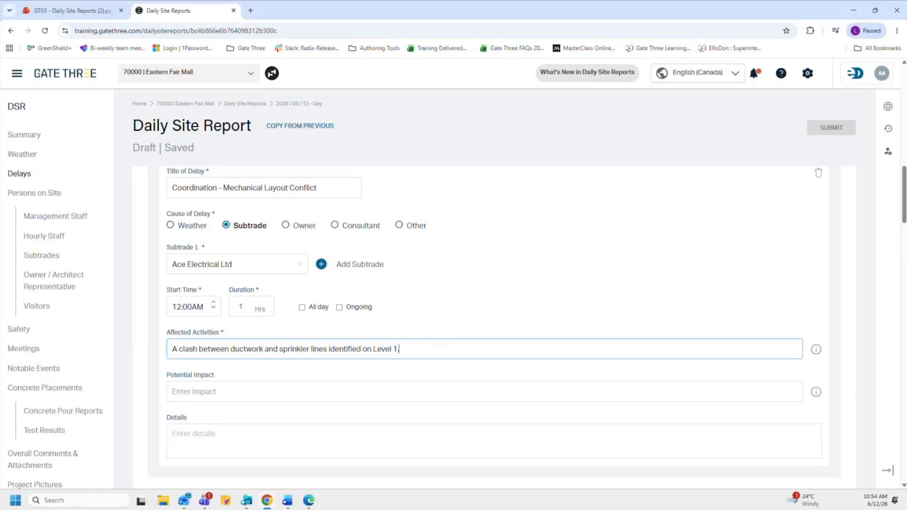
key(alt+Tab)
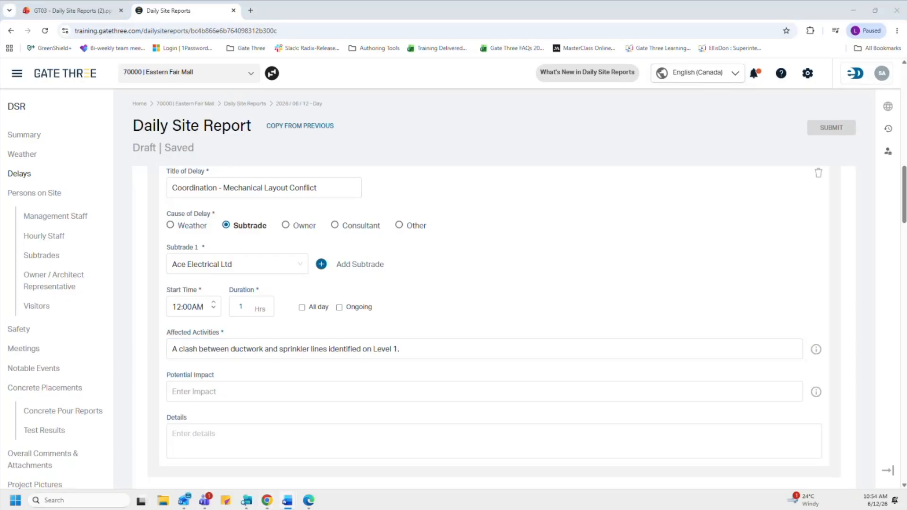
click(208, 440)
text(Trades held for one hour while the issue was reviewed with the coordinator.)
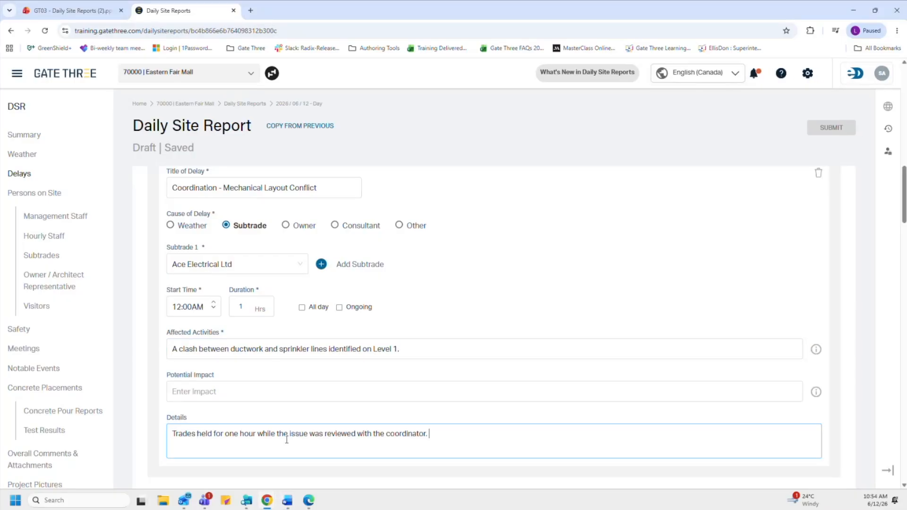
scroll(521, 415, down, 1)
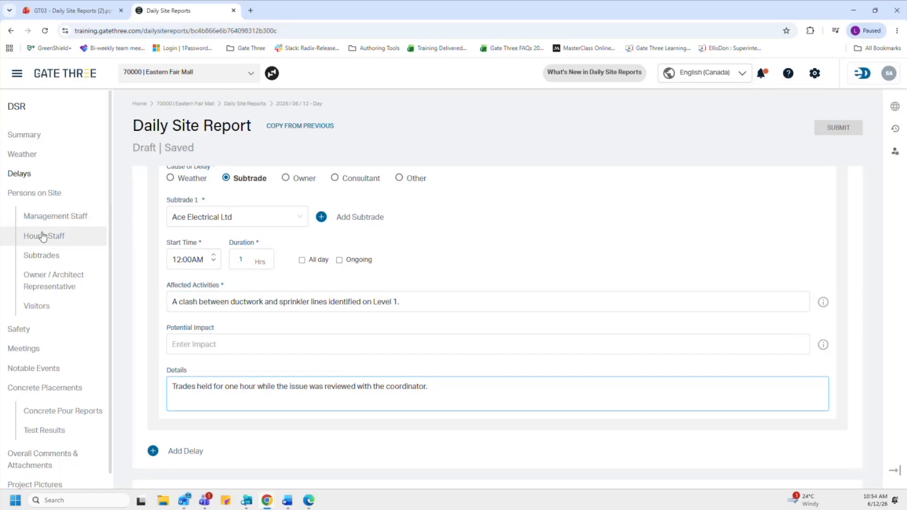
Step: Go to the Persons on Site section and view the Management Staff information note
click(46, 202)
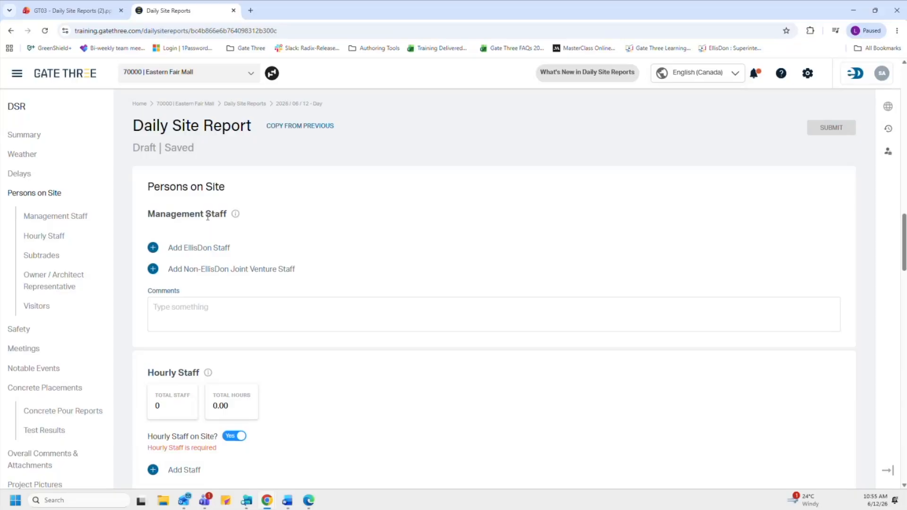
mouse_move(235, 216)
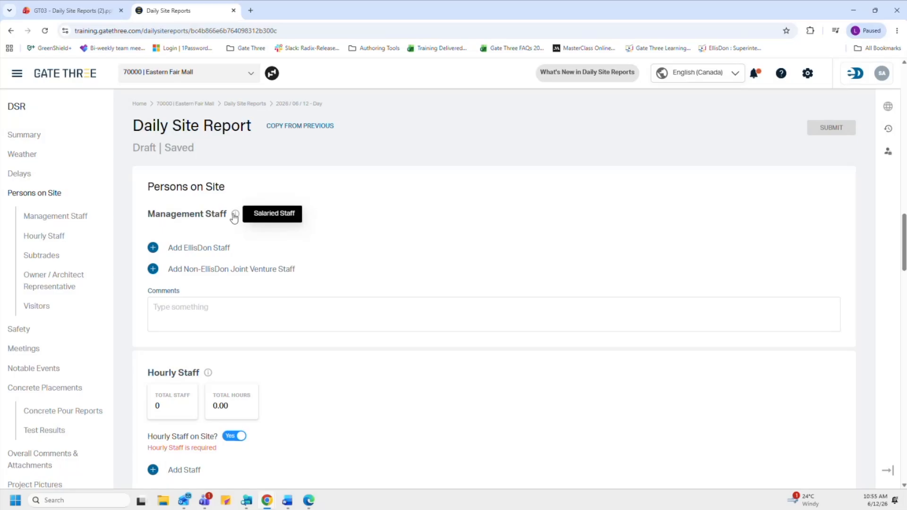
Step: Add the Project Coordinator as an EllisDon staff entry with a Full Day shift
click(153, 248)
click(168, 260)
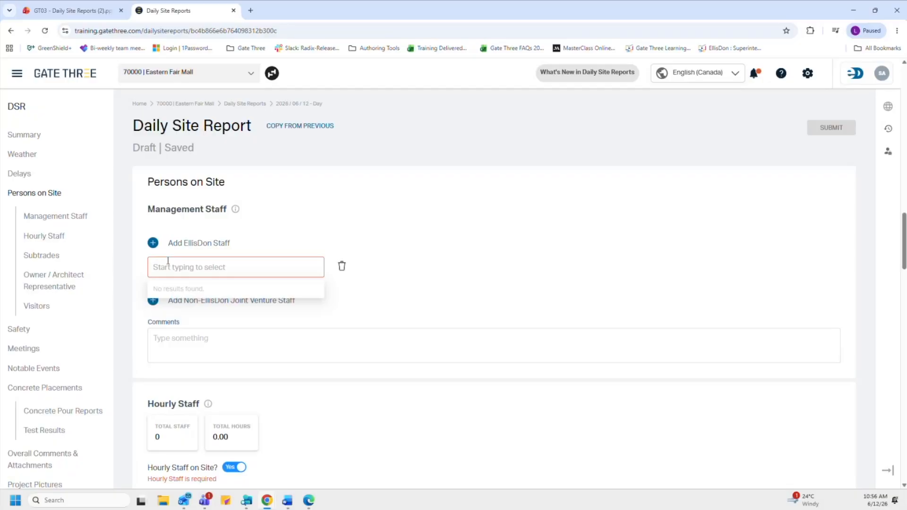
text(carol)
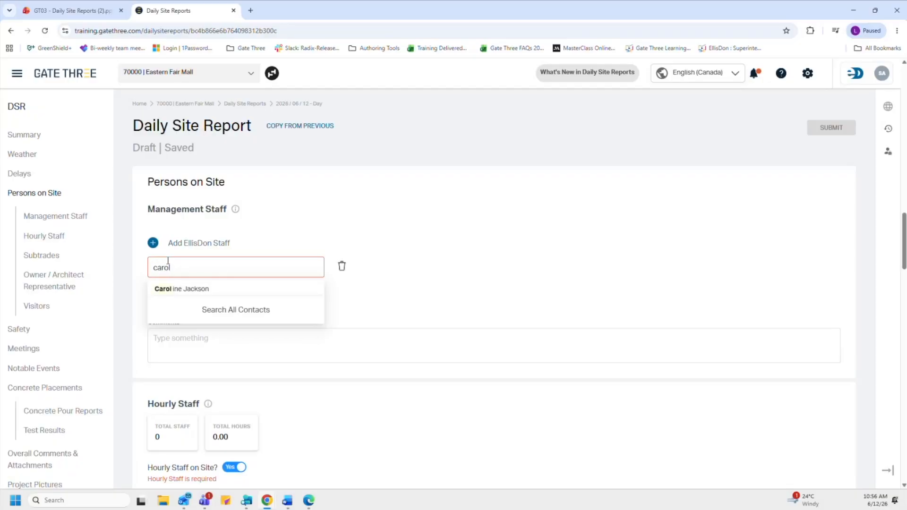
click(172, 289)
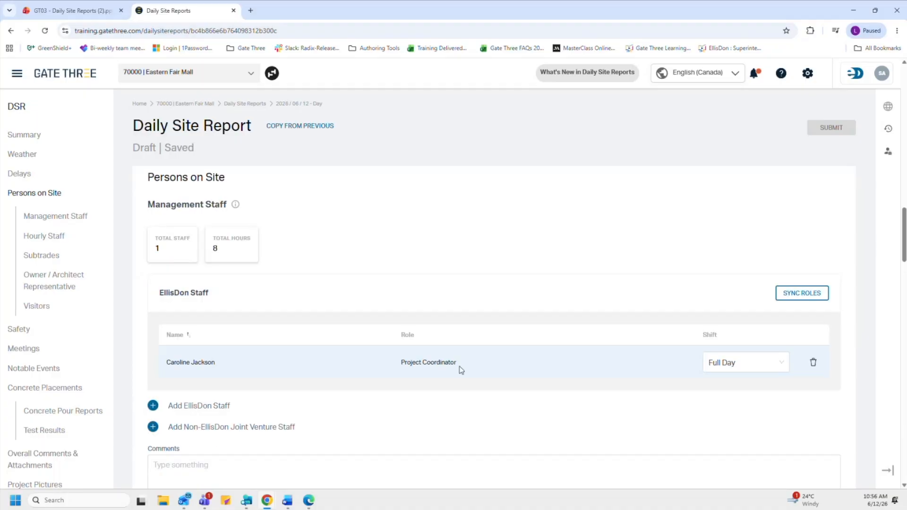
click(728, 371)
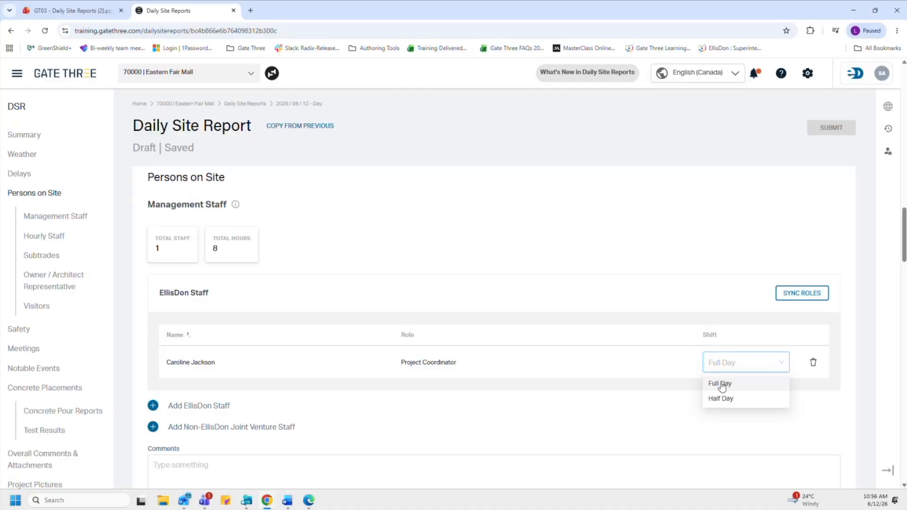
click(722, 385)
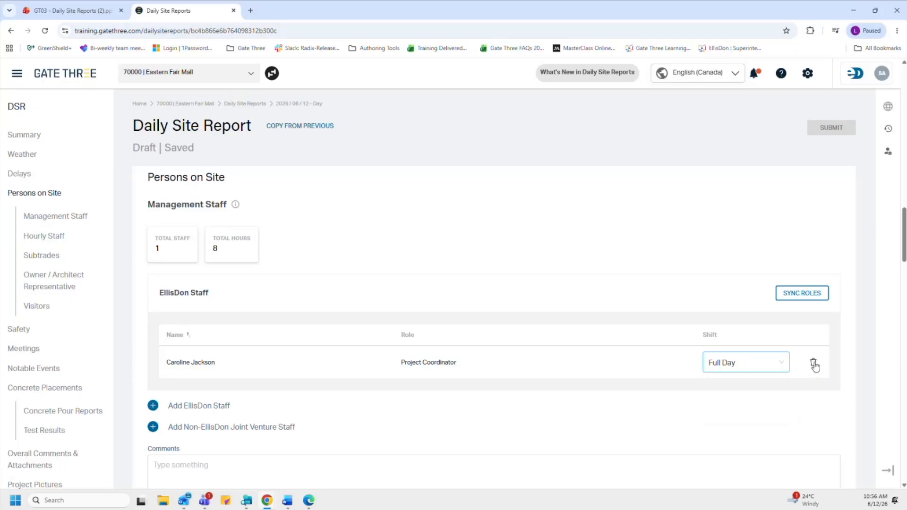
scroll(803, 357, down, 3)
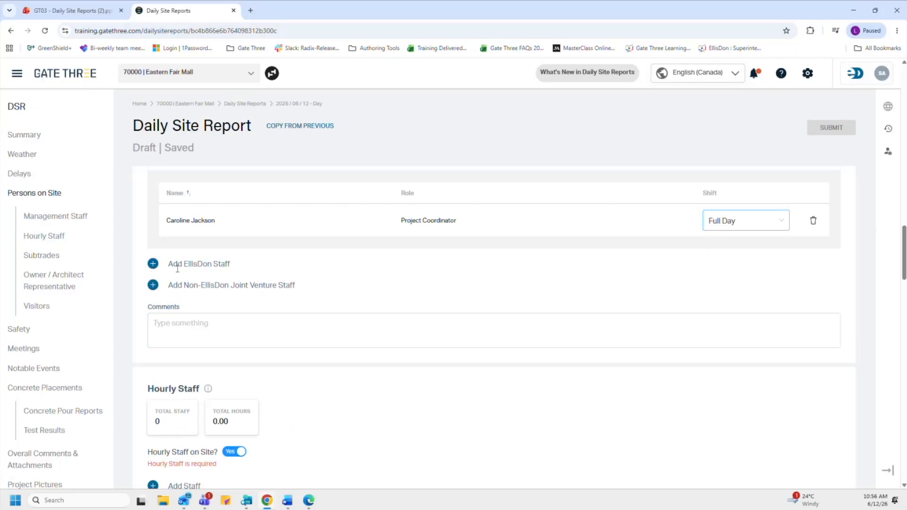
Step: Add the Assistant Project Manager as EllisDon staff on a Half Day shift
click(159, 266)
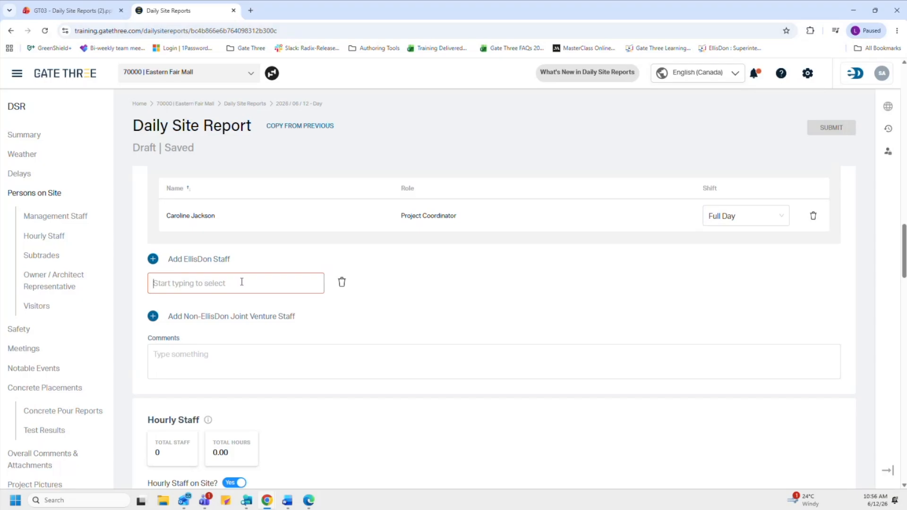
text(andrew)
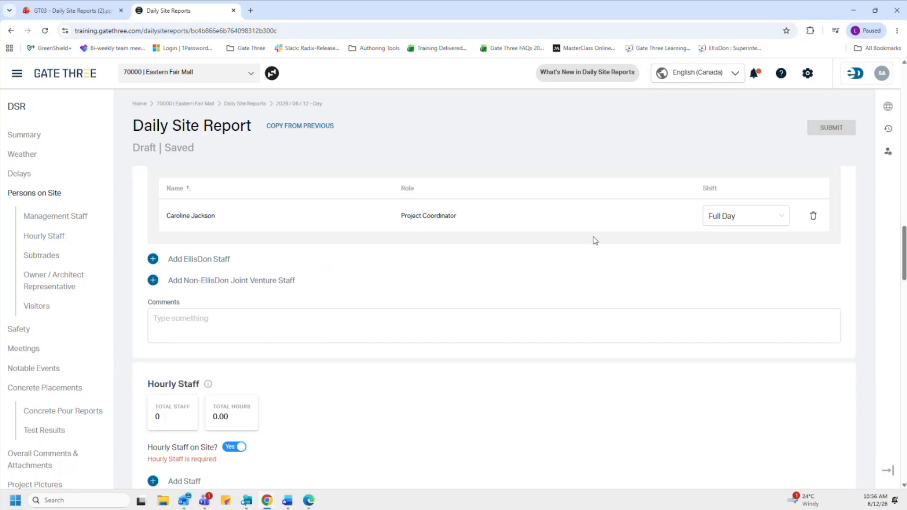
scroll(596, 241, up, 1)
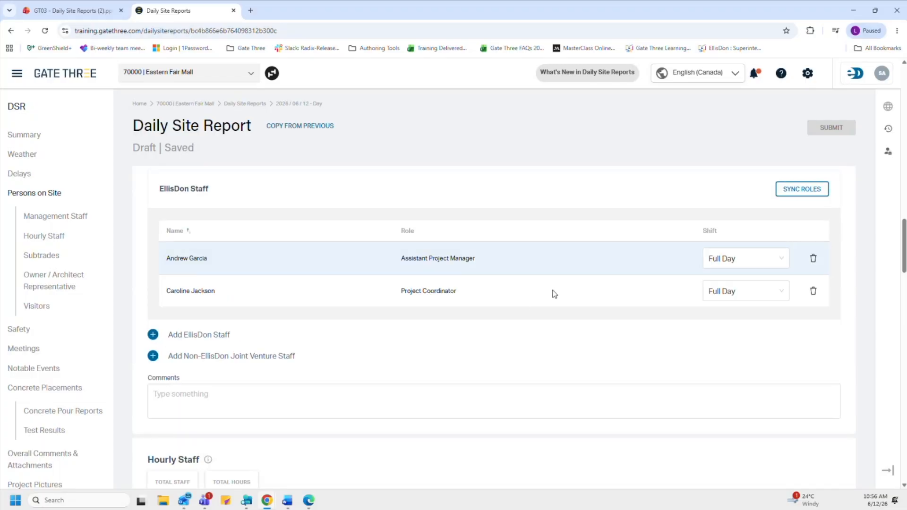
click(736, 266)
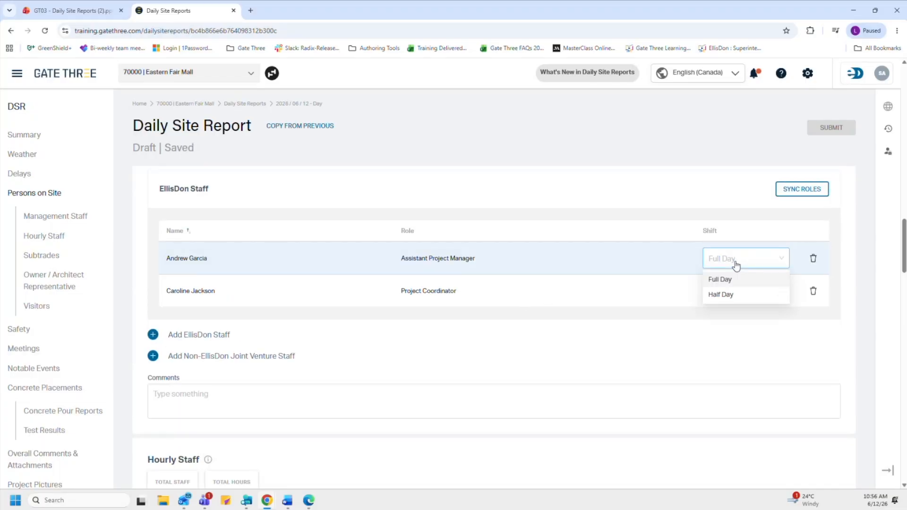
click(730, 296)
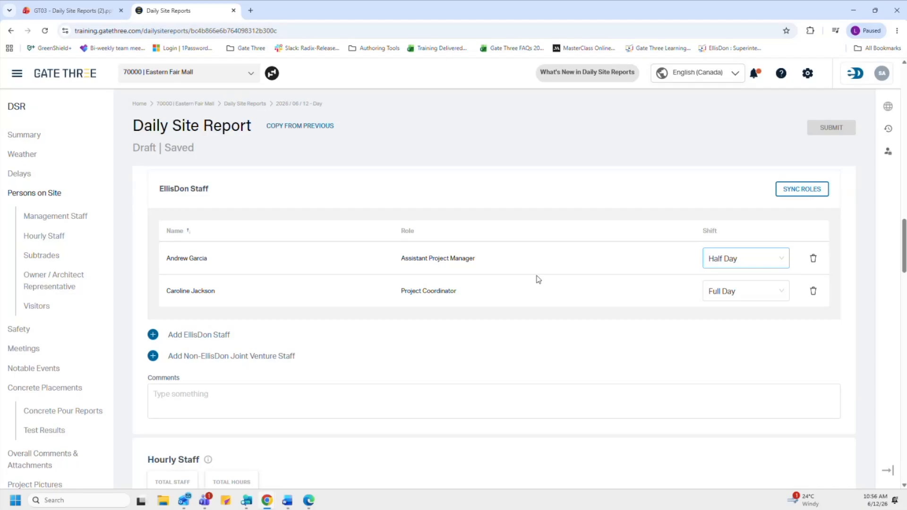
Step: Sync the staff roles and move on to the Hourly Staff section
click(789, 194)
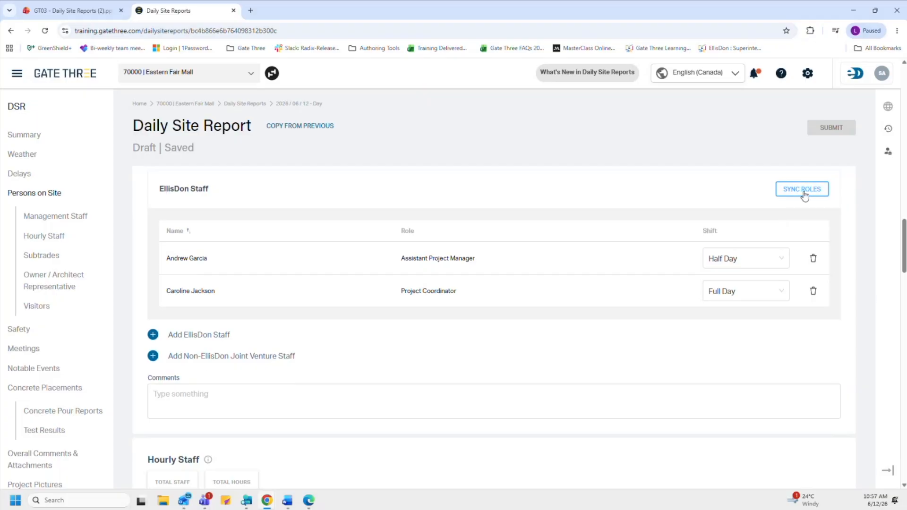
scroll(364, 362, down, 1)
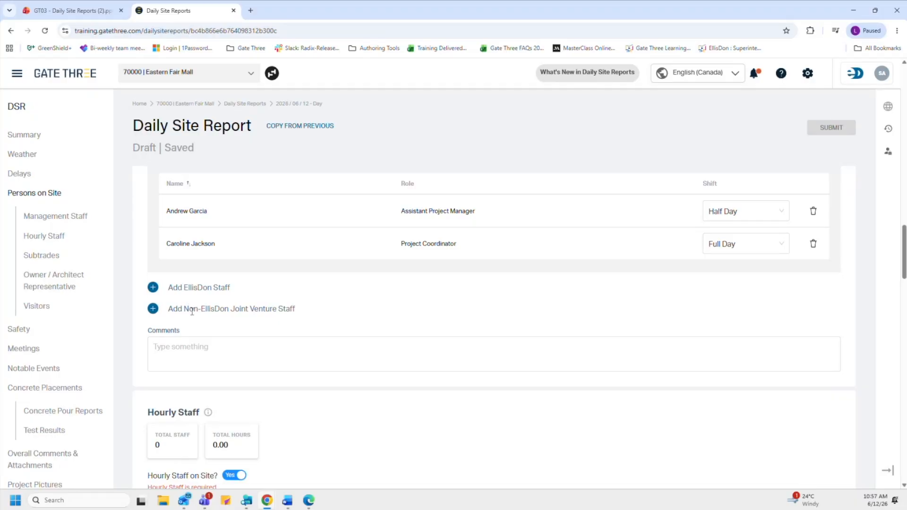
click(185, 344)
click(54, 237)
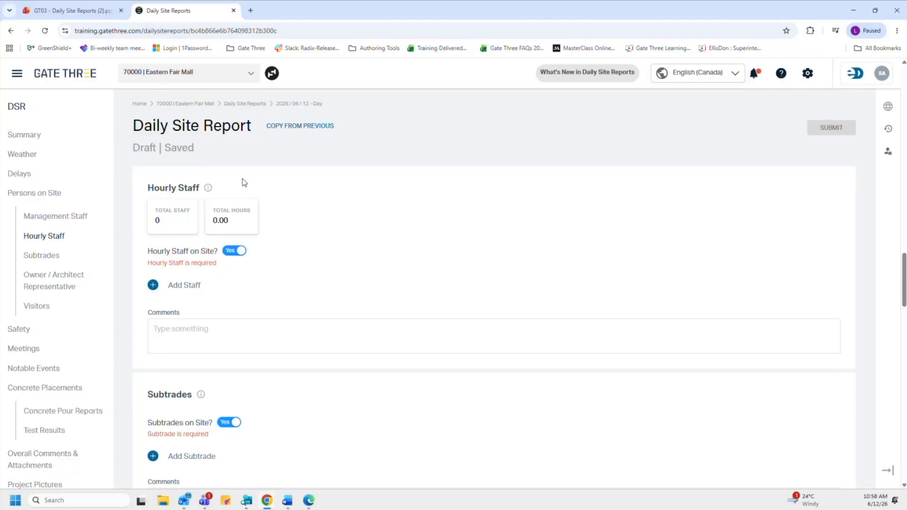
Step: Add an hourly staff row of 4 Labourers doing 'Masking, Drywall Installation'
mouse_move(209, 190)
click(155, 287)
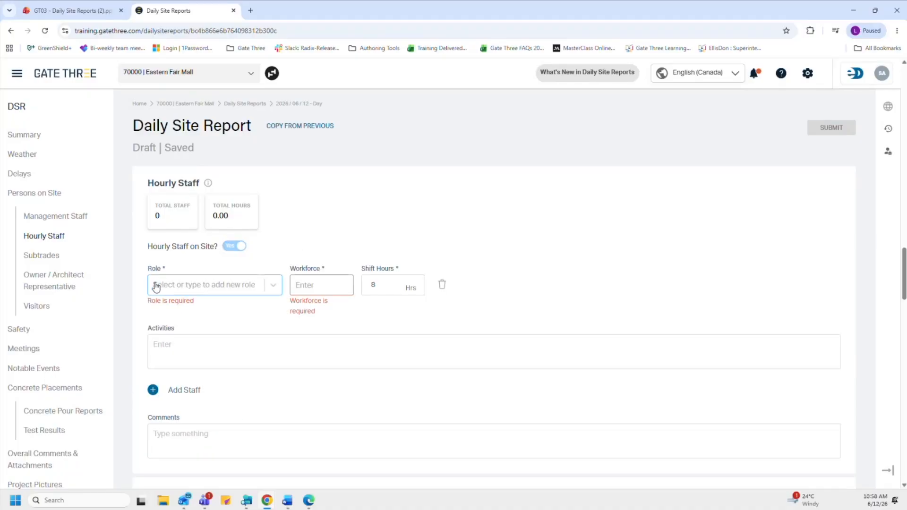
click(275, 286)
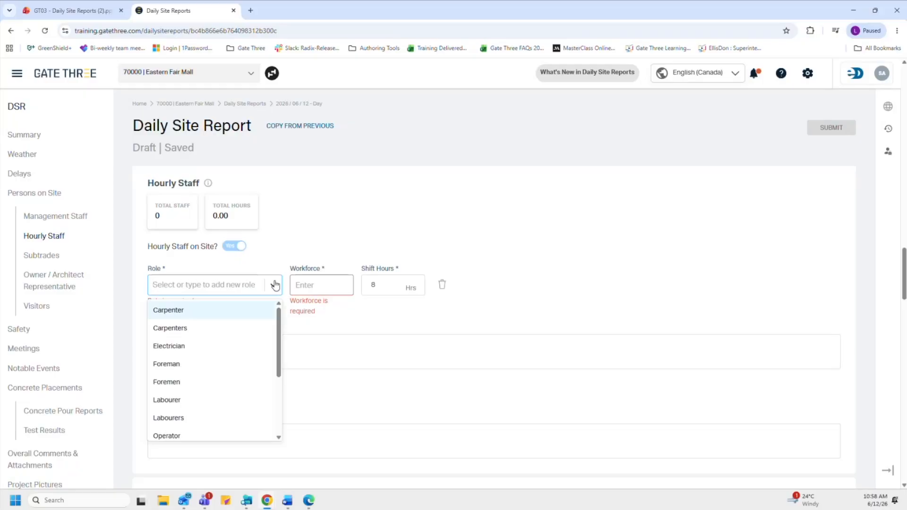
click(245, 401)
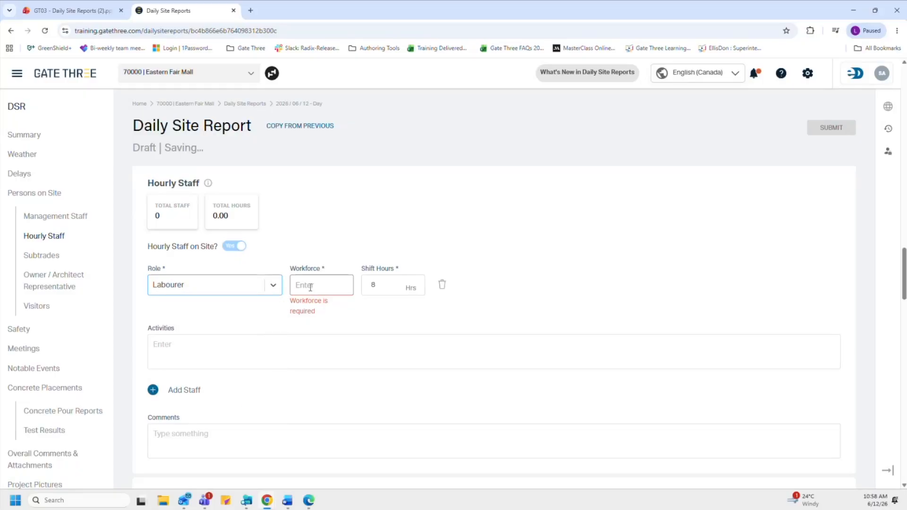
click(315, 286)
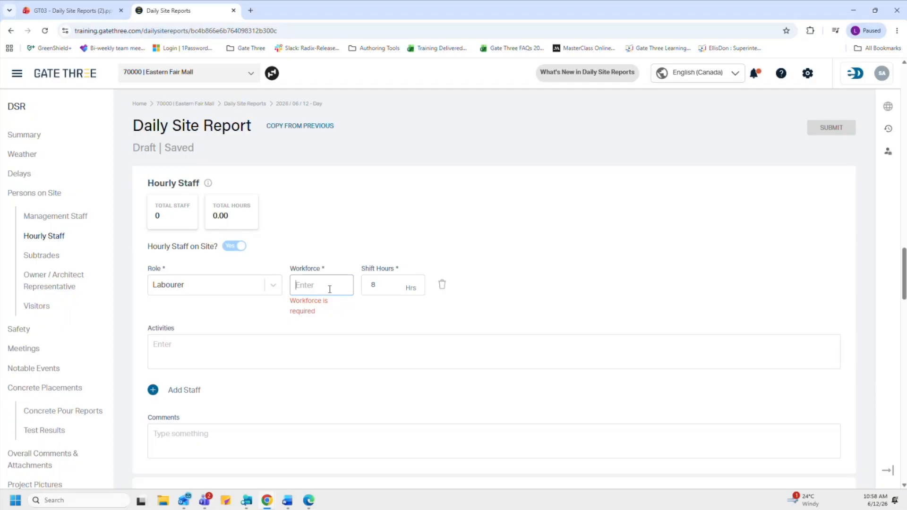
text(4)
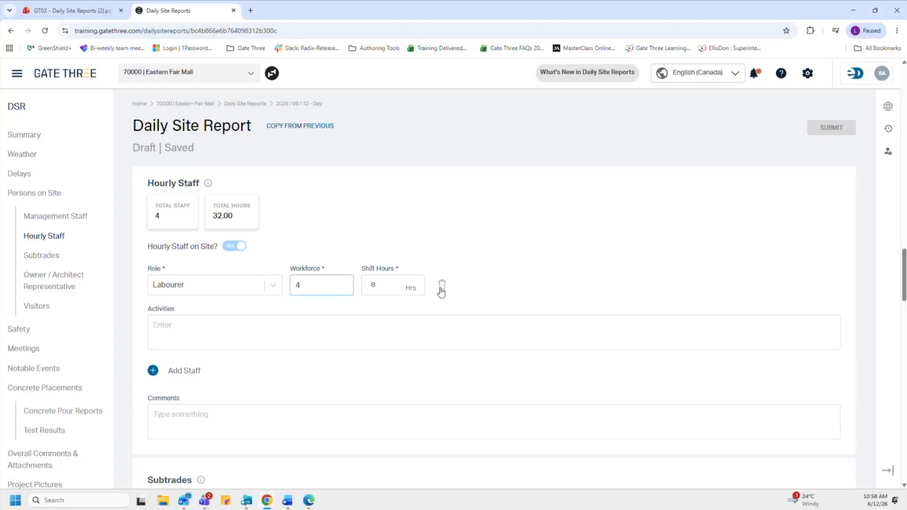
click(408, 321)
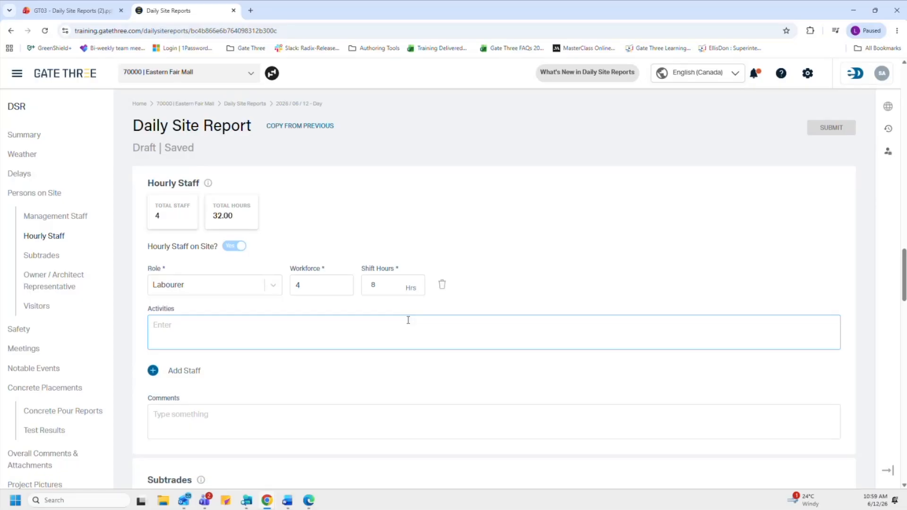
text(Masking, Drywall Installation)
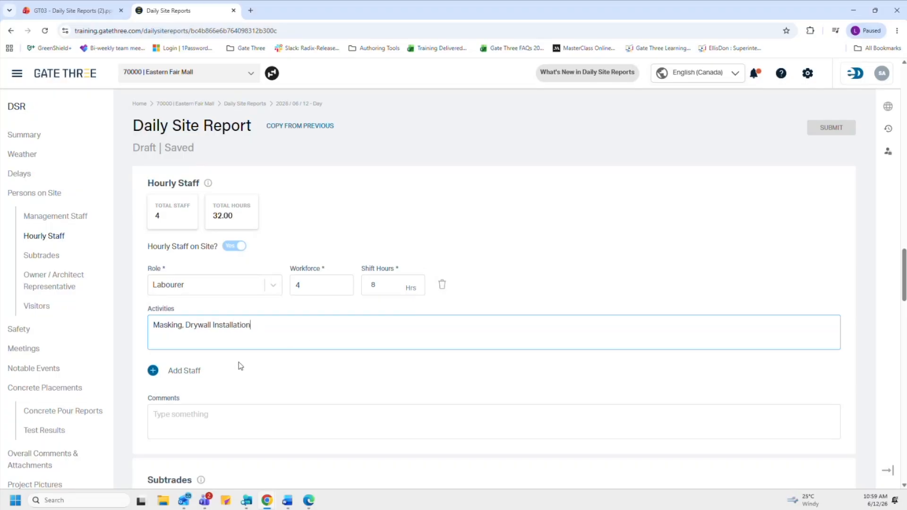
Step: Add an hourly staff row of 2 Students doing Administration, then go to Subtrades
click(152, 372)
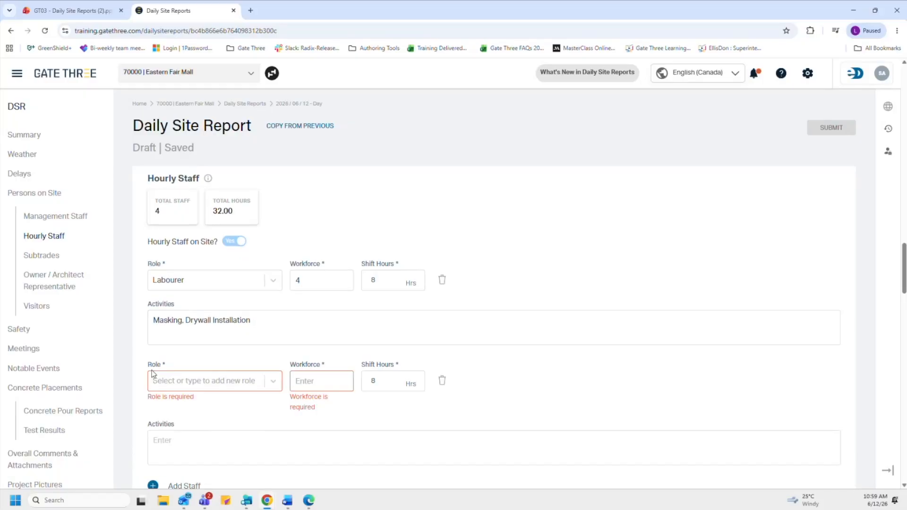
click(272, 387)
text(stu)
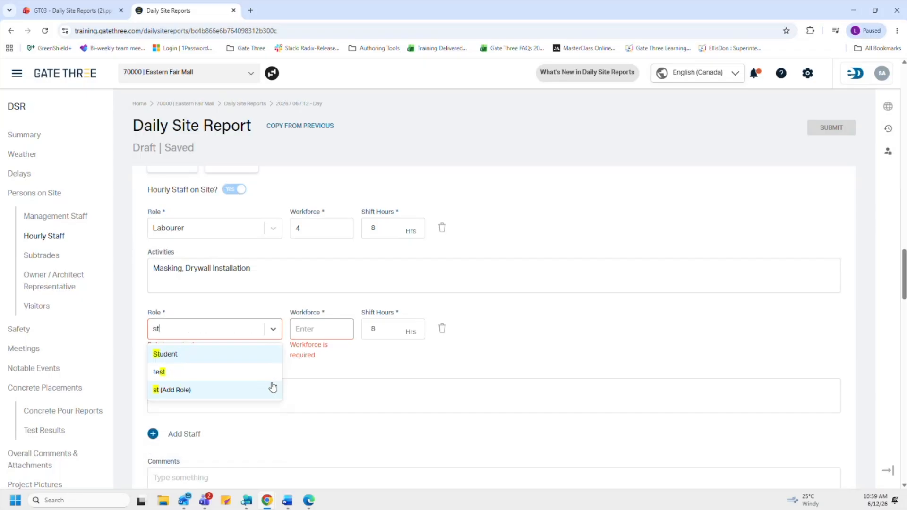
click(248, 360)
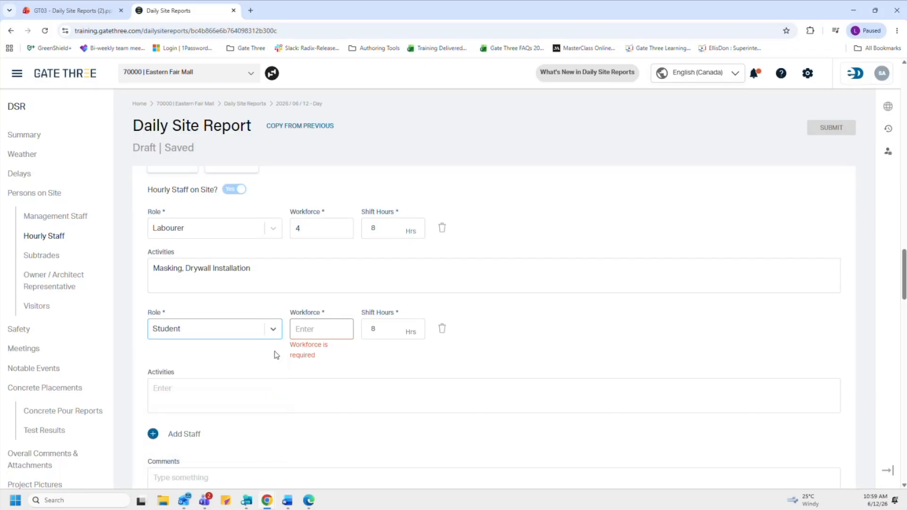
text(2)
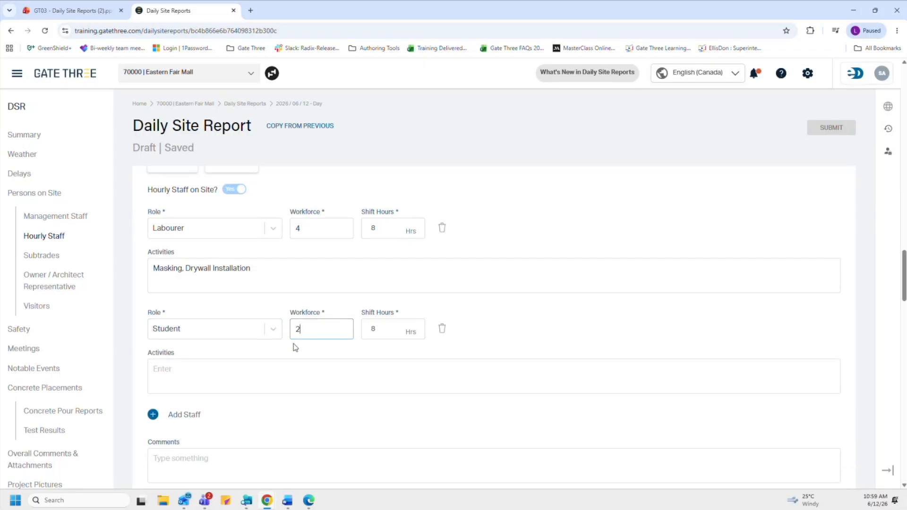
click(369, 332)
click(342, 359)
click(339, 365)
text(Administration)
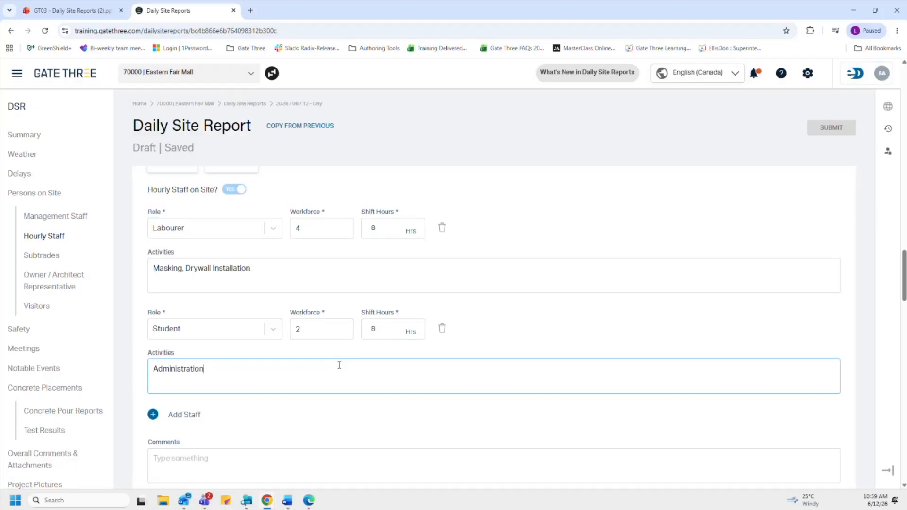
scroll(338, 370, down, 1)
click(265, 413)
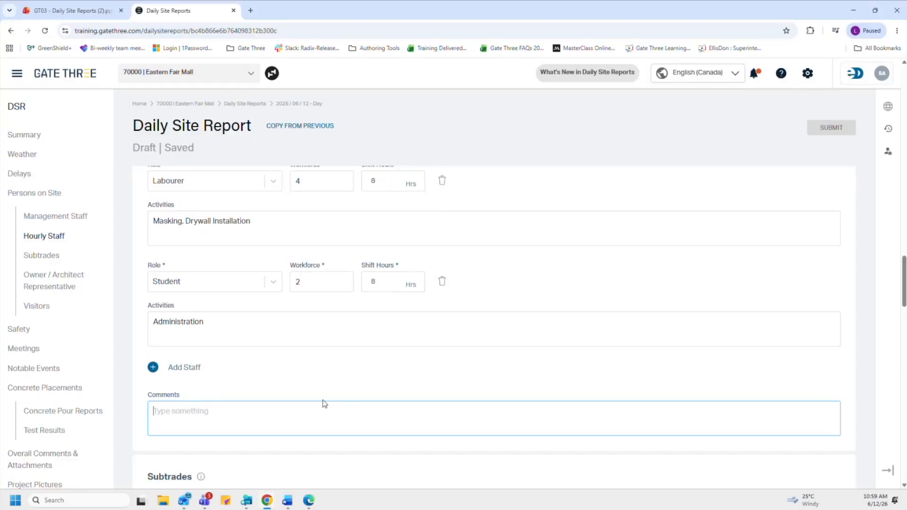
click(69, 260)
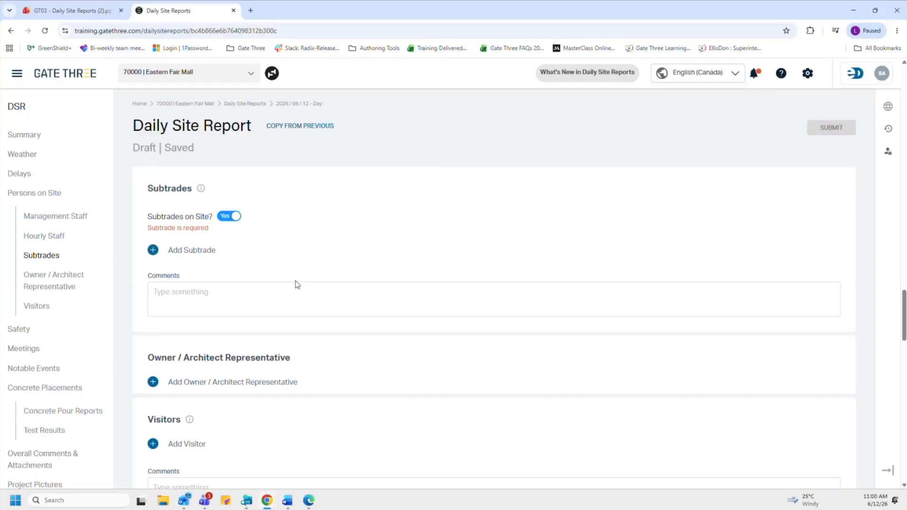
scroll(296, 280, up, 7)
scroll(295, 281, up, 2)
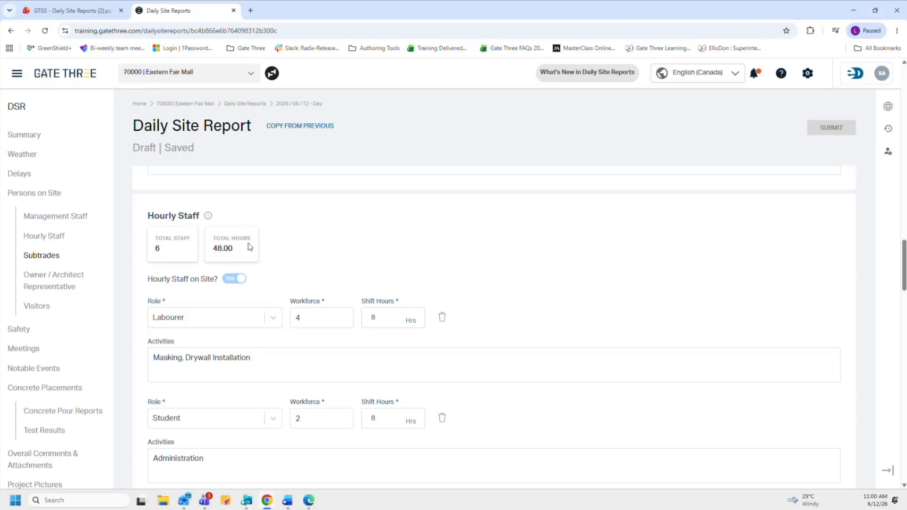
scroll(183, 259, down, 2)
scroll(184, 260, up, 2)
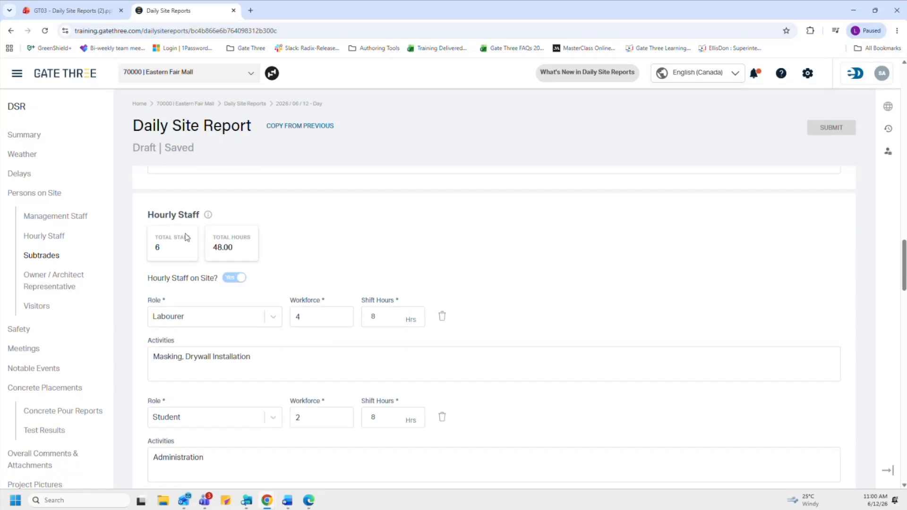
click(75, 257)
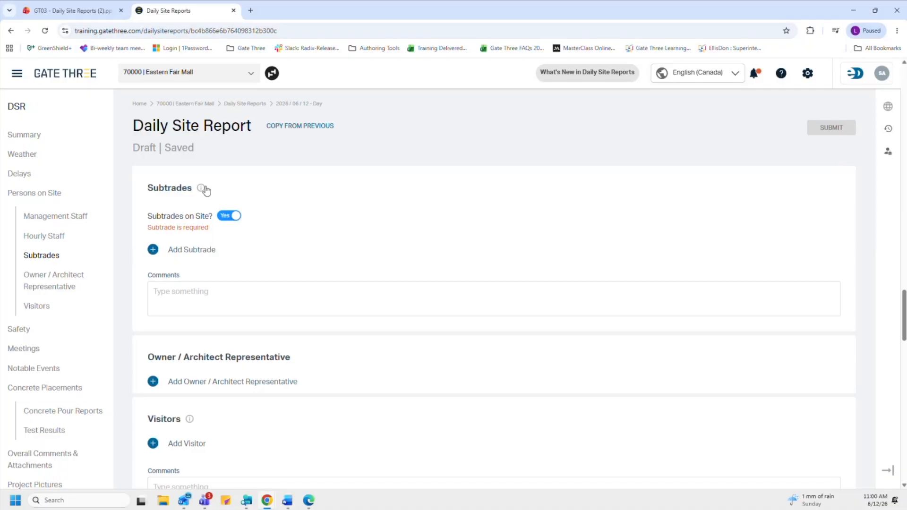
Step: Add subtrade 1040 | Precisions Concrete Solutions with one blank subtrade staff row
mouse_move(202, 190)
click(153, 249)
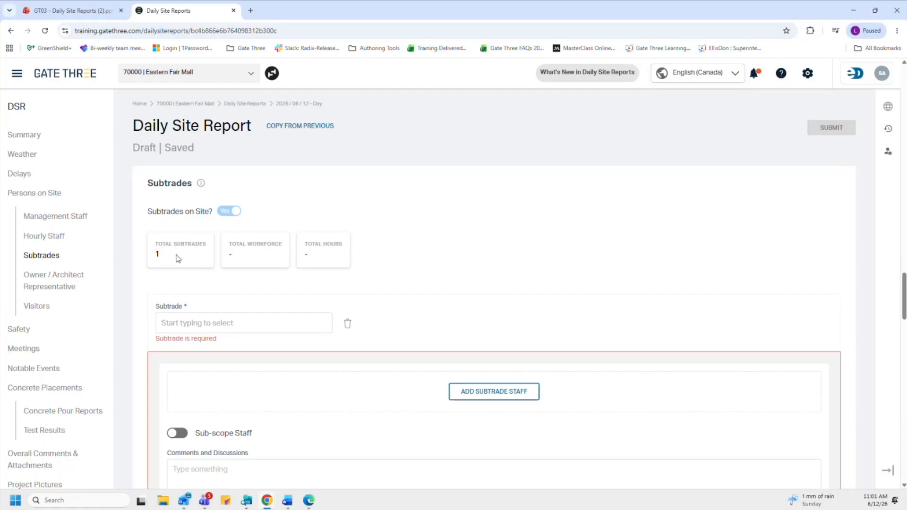
scroll(178, 258, down, 1)
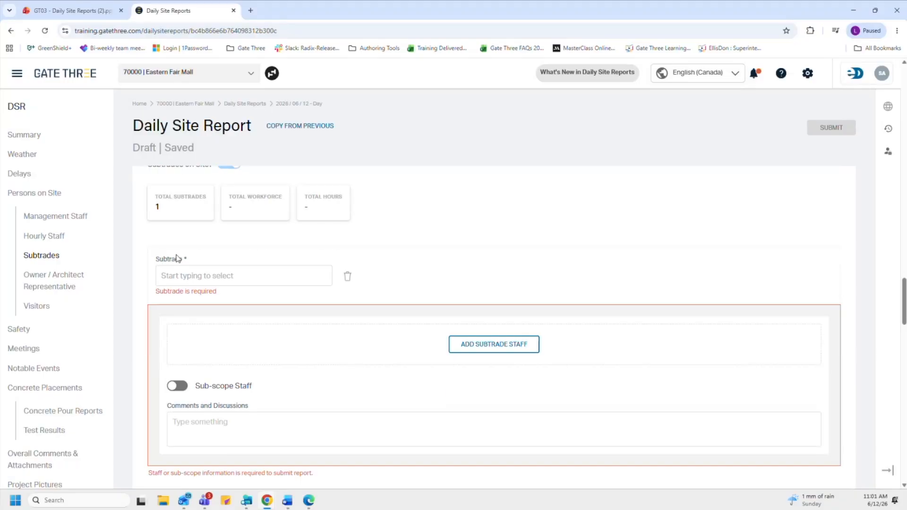
click(189, 279)
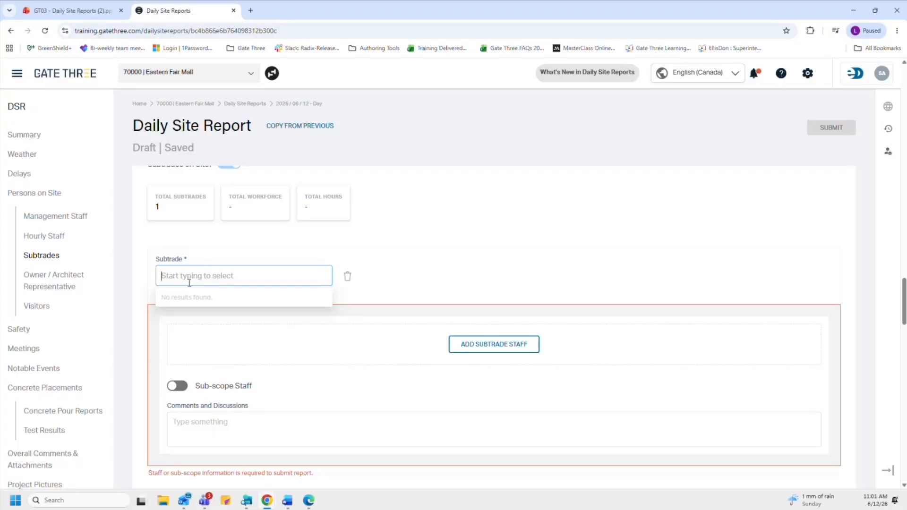
text(precision)
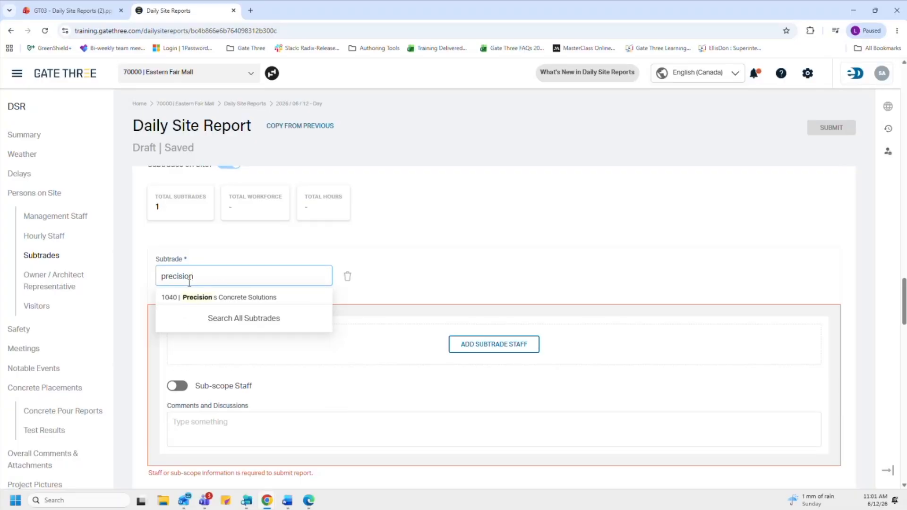
click(207, 303)
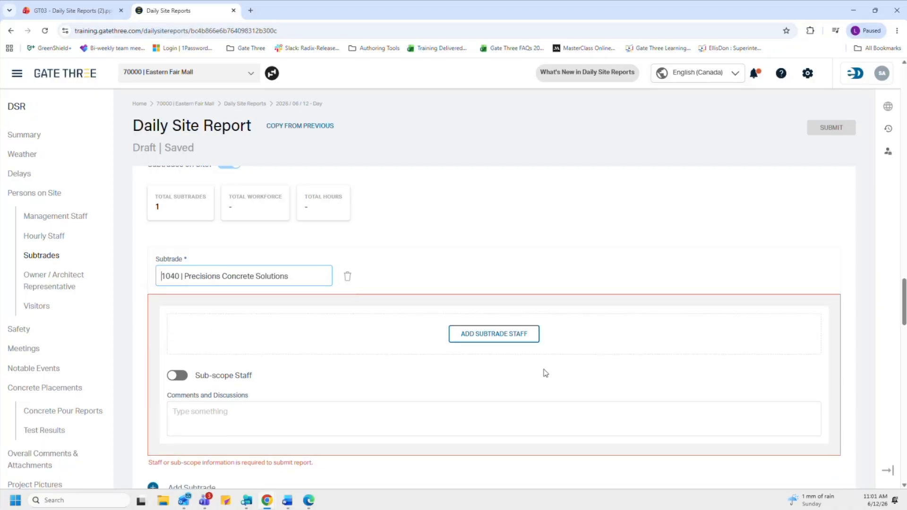
click(522, 338)
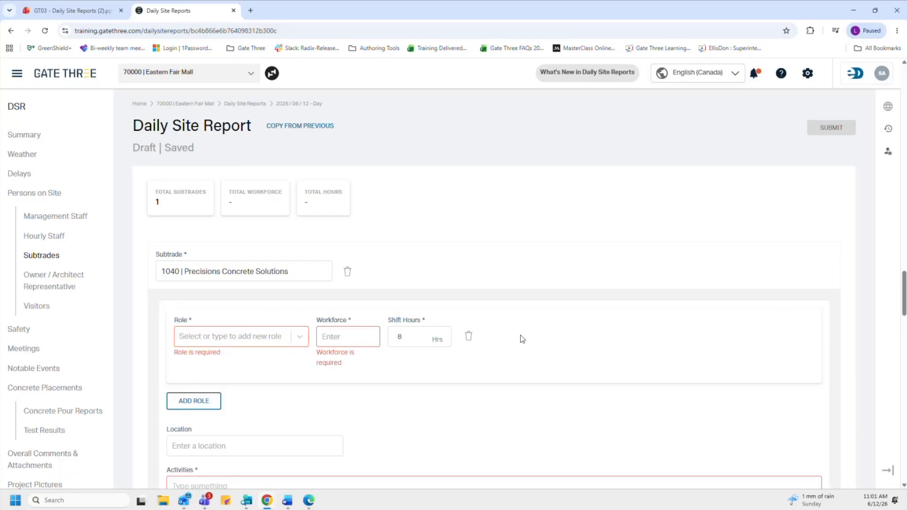
scroll(522, 339, down, 1)
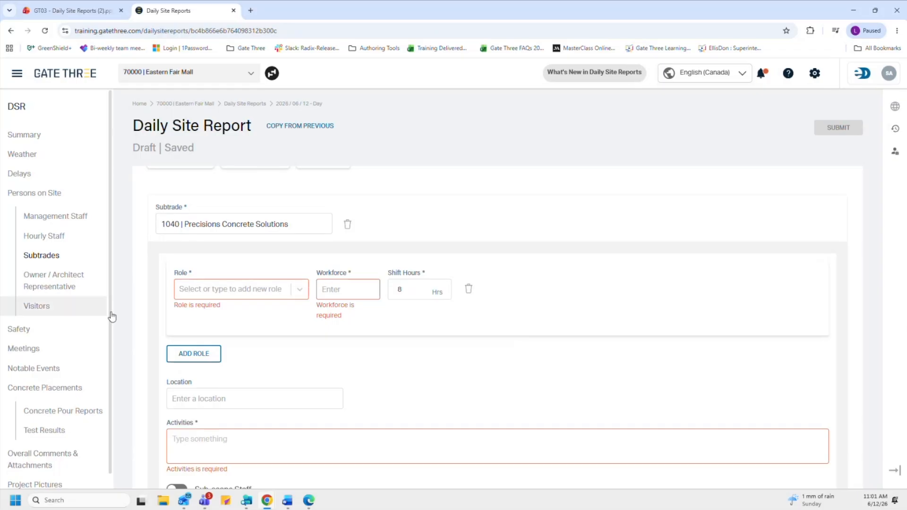
click(297, 299)
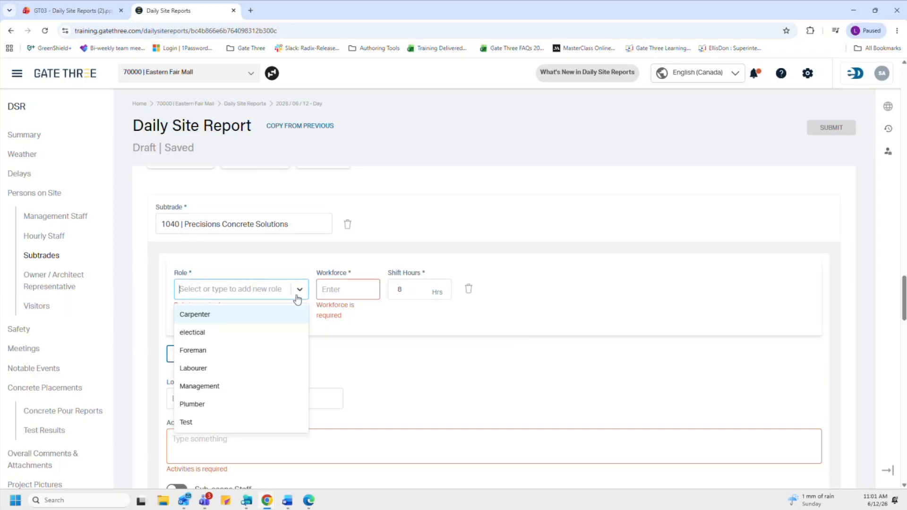
click(249, 368)
click(344, 289)
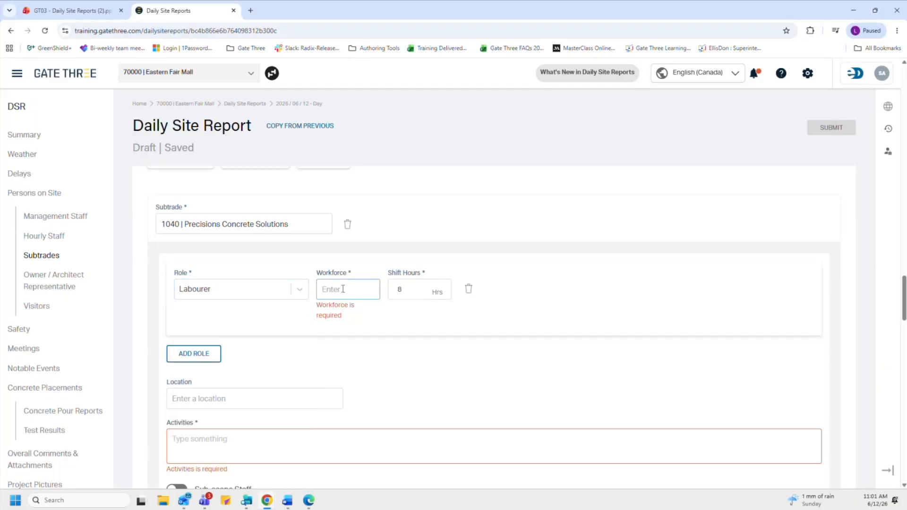
text(3)
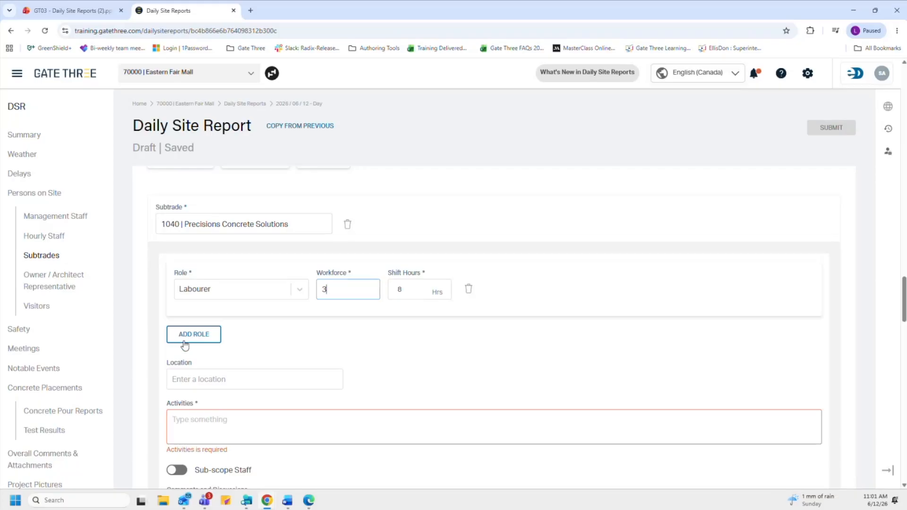
click(194, 379)
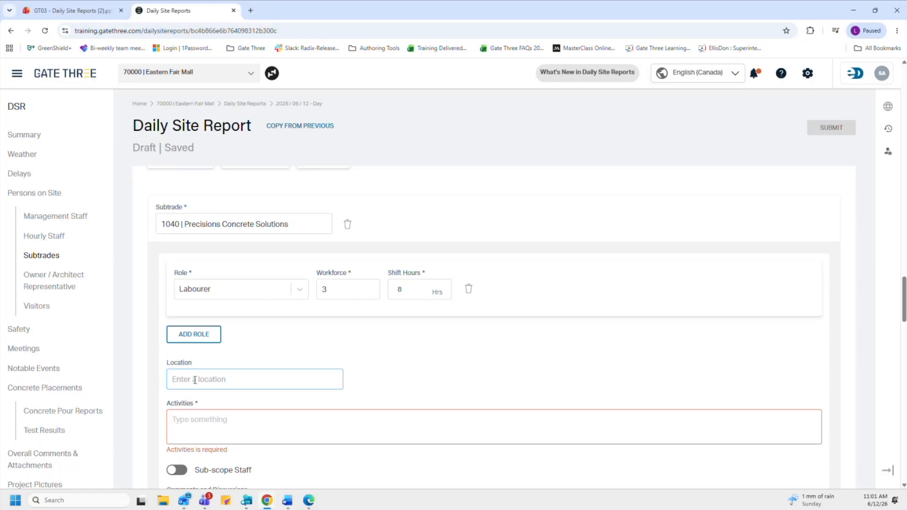
text(East Block)
click(217, 425)
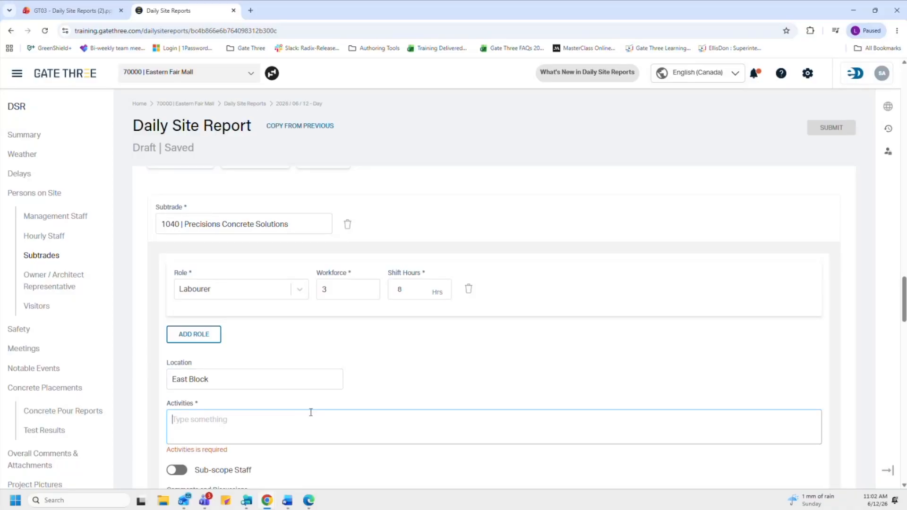
text(framework,)
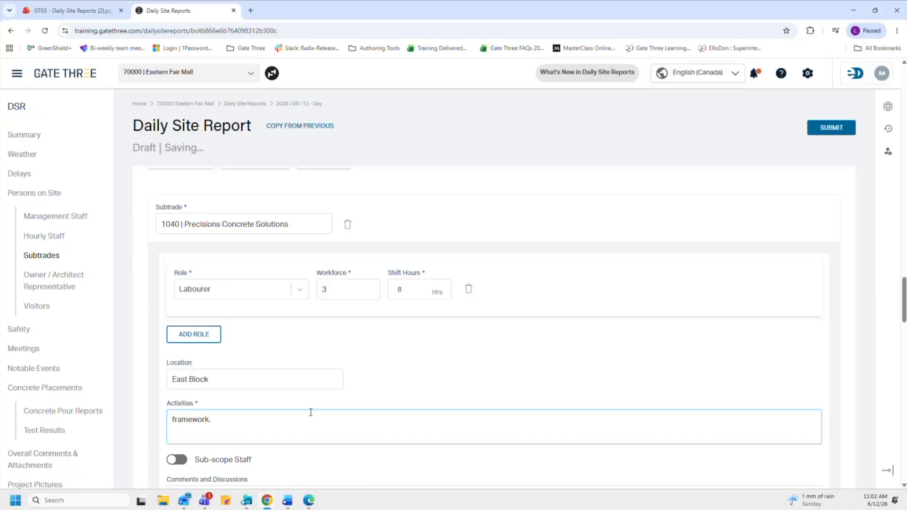
scroll(313, 404, down, 3)
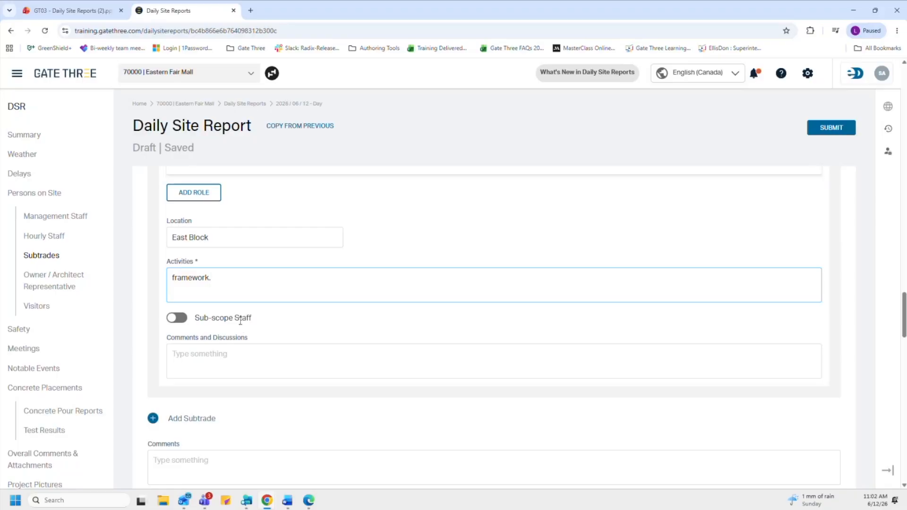
Step: Enable sub-scope staff and add A2Z Rebar: 2 workers at East Block doing rebar install
click(177, 318)
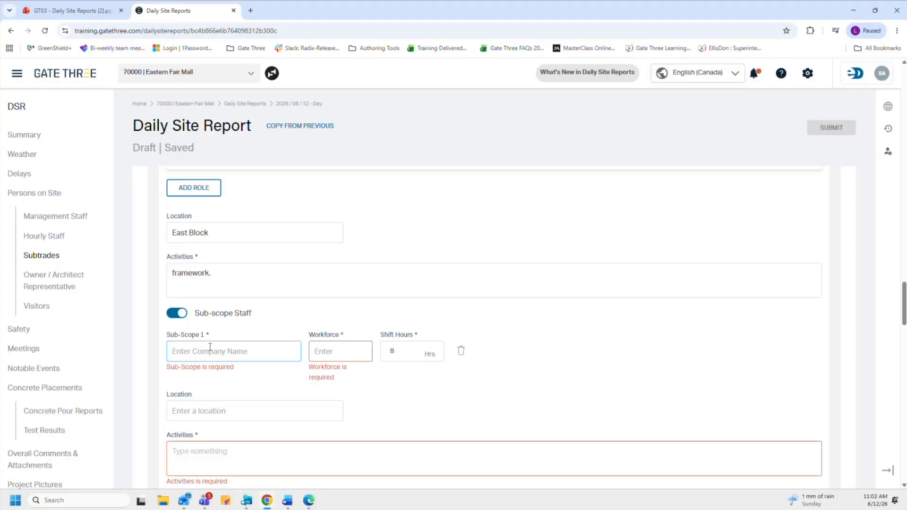
text(A2Z Rebar)
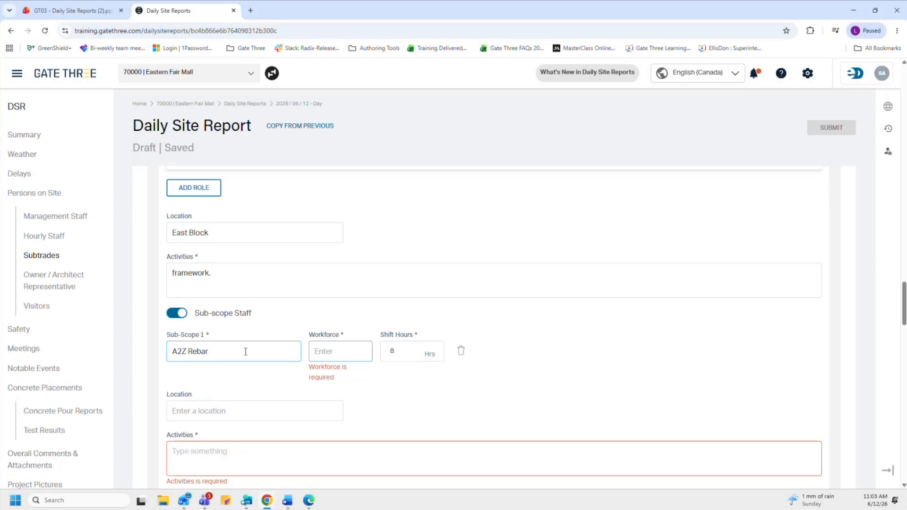
text(2)
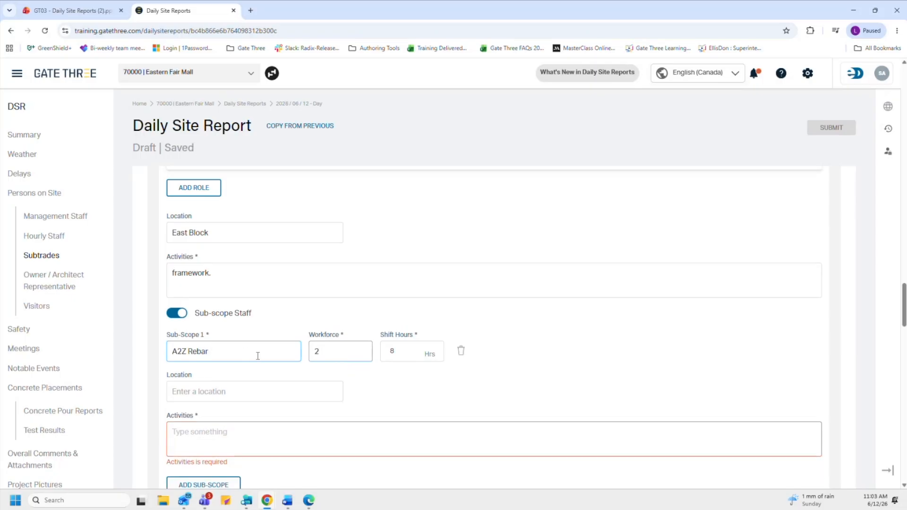
click(182, 396)
text(East b)
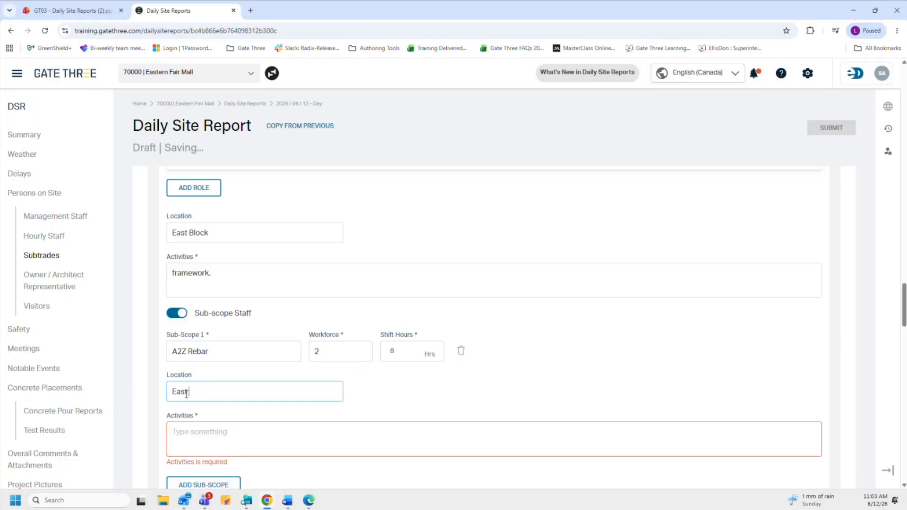
key(BackSpace)
text(Block)
click(210, 436)
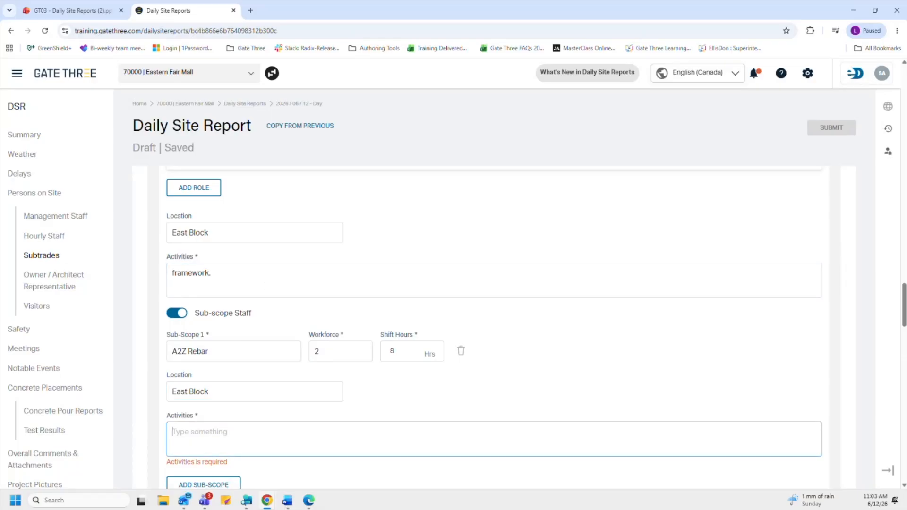
scroll(359, 392, down, 1)
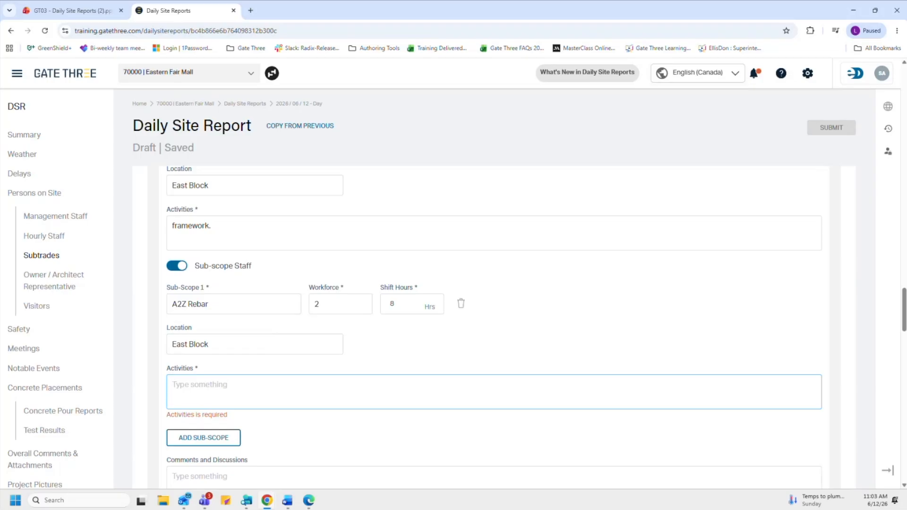
text(rebar int)
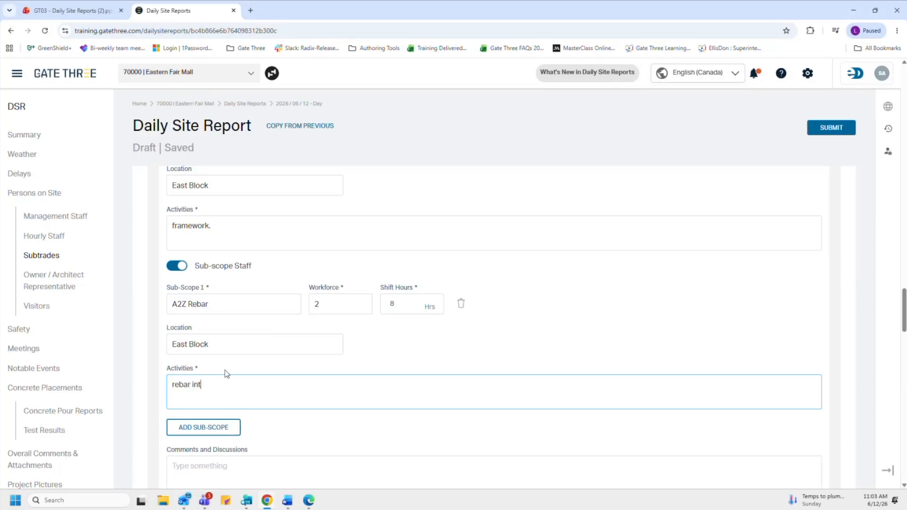
key(BackSpace)
text(stall)
scroll(337, 349, down, 2)
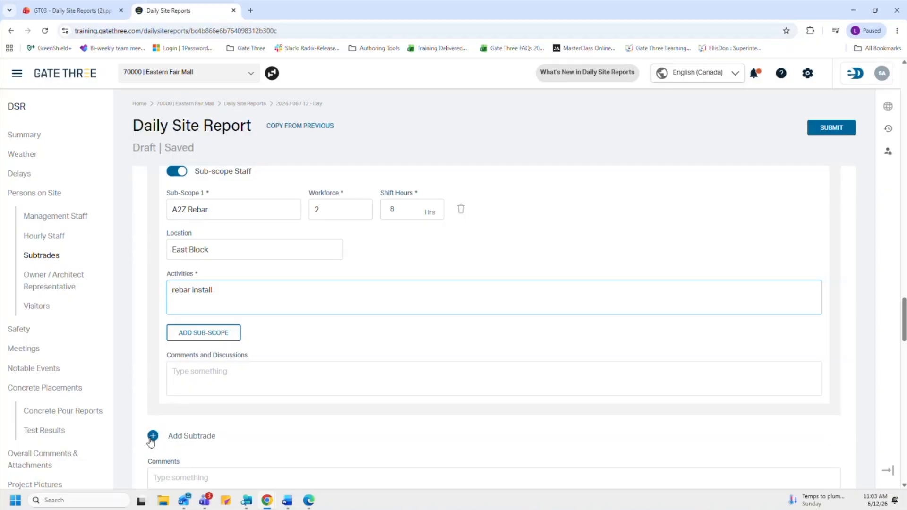
Step: Commit the activities entry and jump to the Owner / Architect Representative section
scroll(150, 439, down, 2)
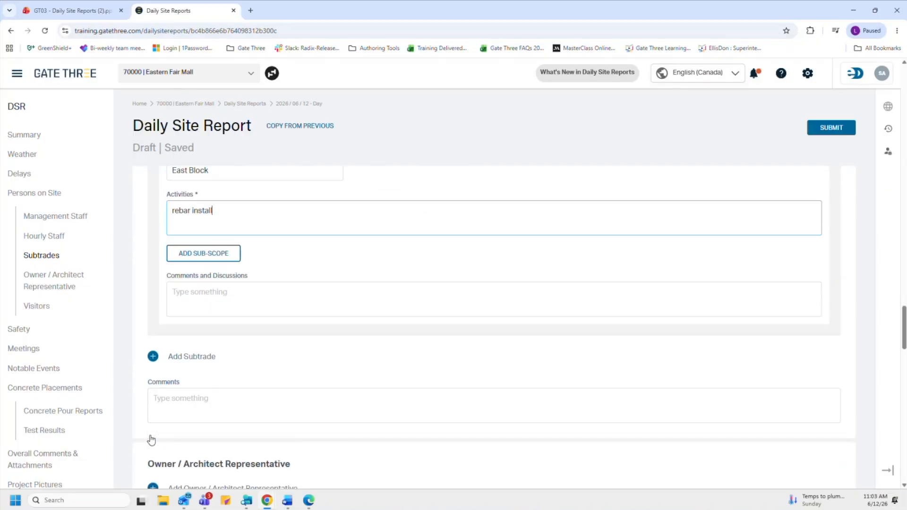
click(188, 391)
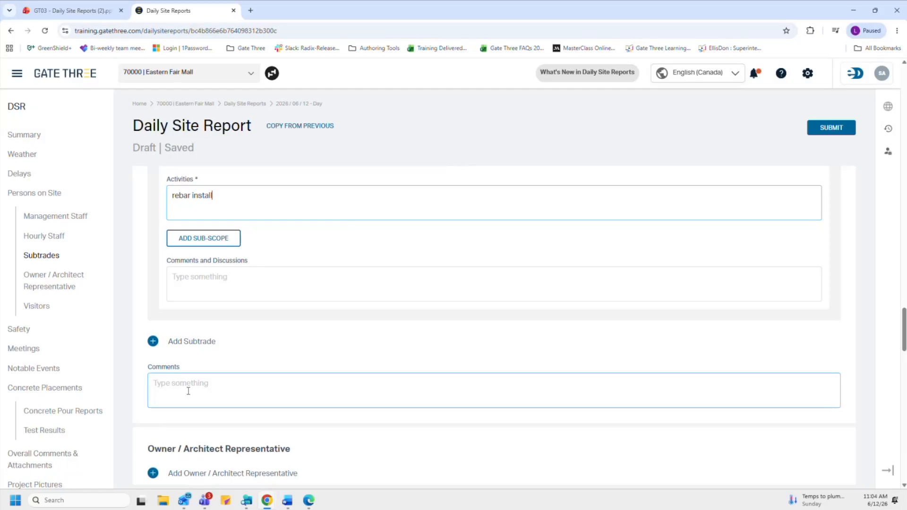
click(50, 282)
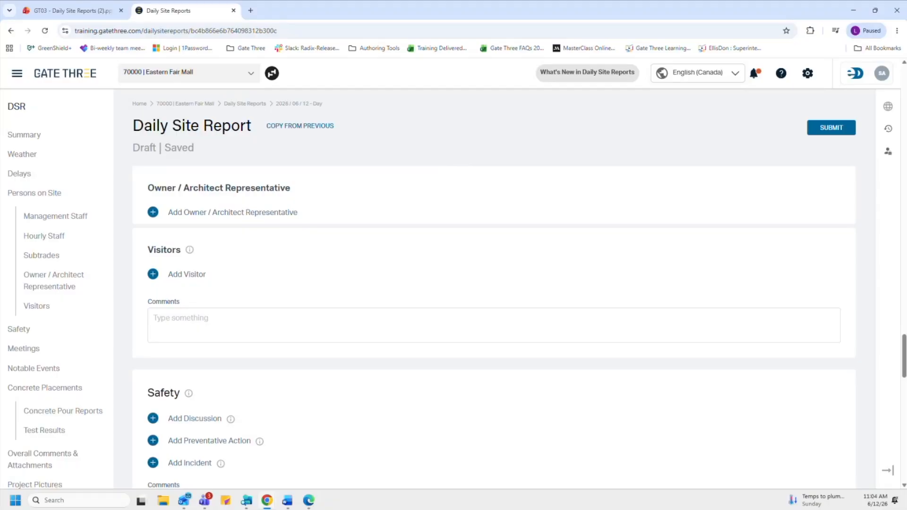
Step: Add a new representative row with the role set to Architect
click(155, 215)
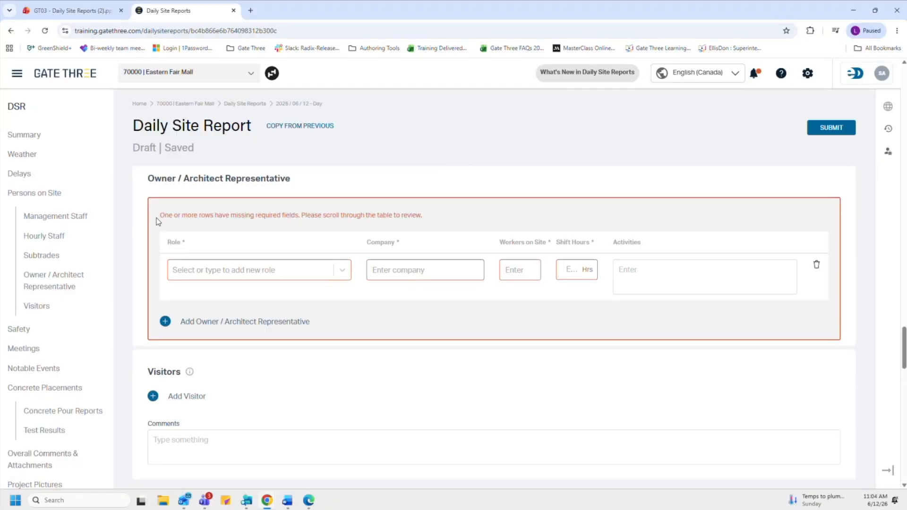
click(200, 277)
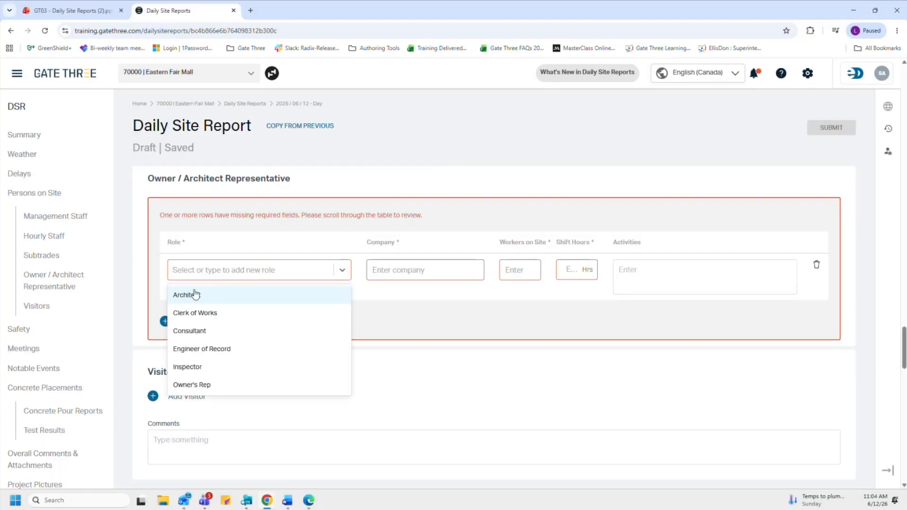
click(196, 295)
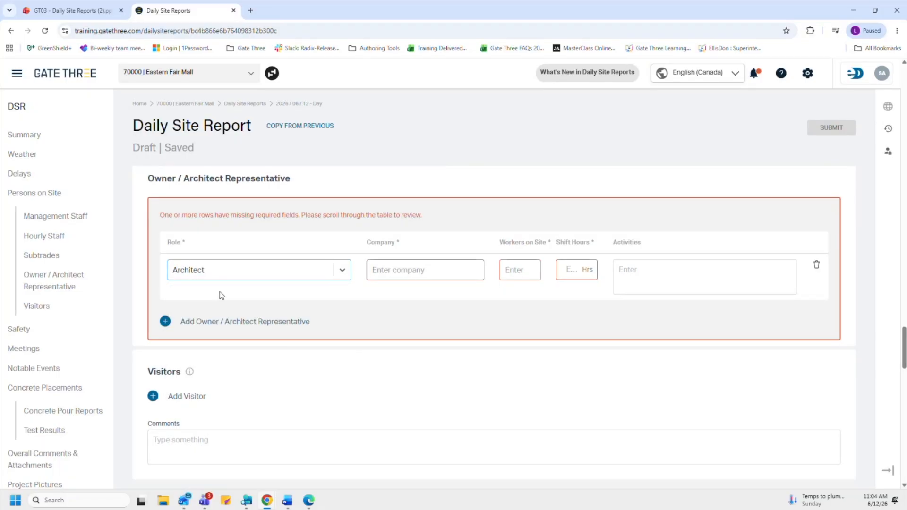
Step: Enter company Fairview, 1 worker on site and 8 shift hours for the Architect
click(399, 273)
text(Fairview)
click(520, 269)
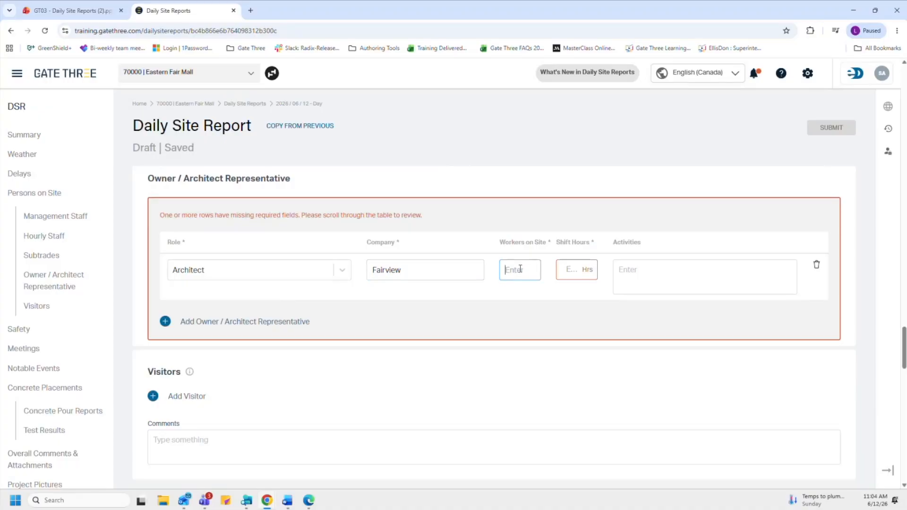
text(1)
click(577, 274)
text(8)
click(626, 245)
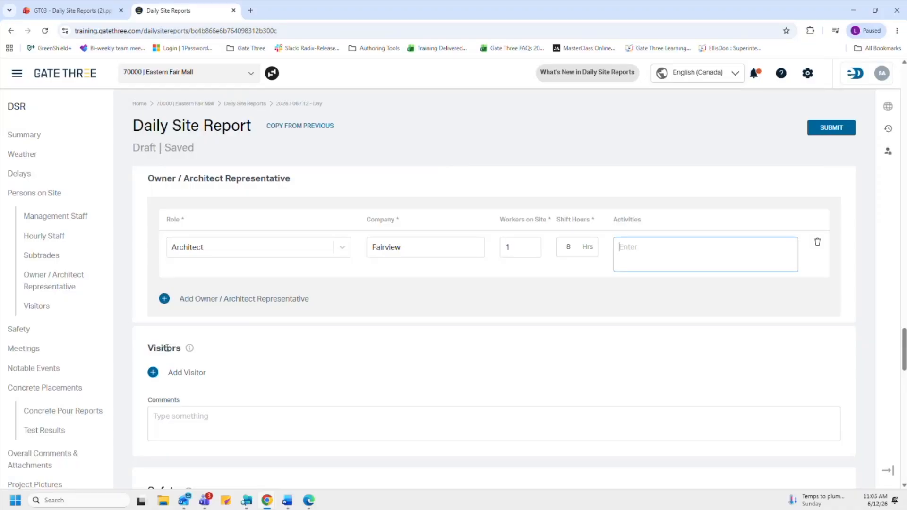
mouse_move(188, 351)
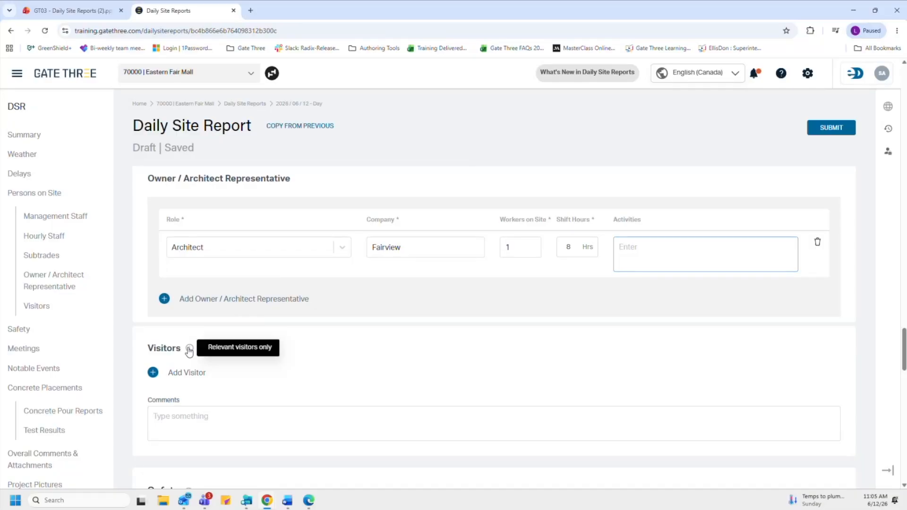
Step: Add a visitor from MOL with their full name and reason 'Site Inspection'
click(153, 372)
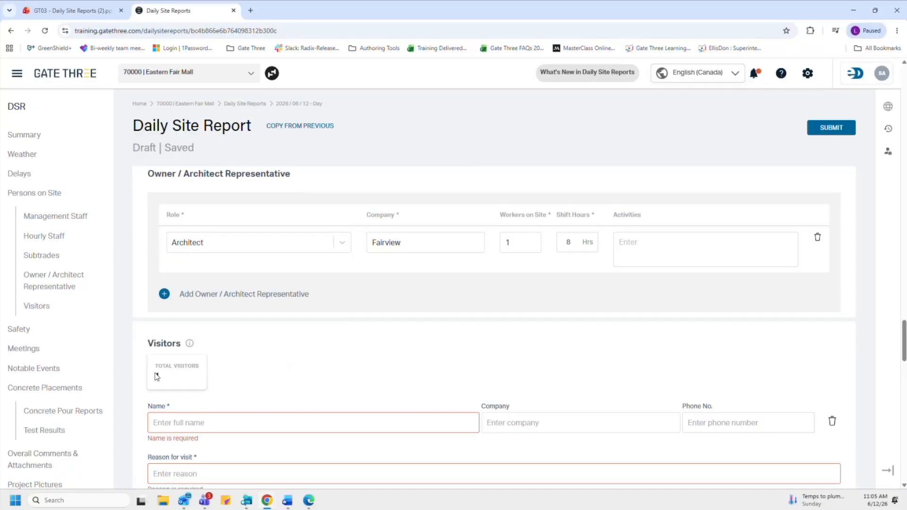
scroll(219, 373, down, 2)
click(231, 330)
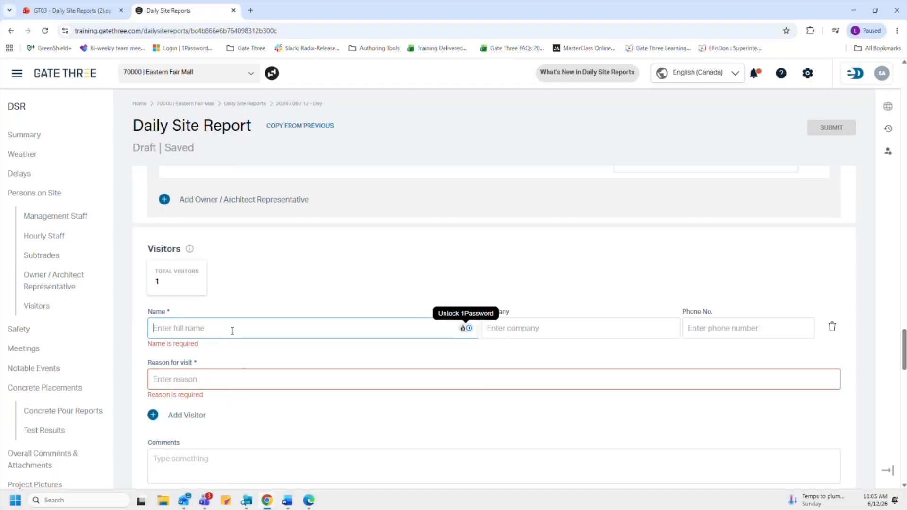
key(Tab)
text(MOL)
key(Tab)
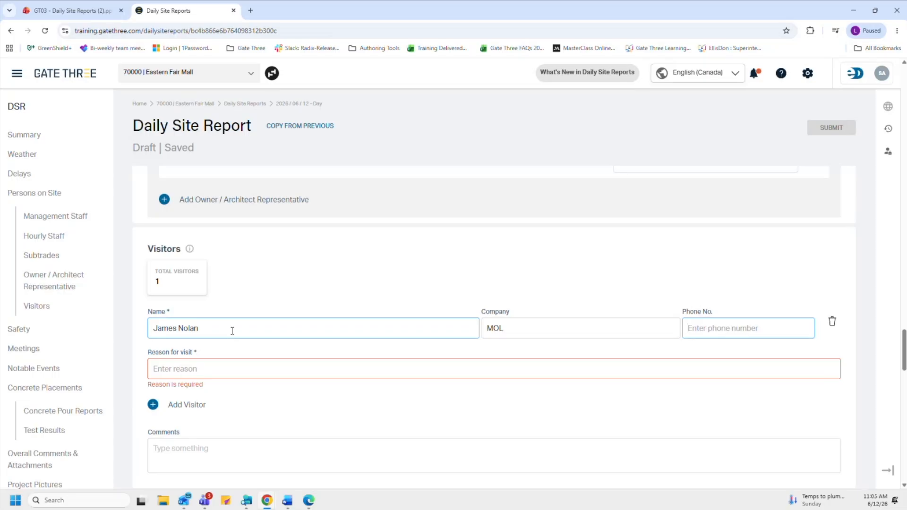
click(215, 368)
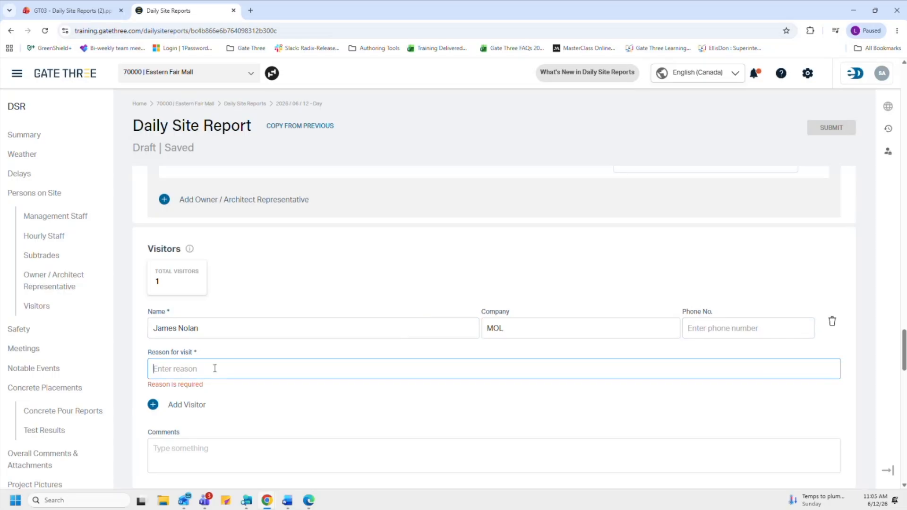
text(Site Inspection)
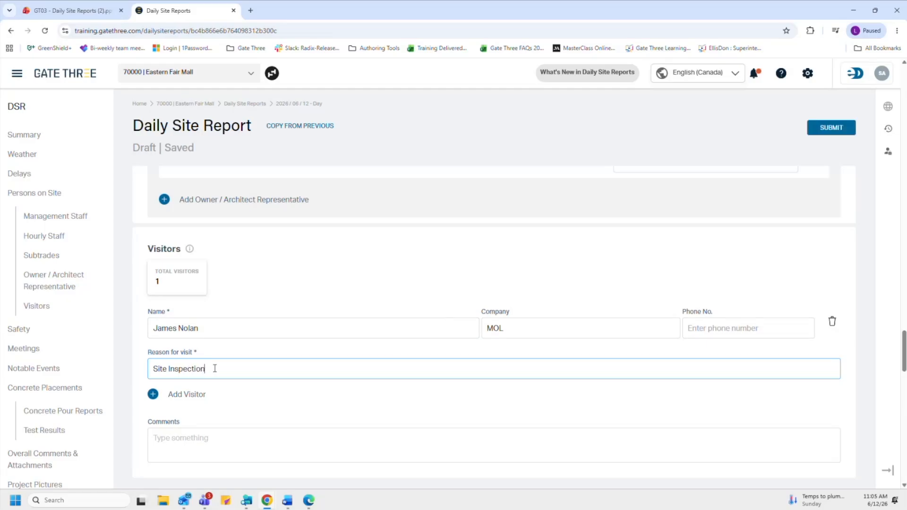
scroll(214, 369, down, 1)
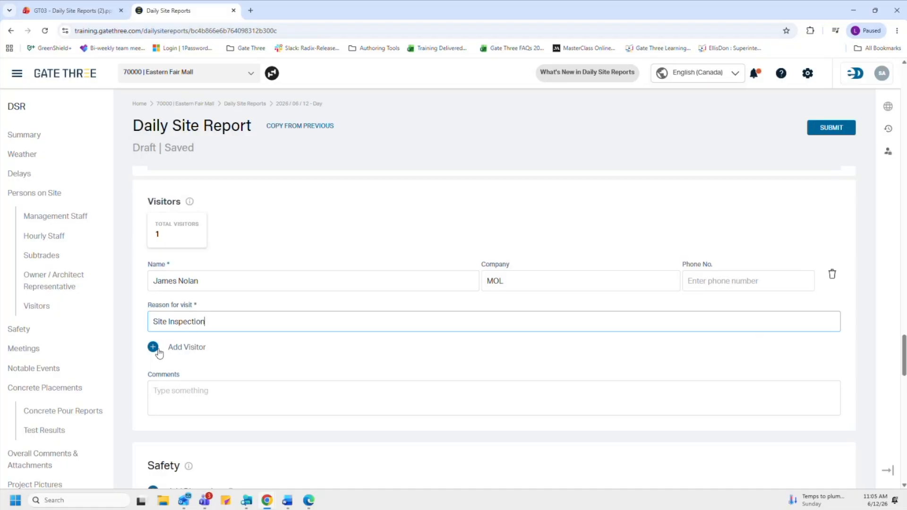
click(169, 395)
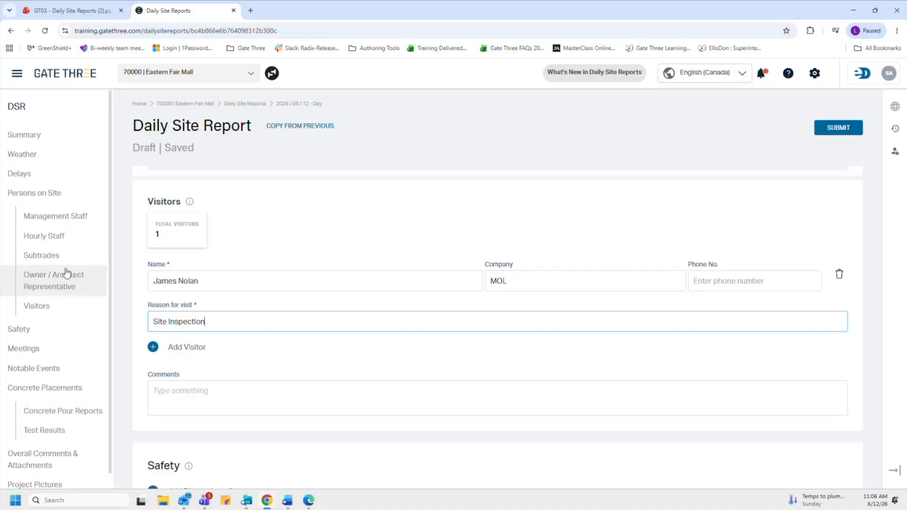
Step: Go to the Safety section and read its info-icon guidance on what to record
click(30, 333)
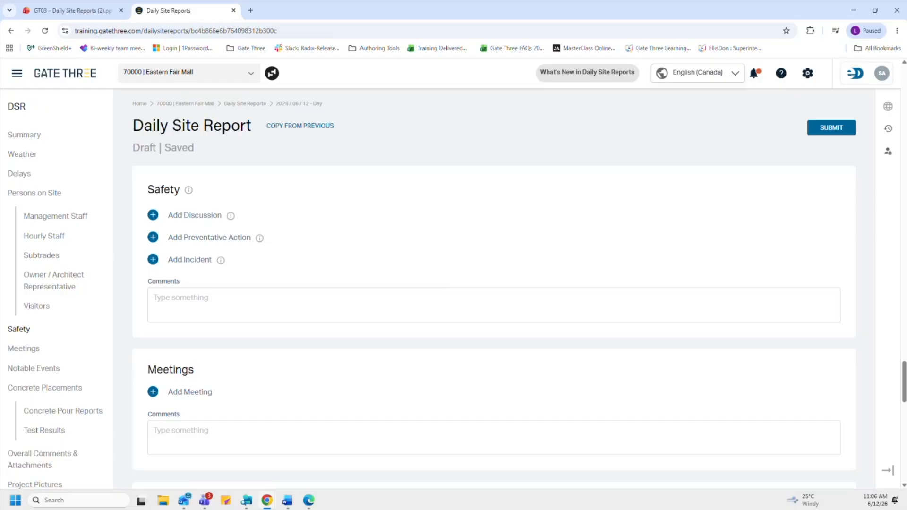
mouse_move(189, 196)
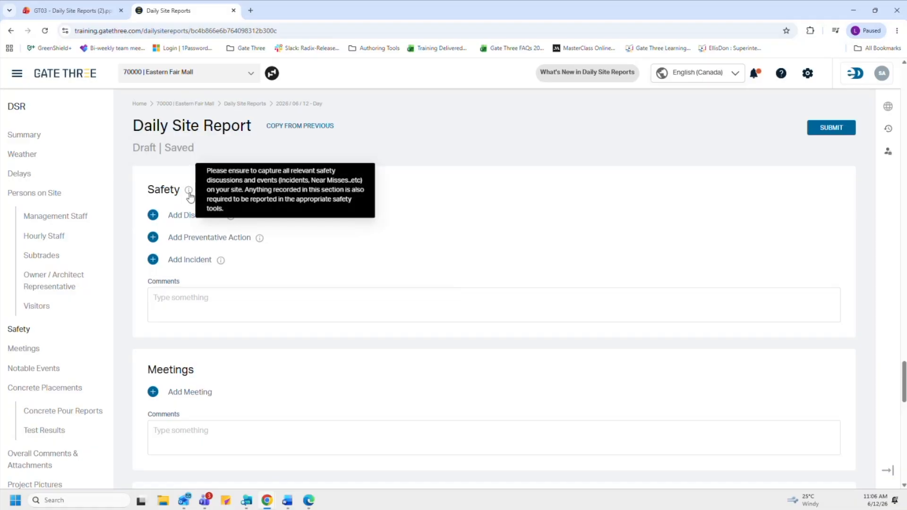
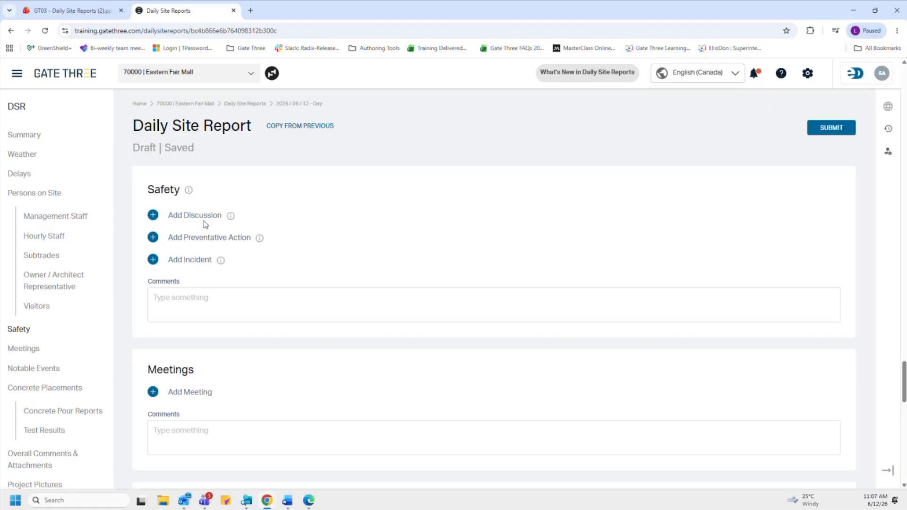
Step: Add Discussion 1 with the notes on PPE compliance, stairwell debris and the re-tagged ladder
mouse_move(231, 217)
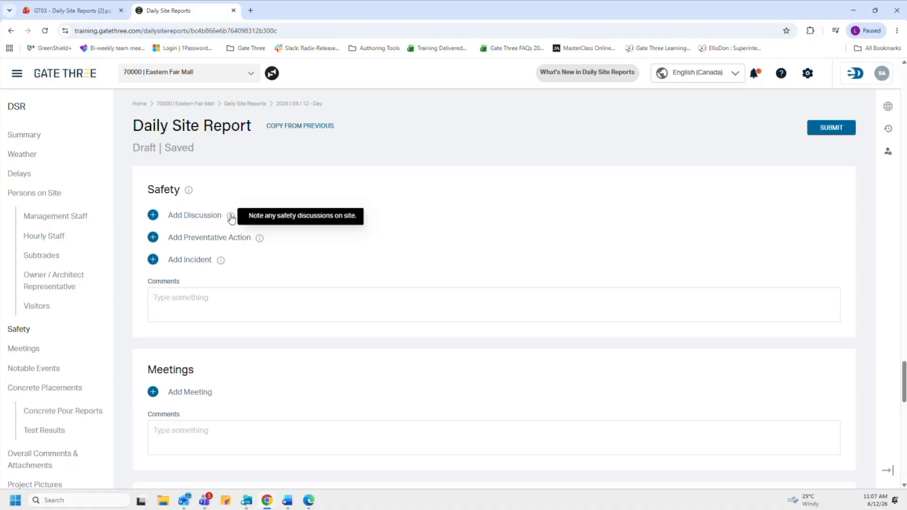
click(154, 216)
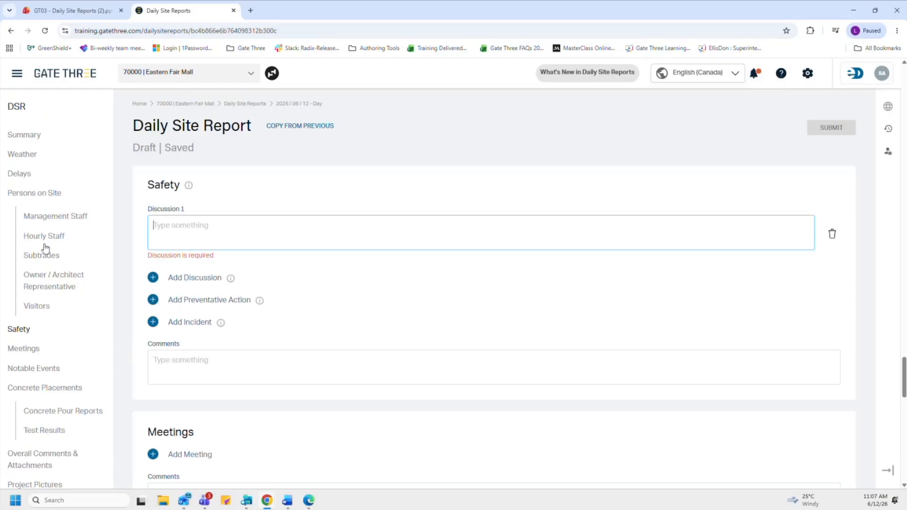
key(alt+Tab)
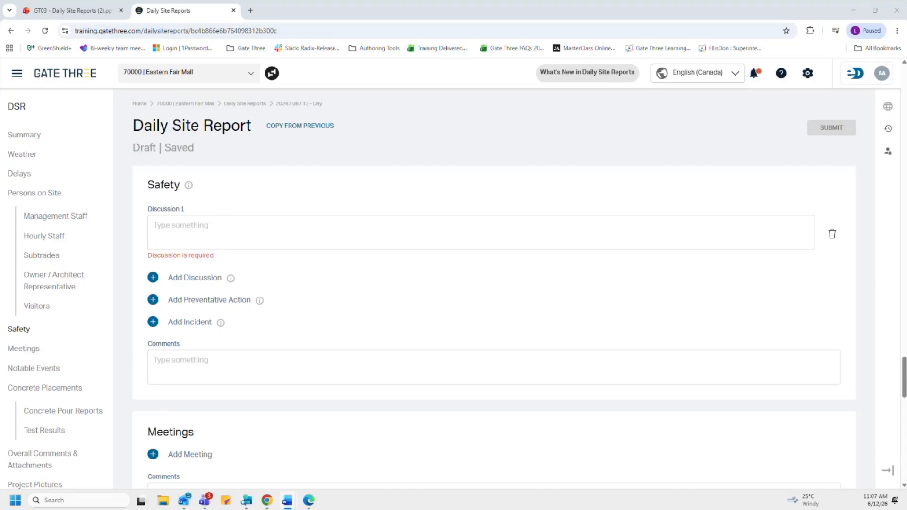
click(230, 225)
text(All workers were wearing required PPE. Housekeeping maintained in work zones except for minor debris near the east stairwell—cleaned by 3:15 PM. Ladder usage inspected; one extension ladder re-tagged due to damaged foot.)
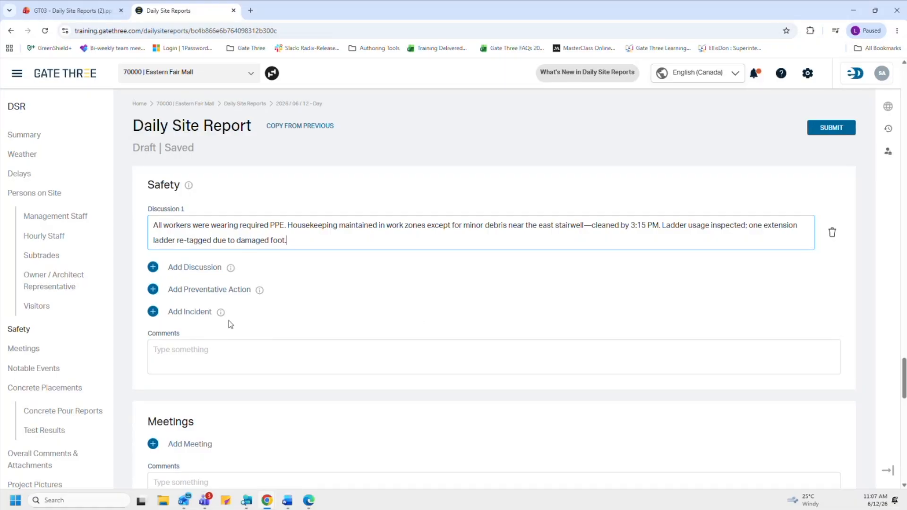
Step: Add an empty Preventative Action entry and then delete it
mouse_move(260, 294)
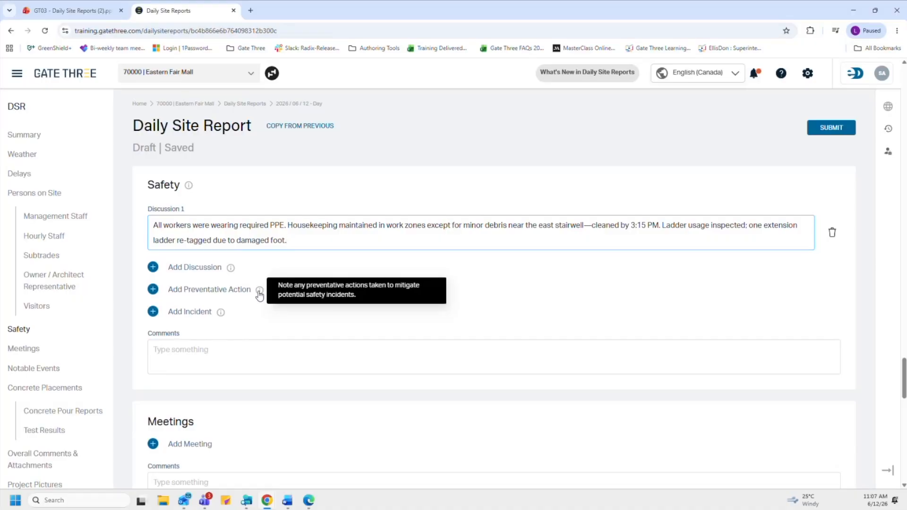
click(154, 291)
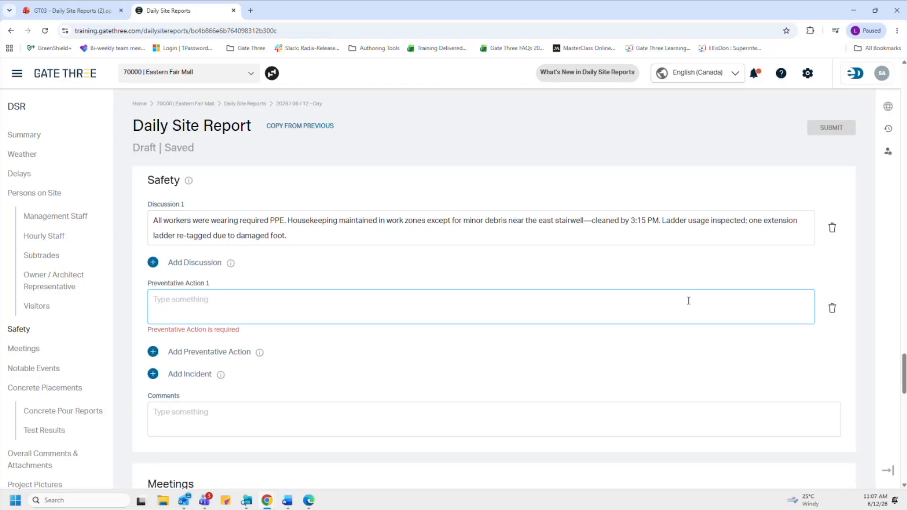
click(832, 307)
click(359, 347)
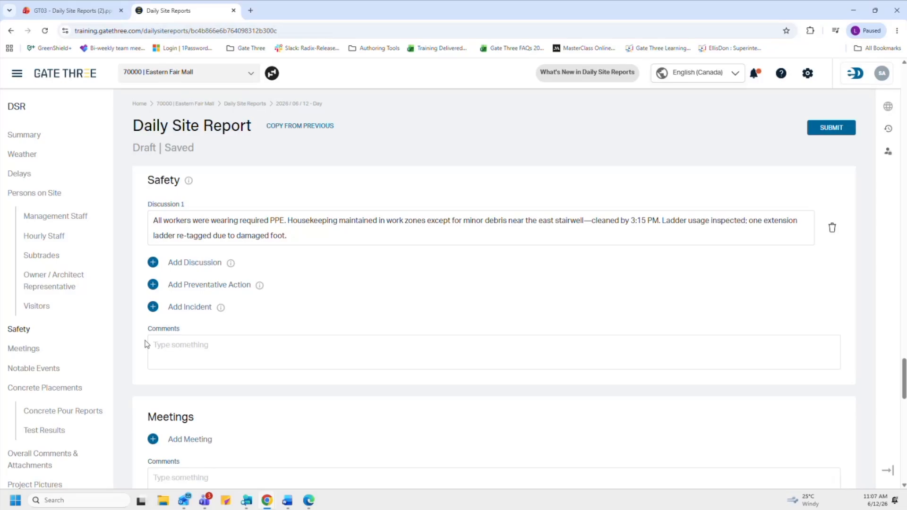
mouse_move(221, 311)
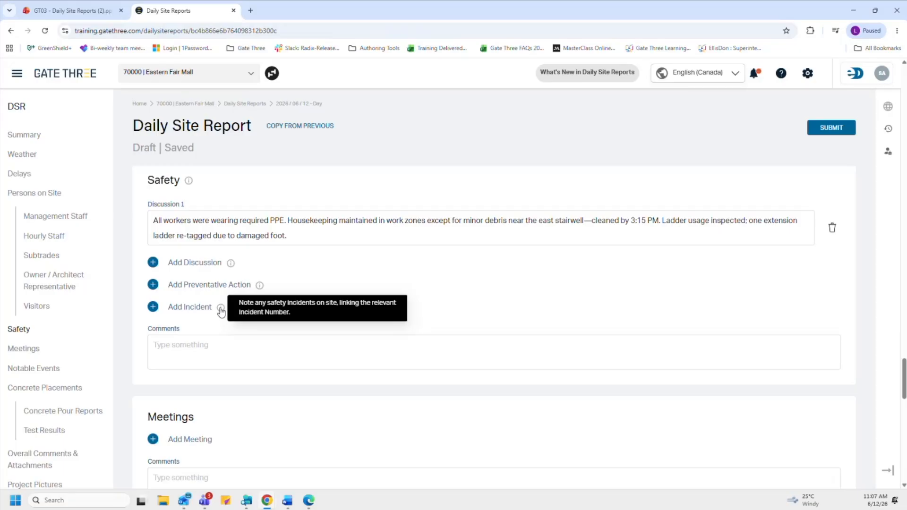
Step: Add a safety incident titled 'Fall Injury' with incident number 5142
click(153, 308)
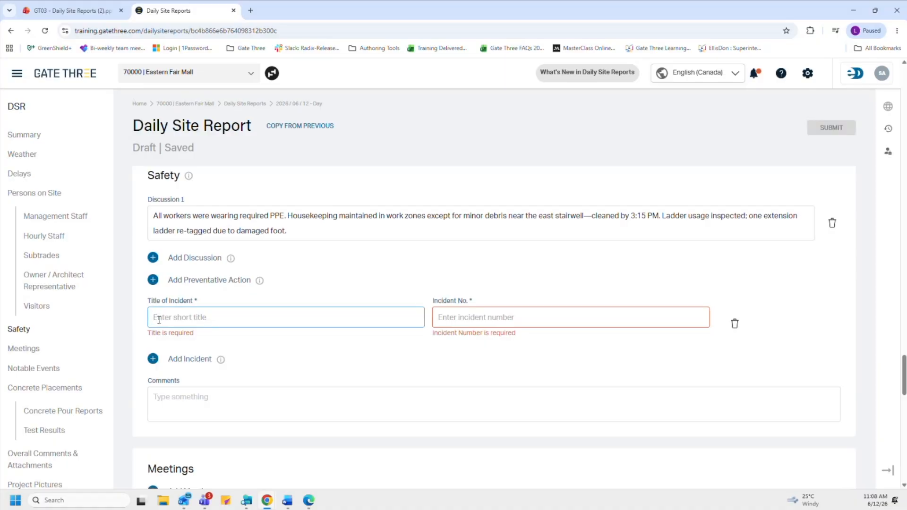
text(Fall Injury)
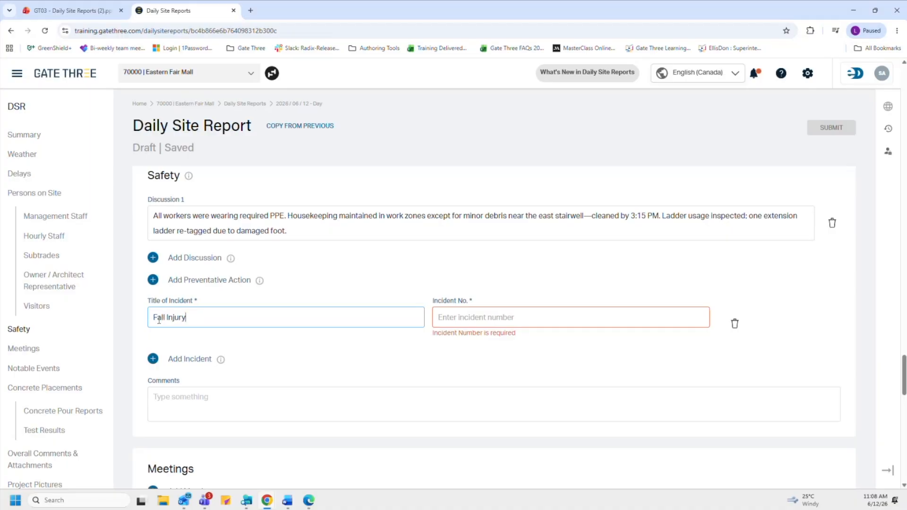
key(Tab)
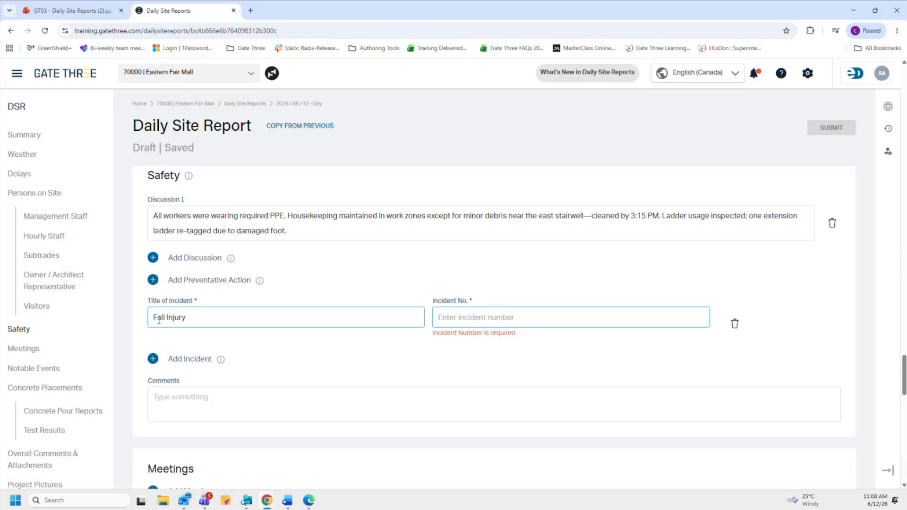
text(5142)
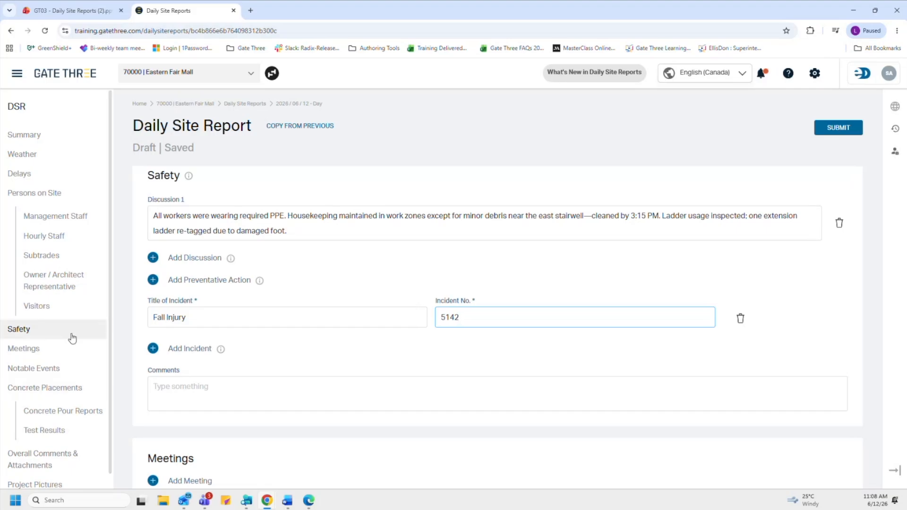
Step: Add a 'Coordination Meeting' under Meetings with reference number 173-1
click(24, 348)
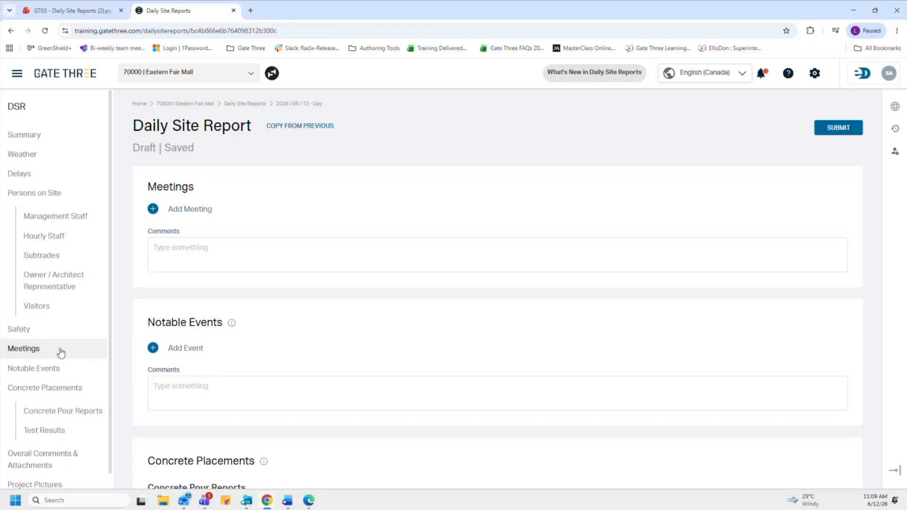
click(153, 210)
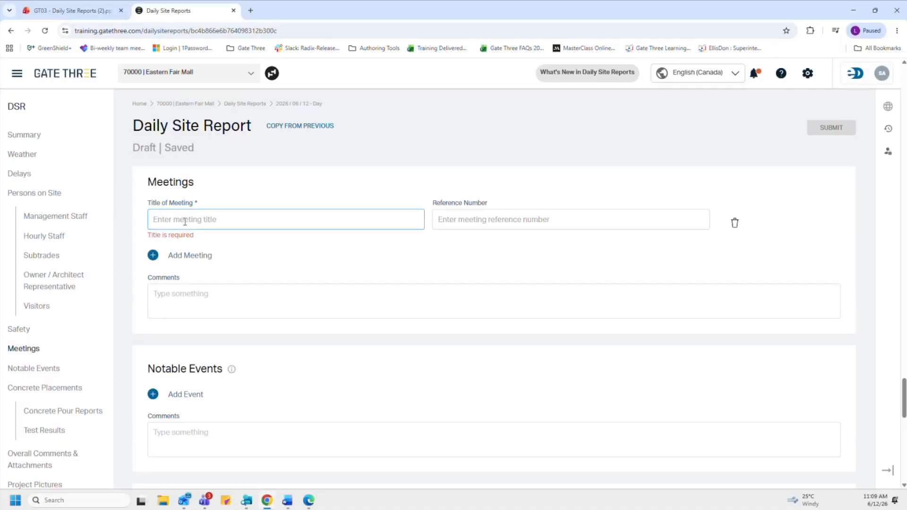
text(Co)
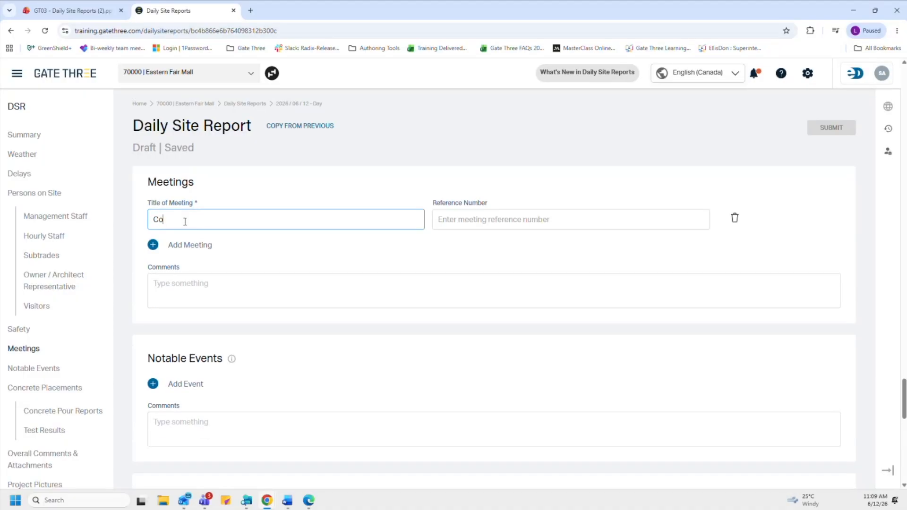
text(ordination Meeting)
key(Tab)
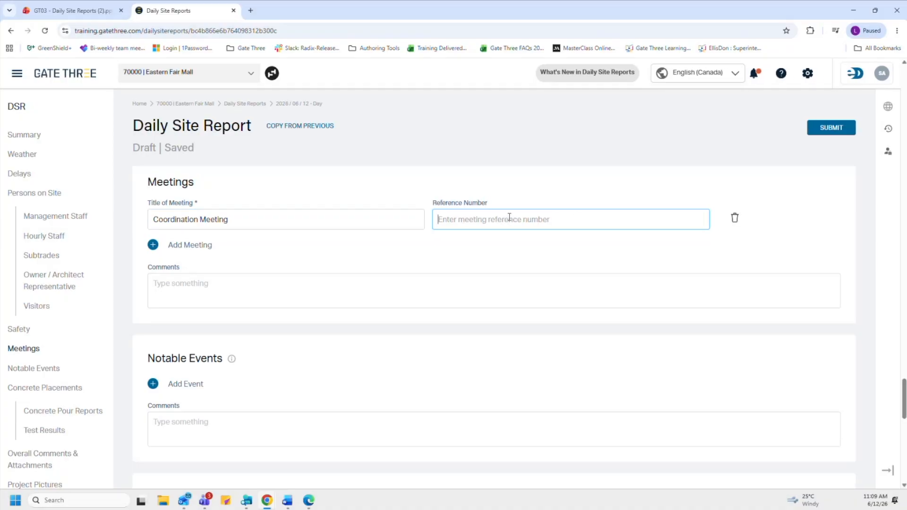
text(173-1)
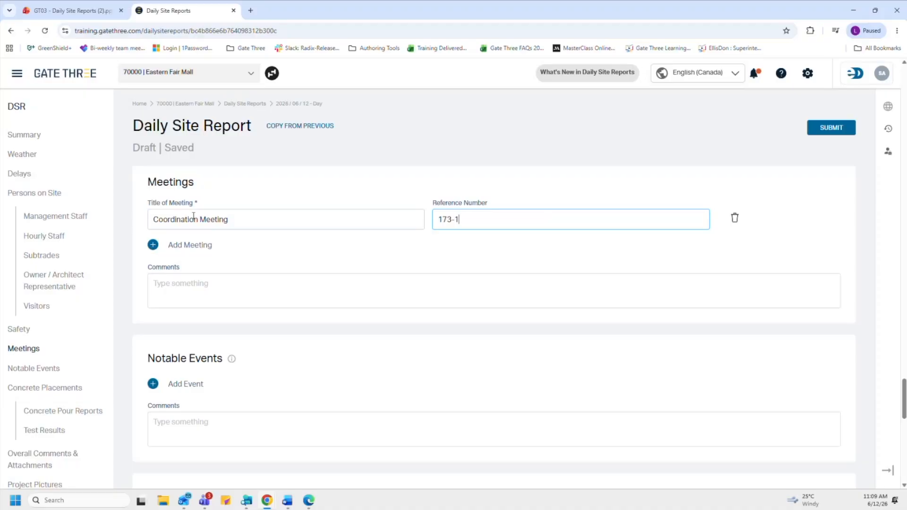
Step: Post the meeting notes on Level 2 rough-in, material staging and quality review as a comment
click(298, 279)
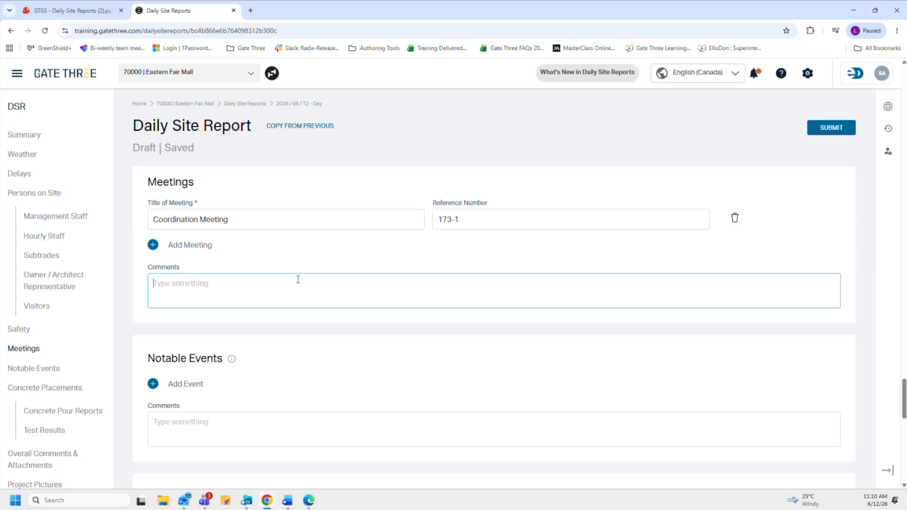
key(alt+Tab)
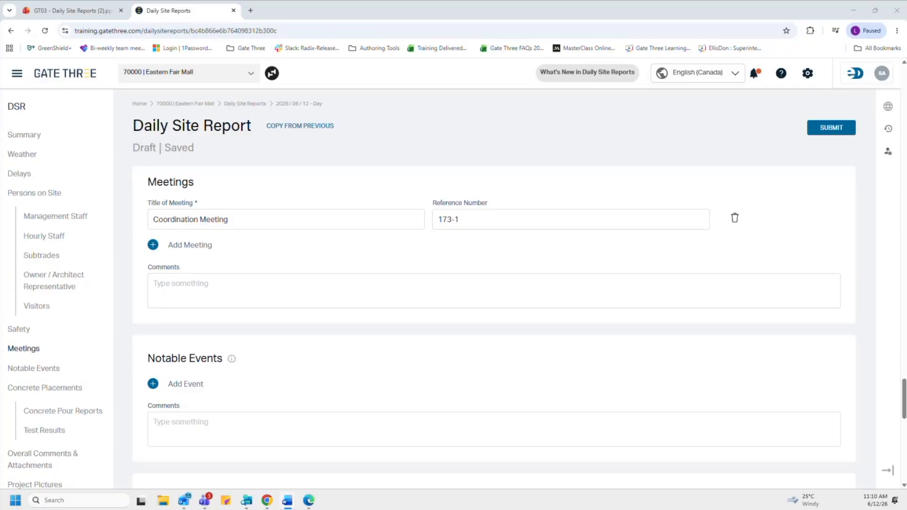
key(alt+Tab)
text(Topics Discussed: Level 2 Mechanical Rough-In: Mechanical crew to complete ductwork drops by Thursday. Electrician to follow with conduit routing. Material Staging: Need to keep the loading dock clear for tomorrow’s drywall delivery. Quality Review: Concrete slab pour from Tuesday passed inspection; minor patching required near gridline D. ThermoFlow to issue revised shop drawings (due tomorrow). BrightLine to relocate temporary lighting in corridor C by 2 PM.)
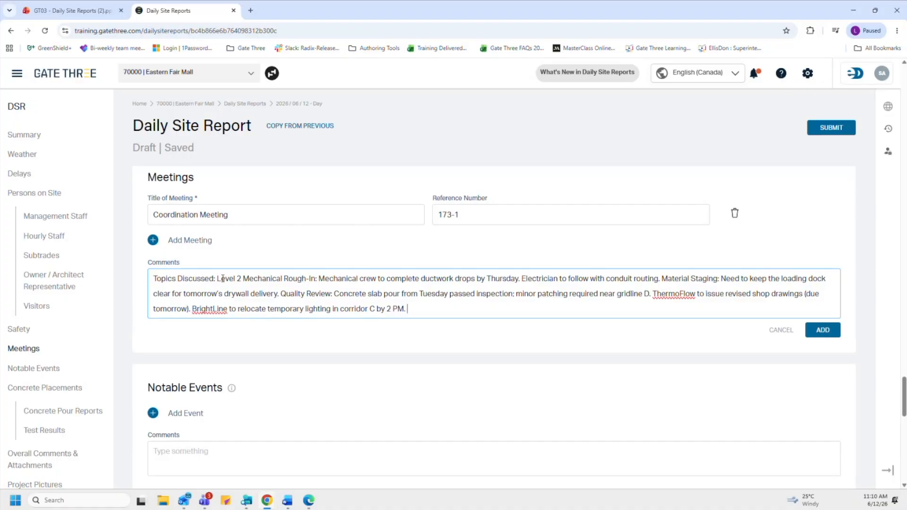
click(824, 334)
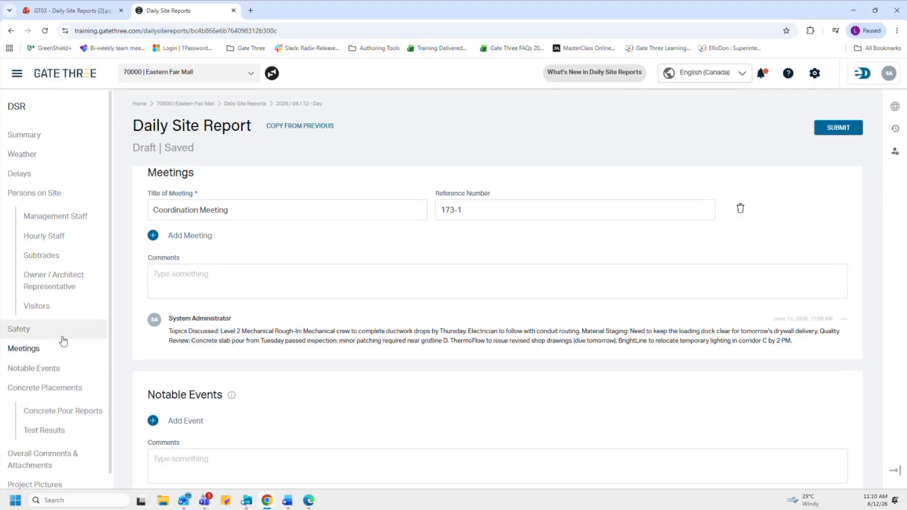
Step: Add a 'Power Outage' notable event described as a 2–3pm outage that delayed deliveries
click(58, 370)
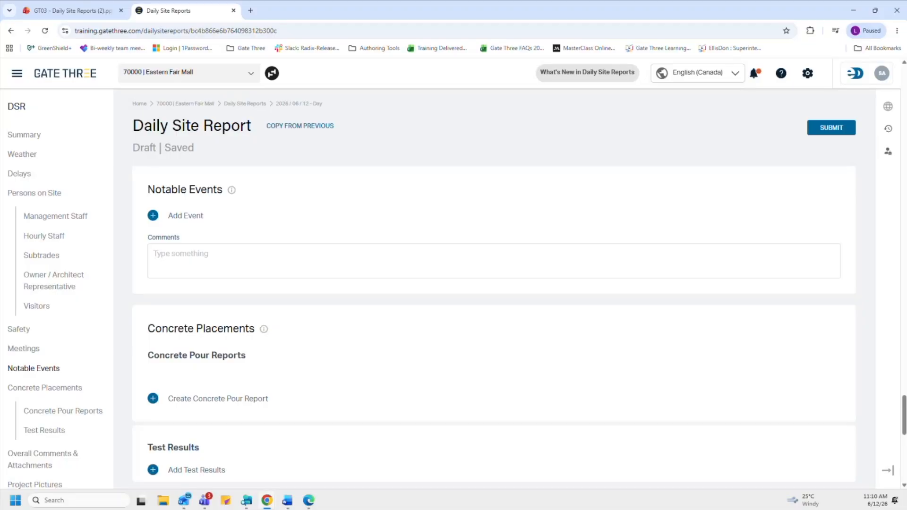
mouse_move(231, 193)
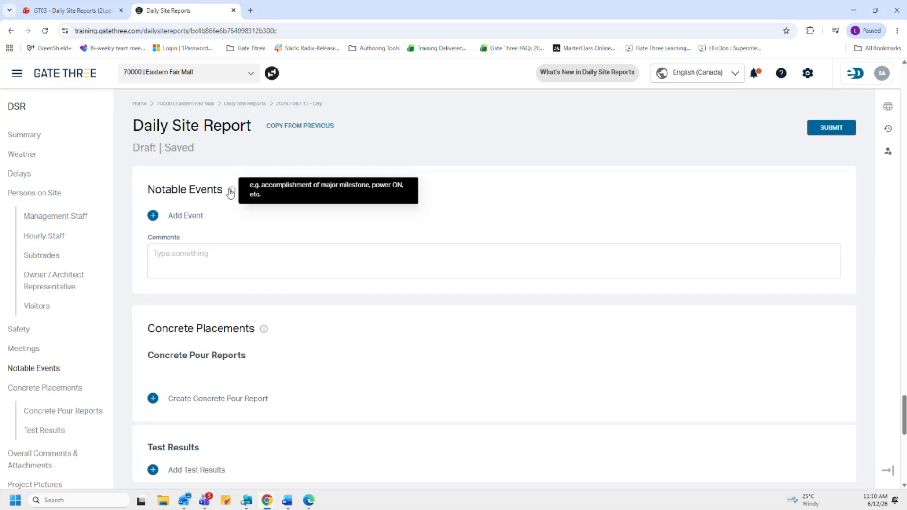
click(153, 216)
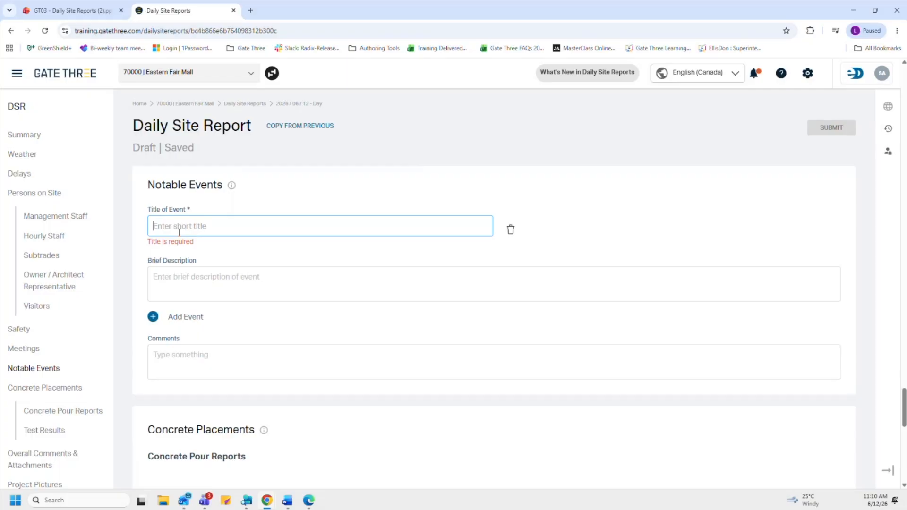
text(Power O)
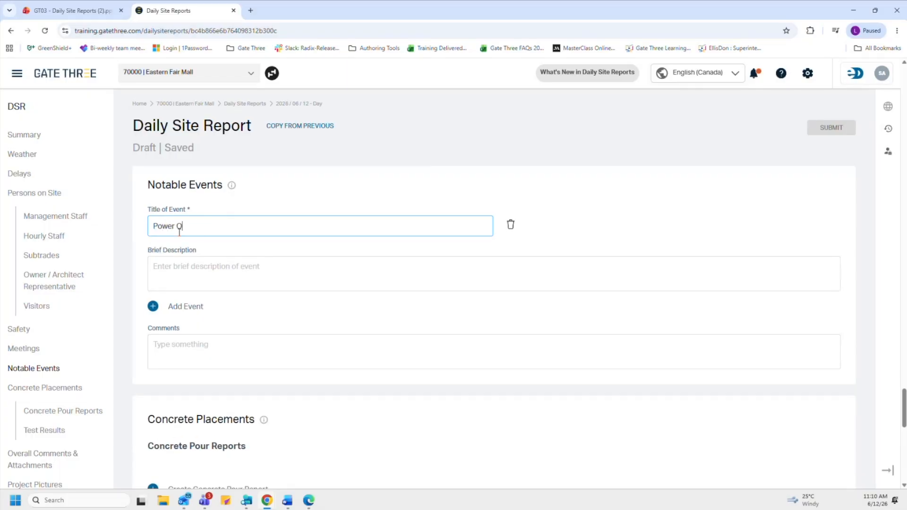
text(utage)
click(166, 282)
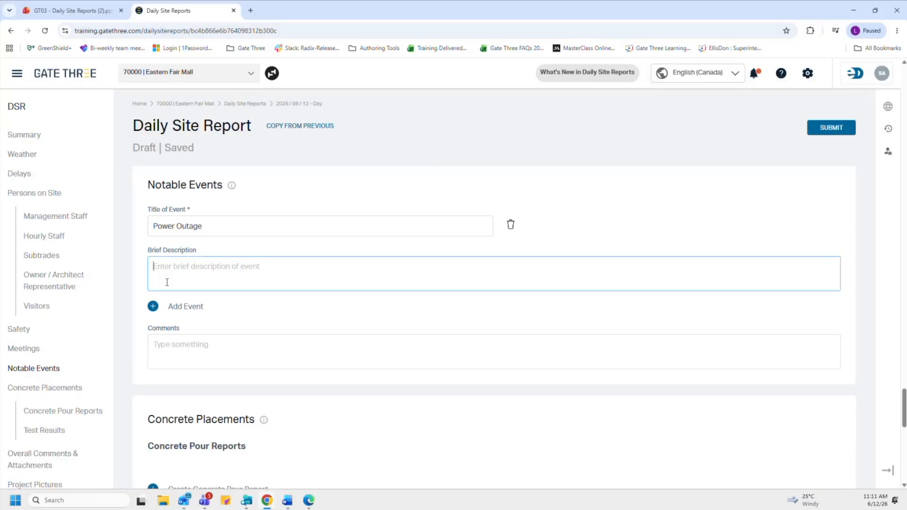
key(alt+Tab)
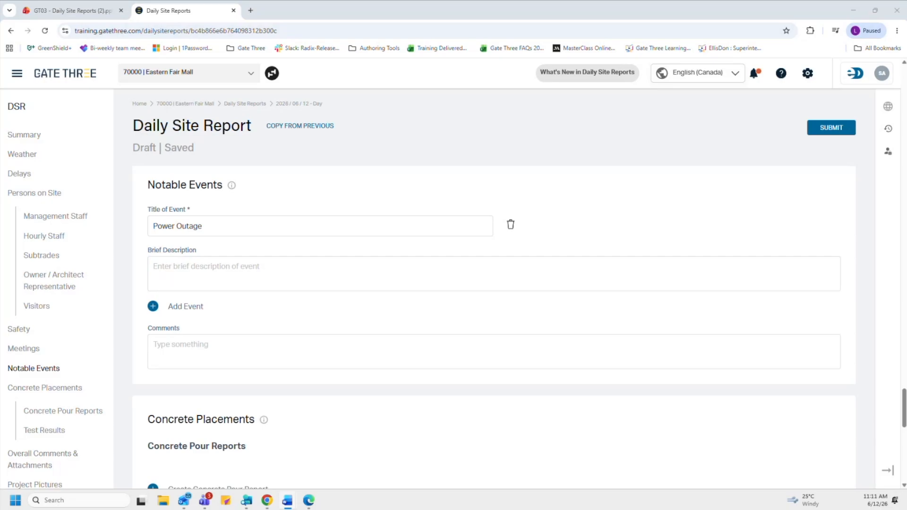
click(207, 278)
text(Power outage from 2-3pm. Power restored at 3pm, resulted in delayed deliveries.)
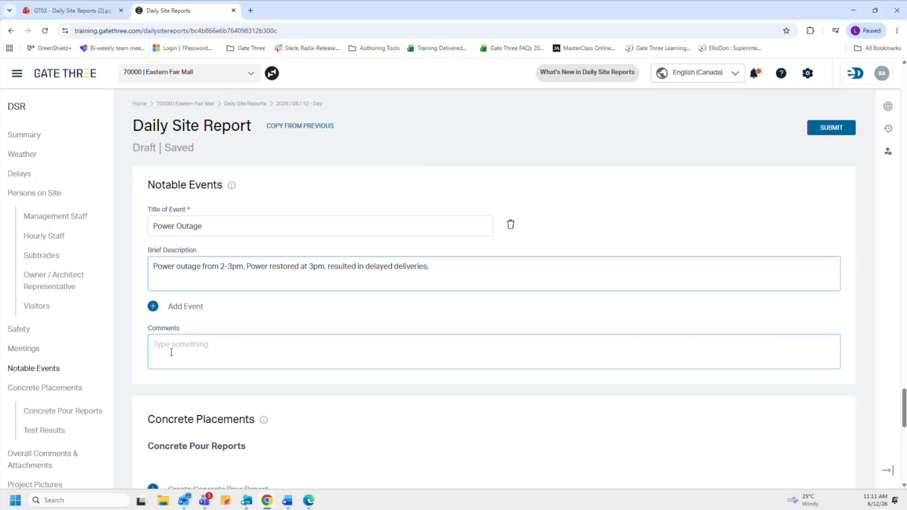
scroll(170, 354, down, 1)
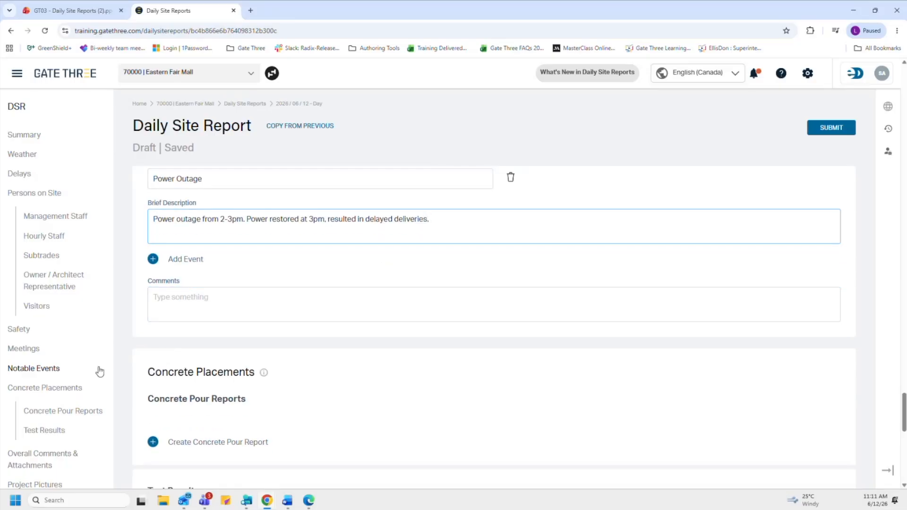
Step: Create concrete pour report CP-109 dated 2026/06/11 at Grid 4D- Classroom Wing Footings
click(61, 388)
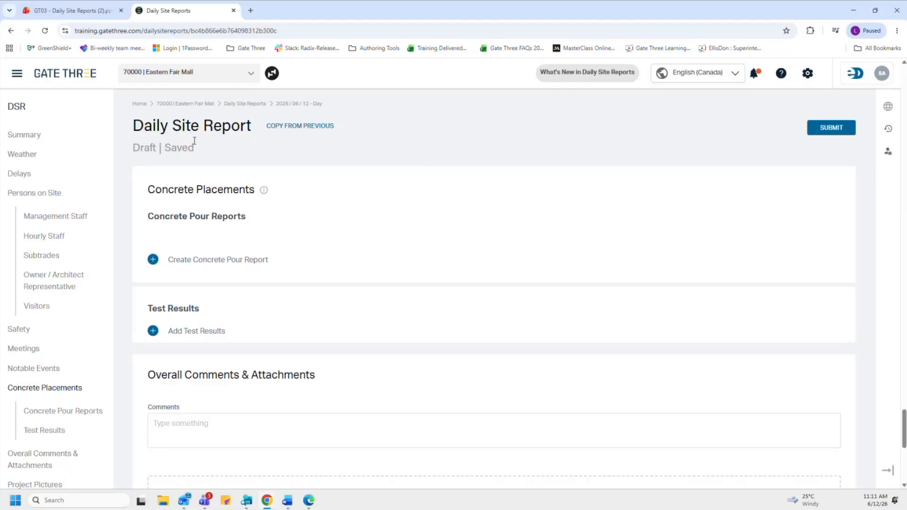
mouse_move(264, 192)
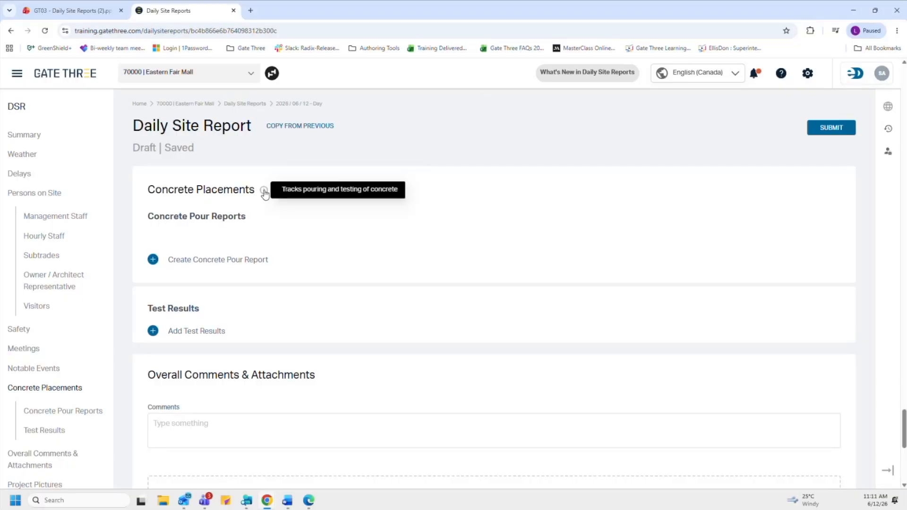
click(153, 260)
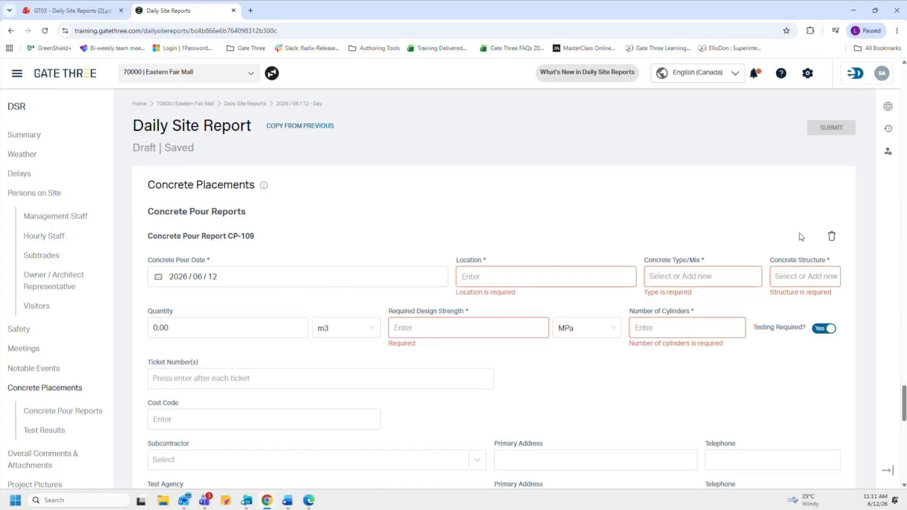
click(562, 277)
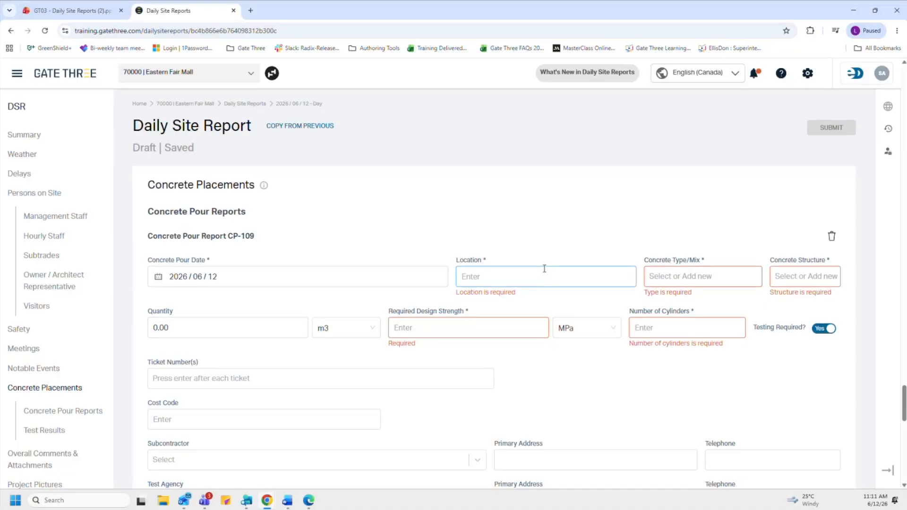
click(302, 255)
click(229, 284)
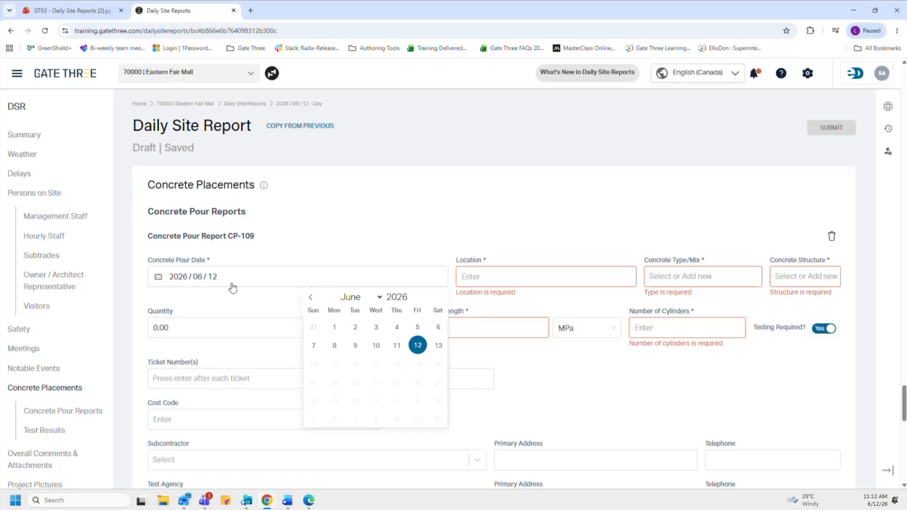
click(397, 346)
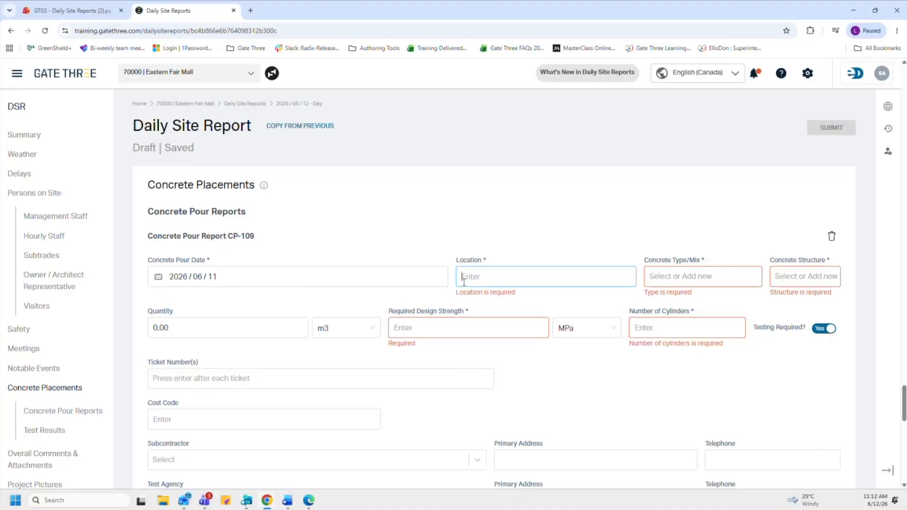
text(Grid 4D)
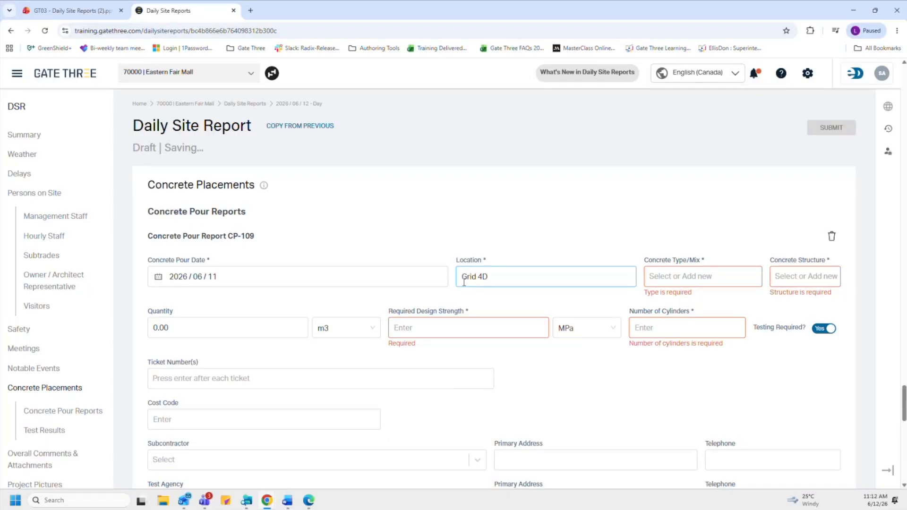
text(- Classroom Wing Footings)
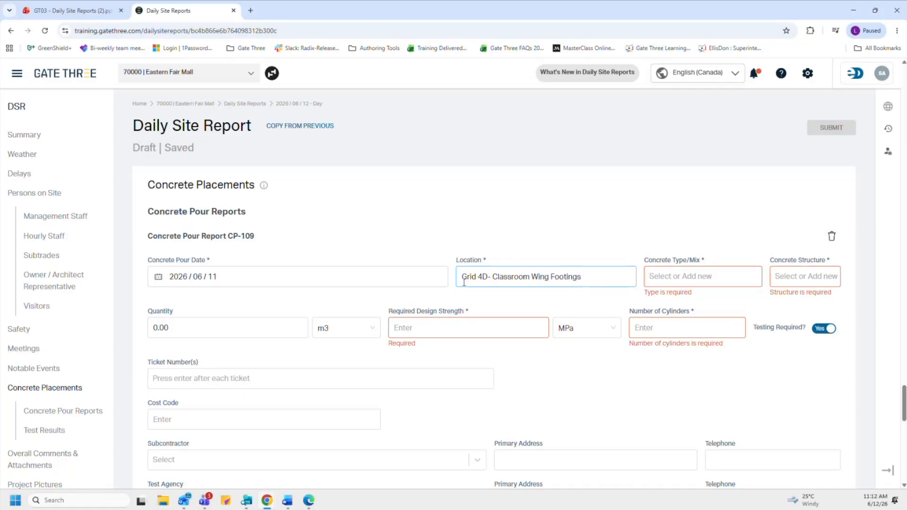
Step: Set the mix to High Performance Concrete and the structure to Floor Leveler, clearing the default quantity
click(731, 281)
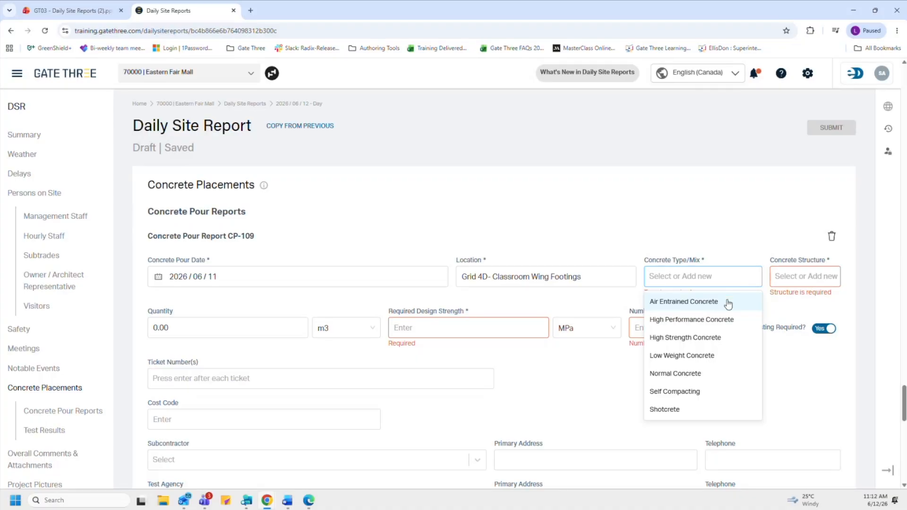
click(723, 319)
click(809, 283)
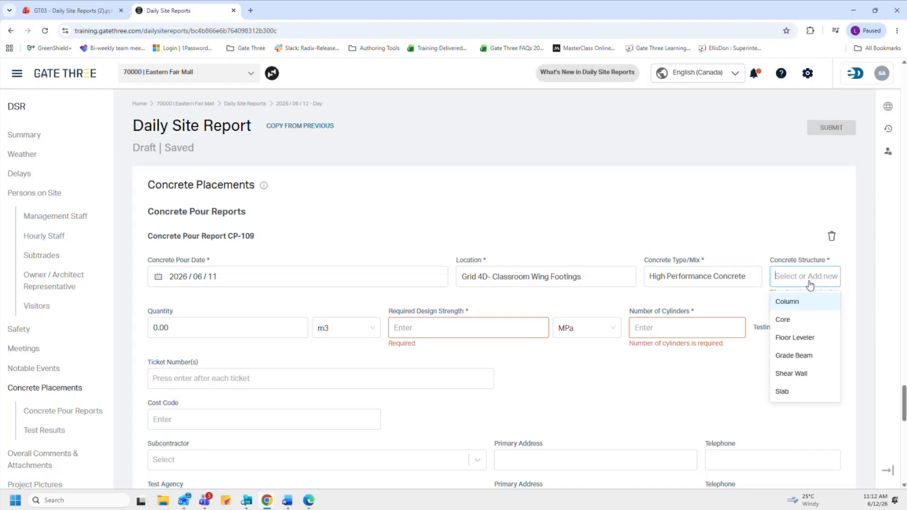
click(809, 338)
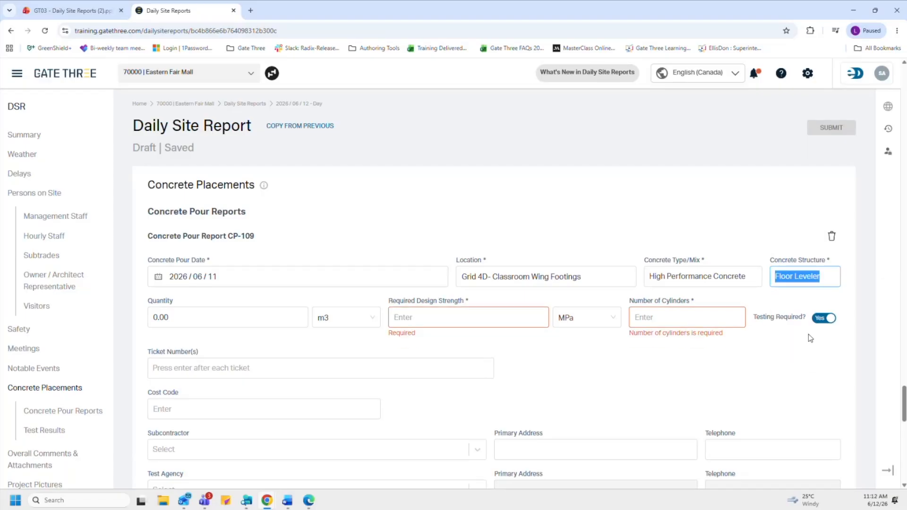
click(249, 316)
key(BackSpace)
key(BackSpace)
key(BackSpace)
key(BackSpace)
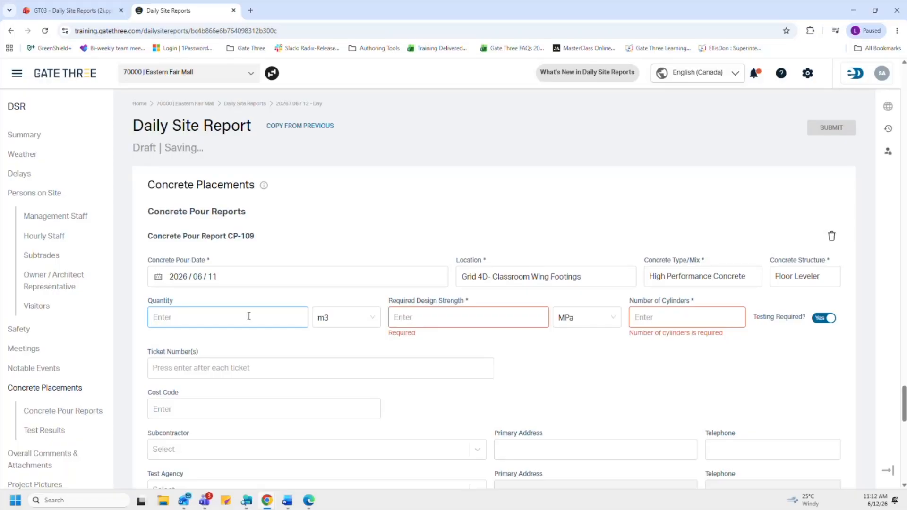
Step: Enter a pour quantity of 1850 m3
text(1850)
Step: Set the required design strength to 25 MPa and the number of cylinders to 4
click(465, 321)
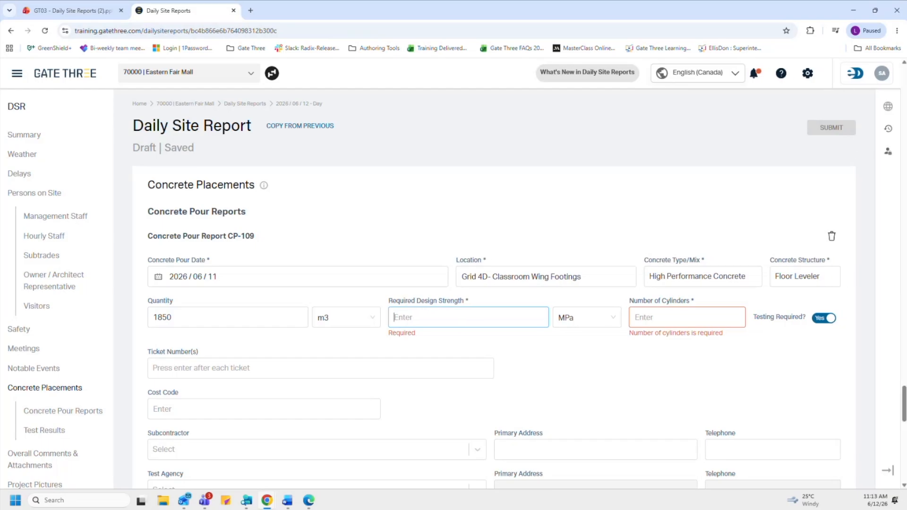
text(25)
click(675, 319)
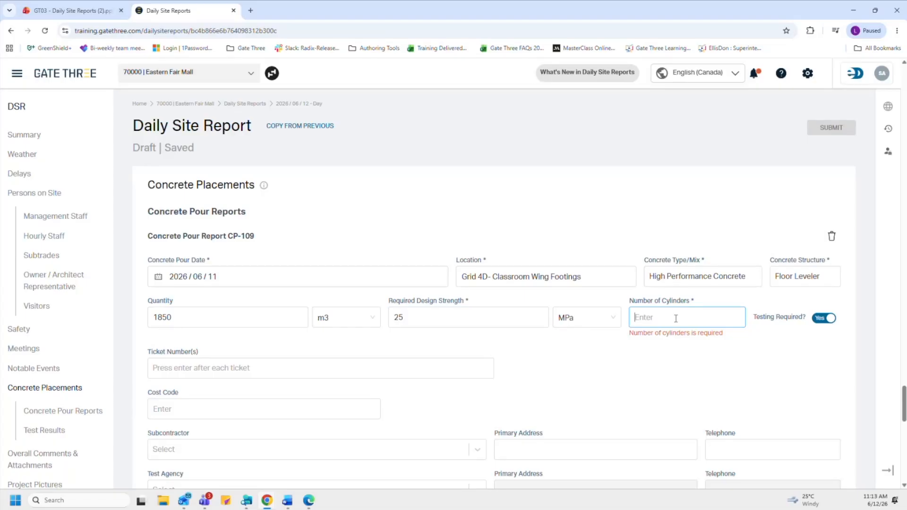
text(4)
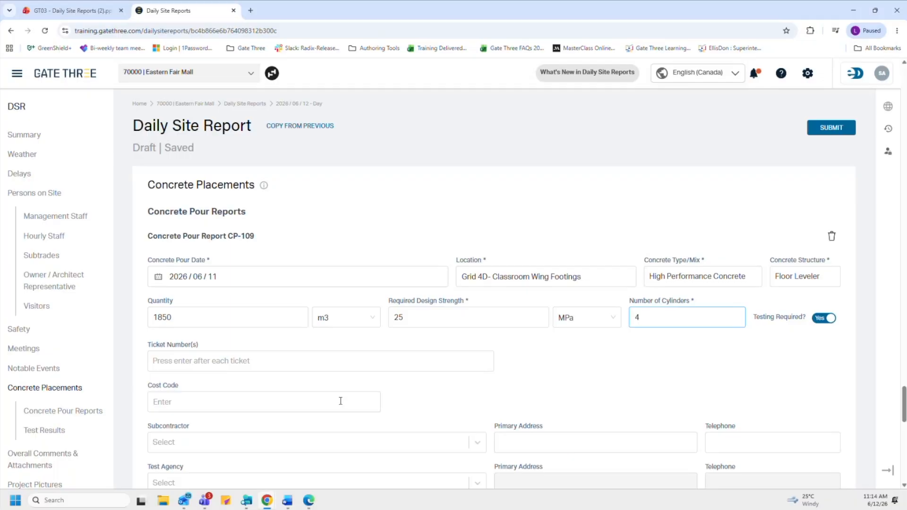
click(244, 369)
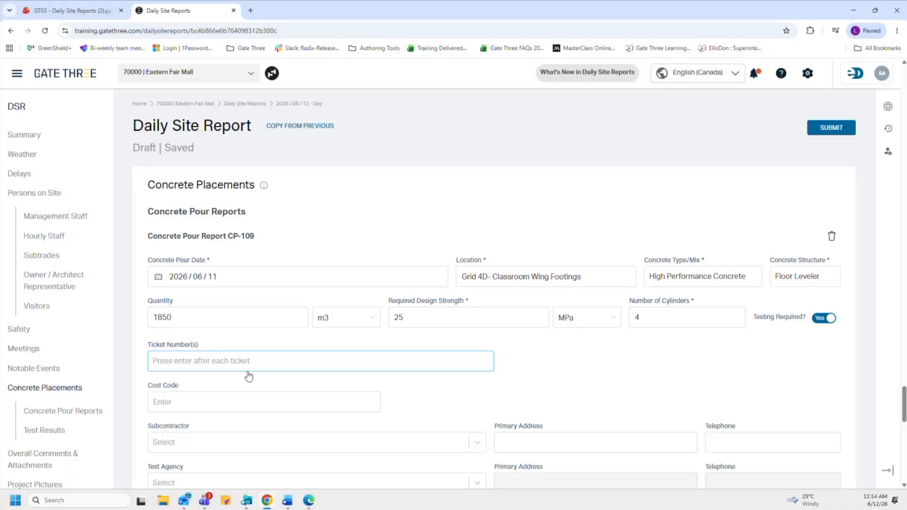
Step: Add ticket numbers 1520 and 8569 and enter cost code 03 00 00
text(1520)
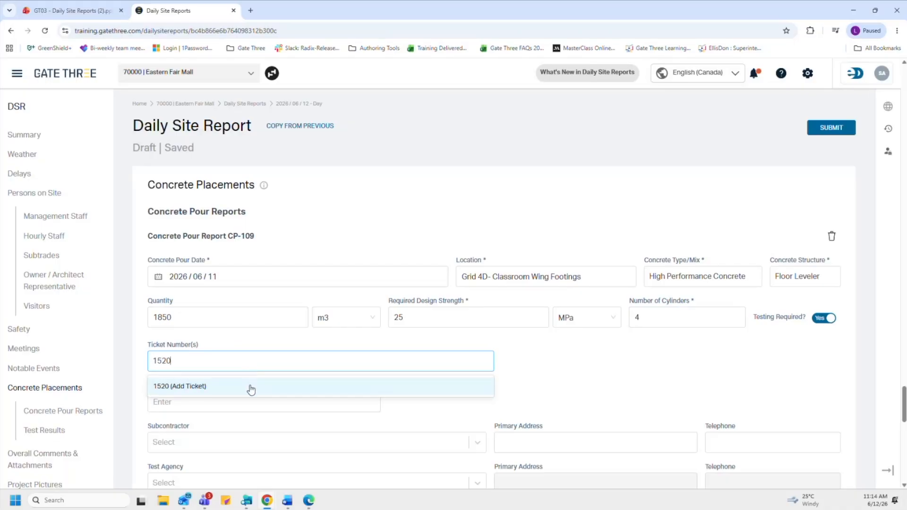
click(249, 388)
text(8569)
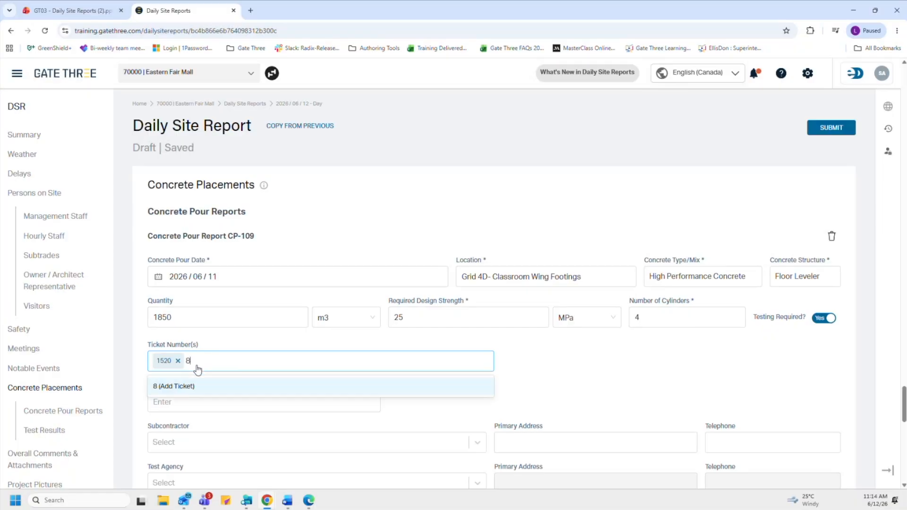
click(197, 390)
click(195, 400)
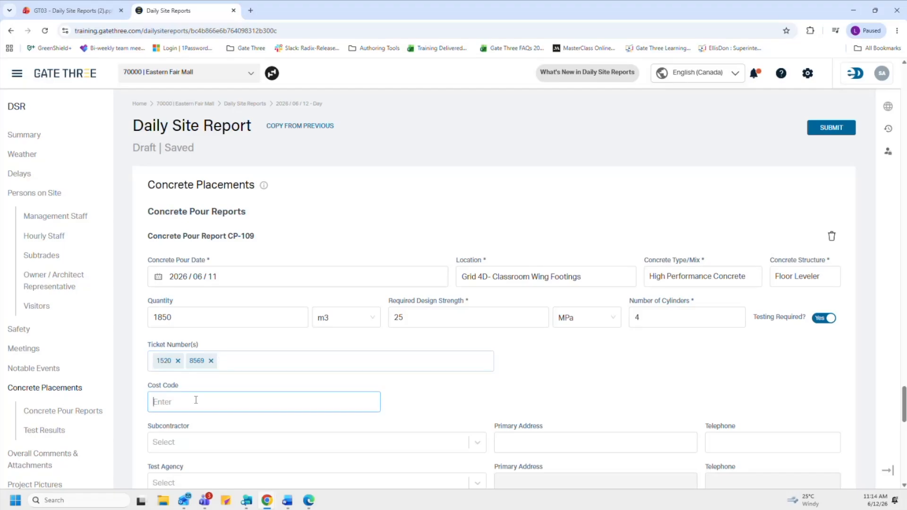
text(03 00 00)
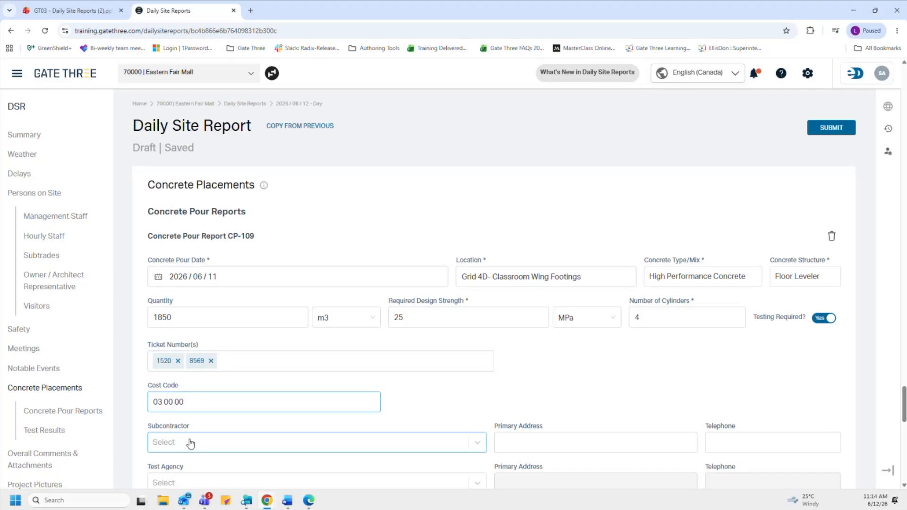
Step: Select Precisions Concrete Solutions as the subcontractor
scroll(191, 445, down, 2)
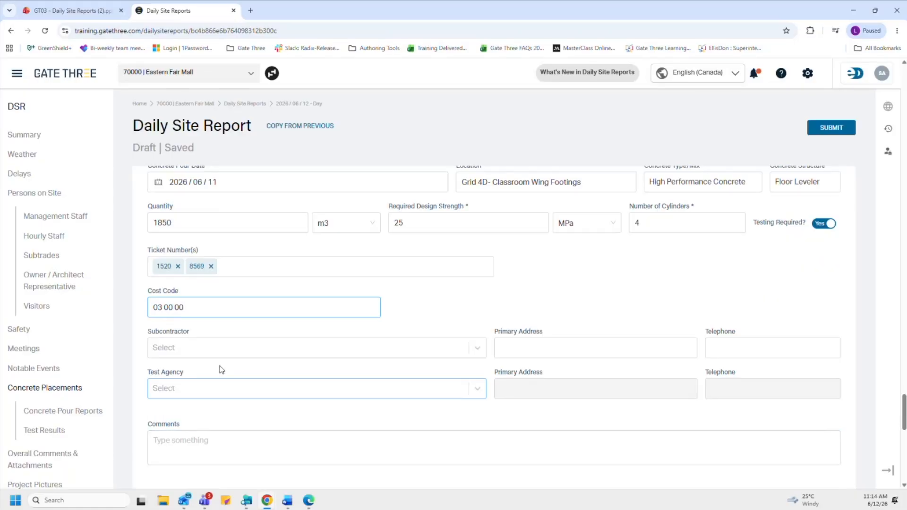
click(214, 352)
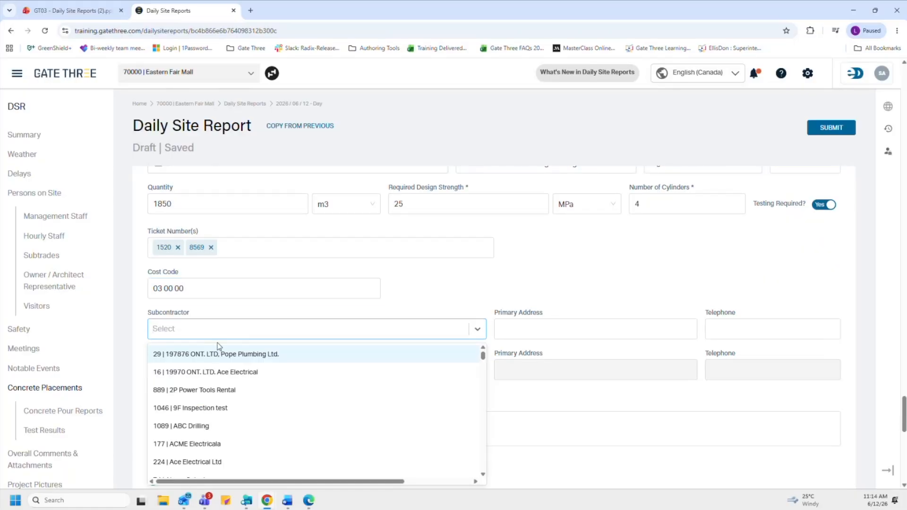
text(prevci)
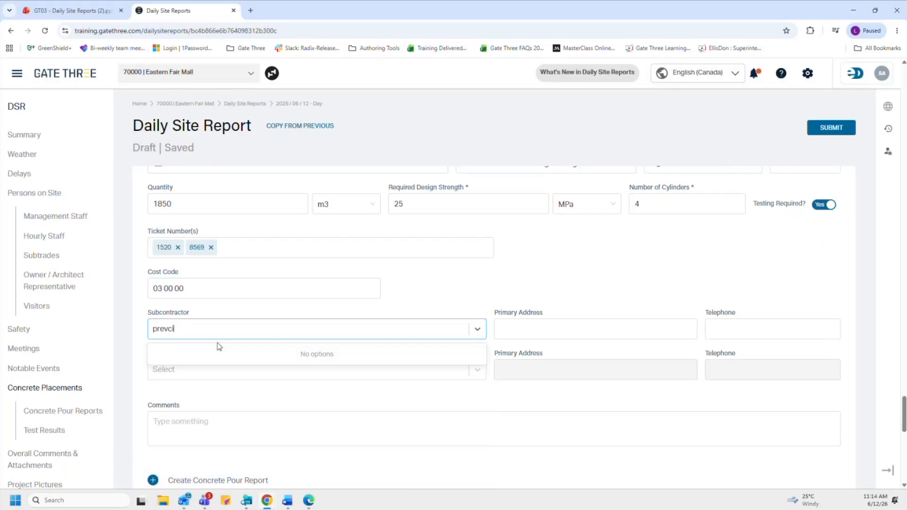
key(BackSpace)
key(BackSpace)
key(BackSpace)
text(c)
click(218, 357)
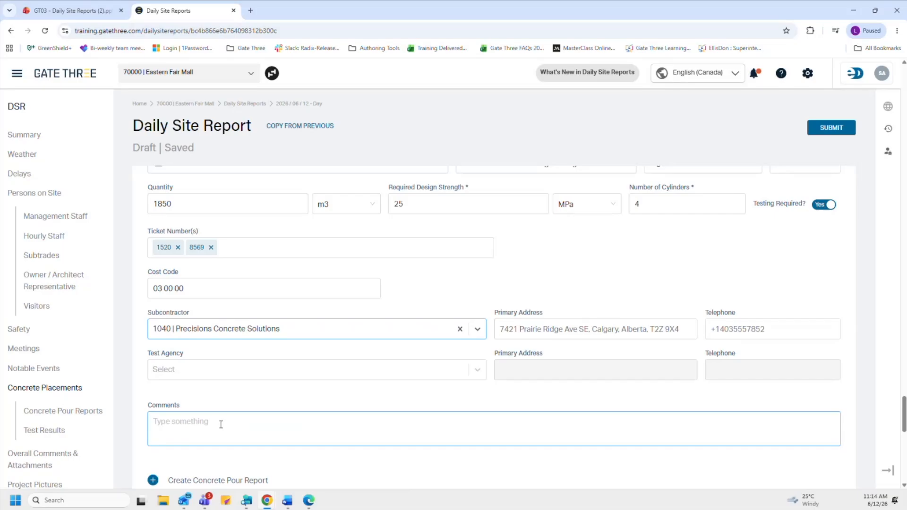
scroll(221, 424, down, 1)
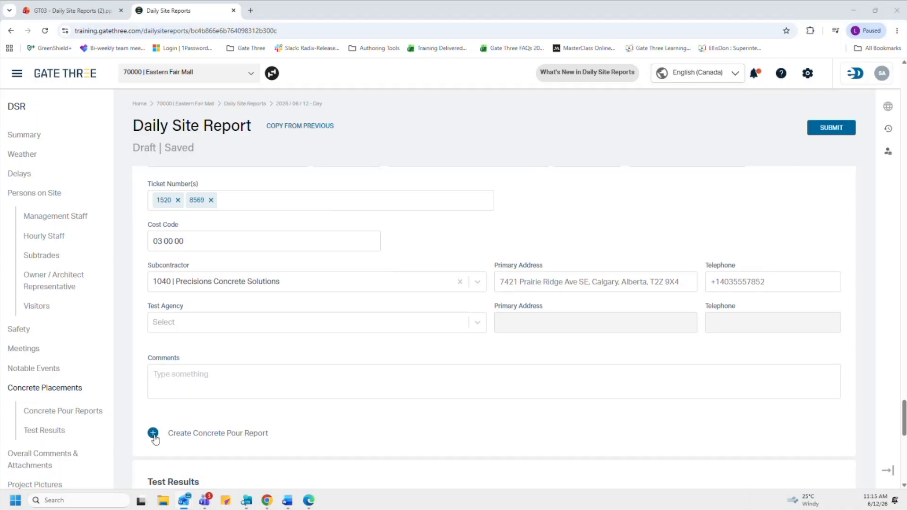
scroll(213, 430, down, 3)
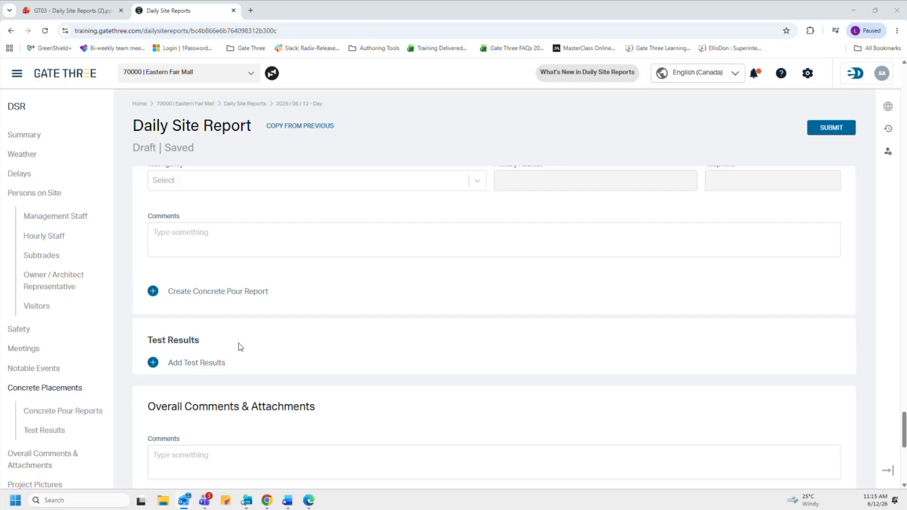
click(153, 363)
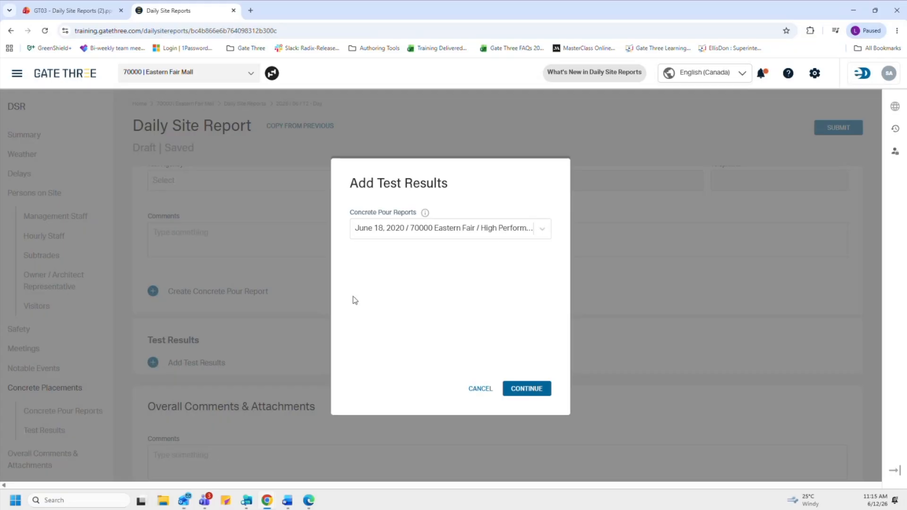
click(550, 231)
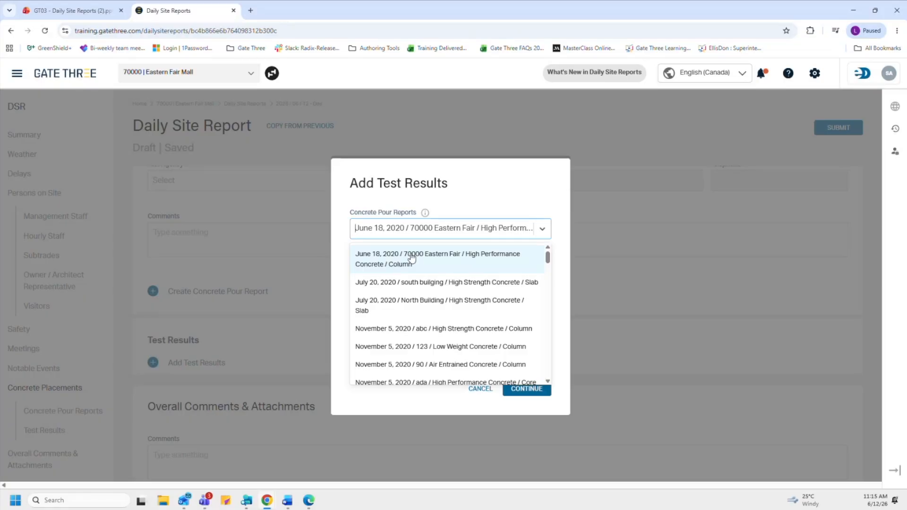
click(556, 274)
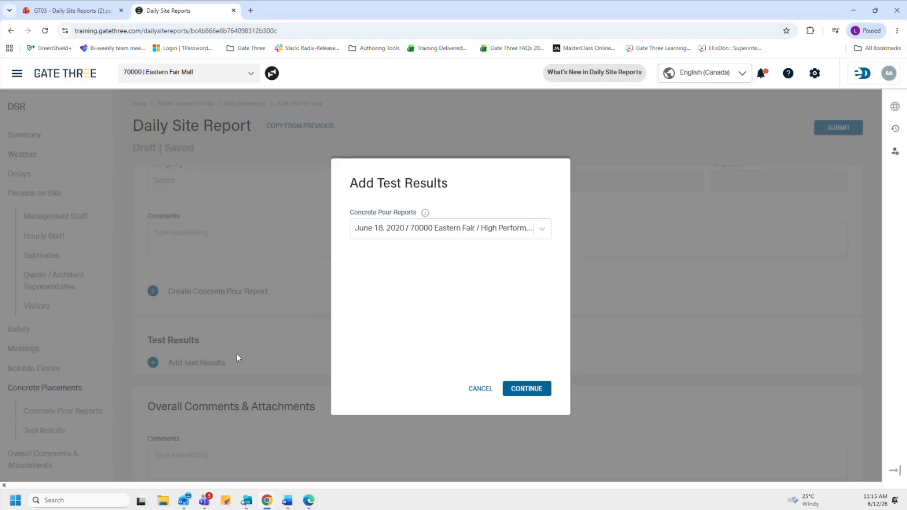
click(482, 390)
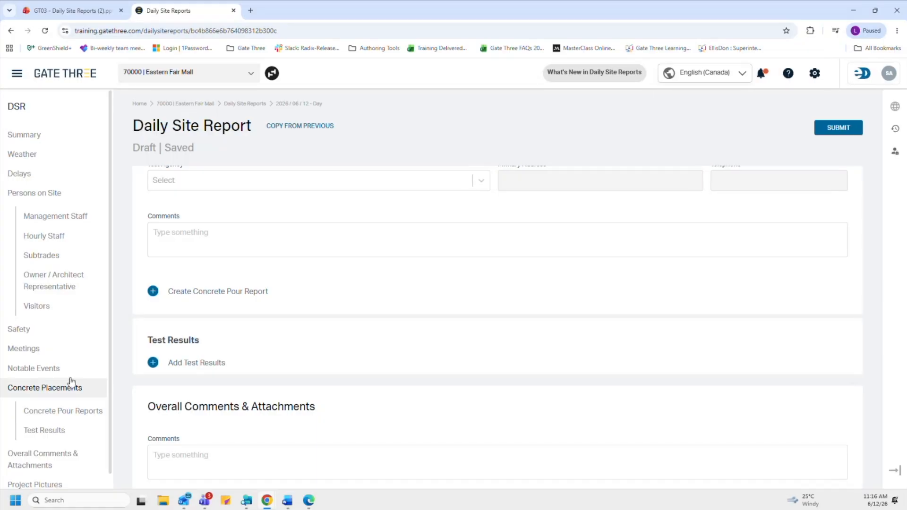
Step: Leave the overall comment blank and return to the report's Summary section
click(65, 457)
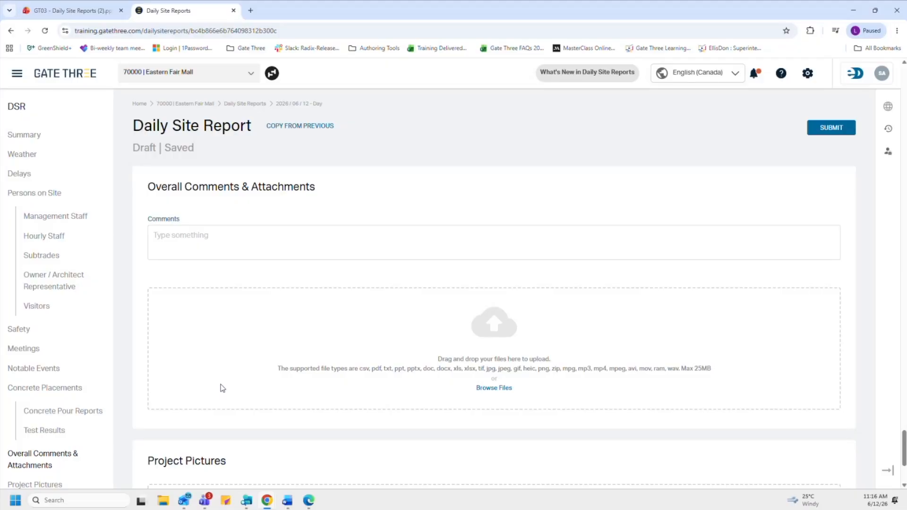
click(271, 242)
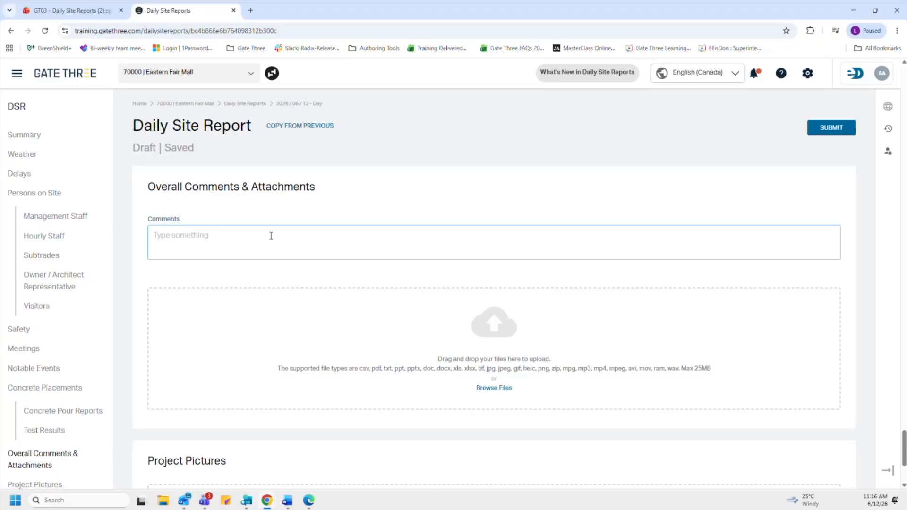
click(316, 323)
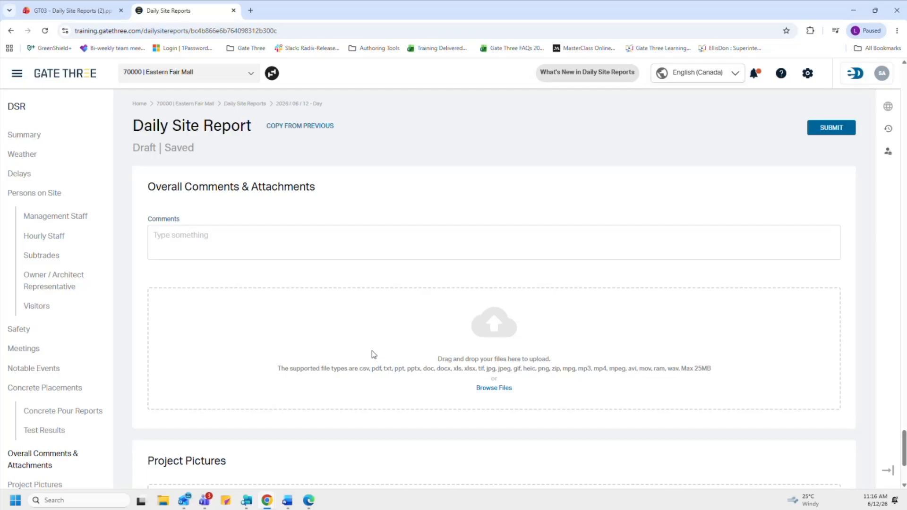
scroll(372, 355, down, 3)
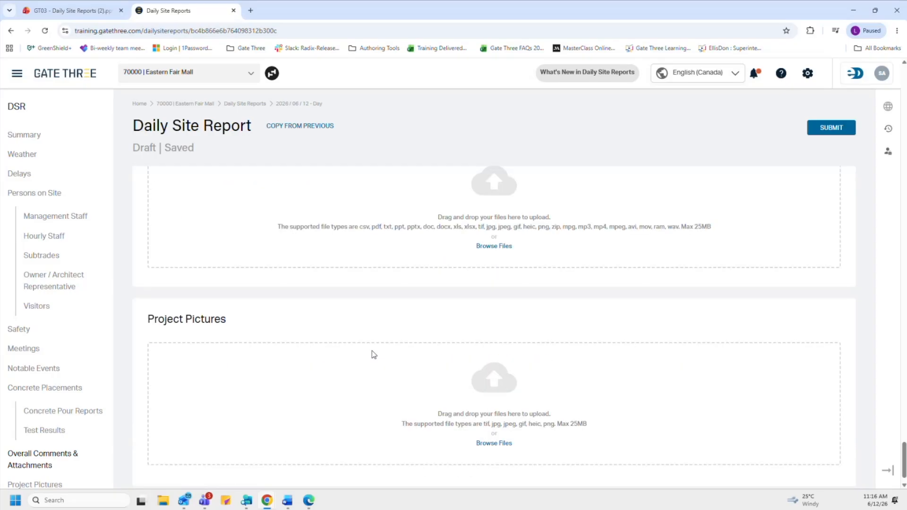
scroll(14, 432, down, 1)
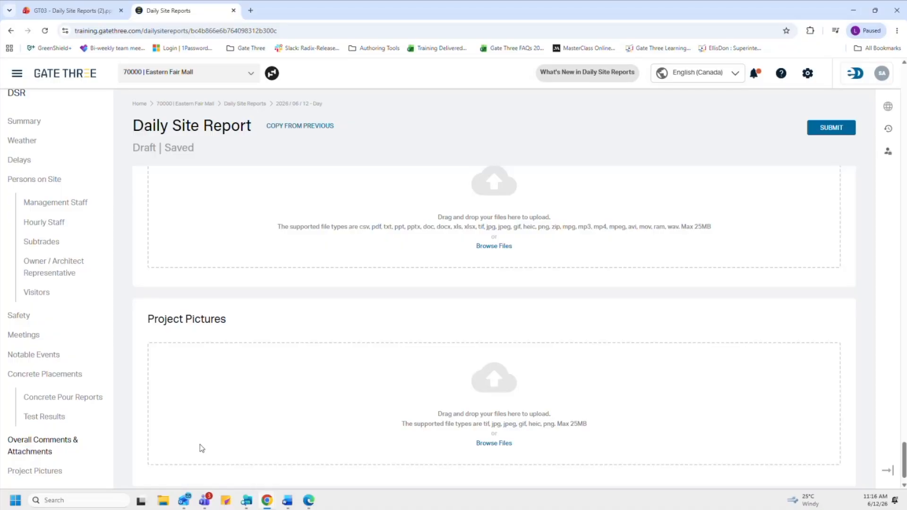
click(80, 120)
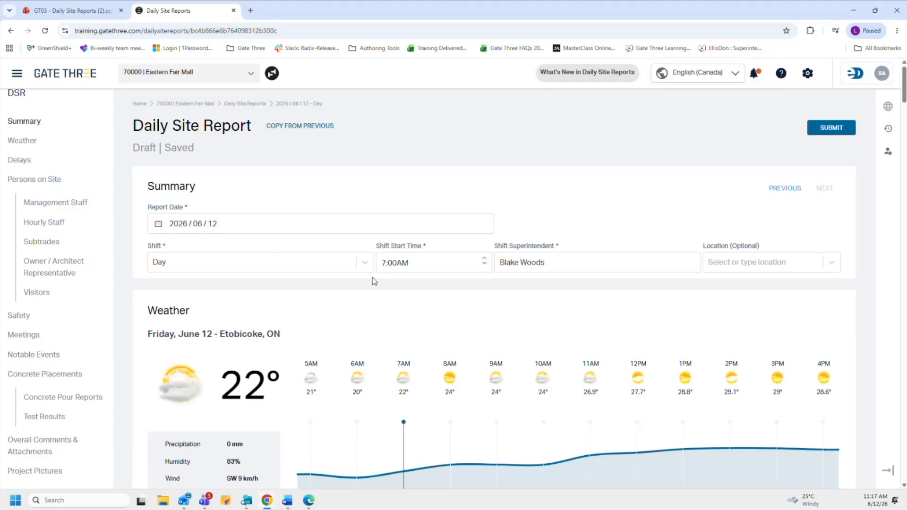
Step: Submit the 2026/06/12 daily site report and confirm with Yes
click(836, 131)
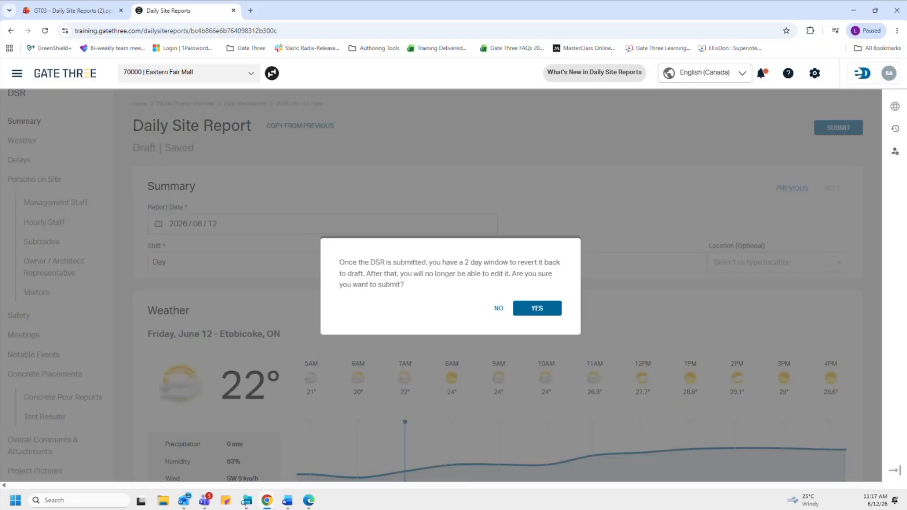
click(546, 315)
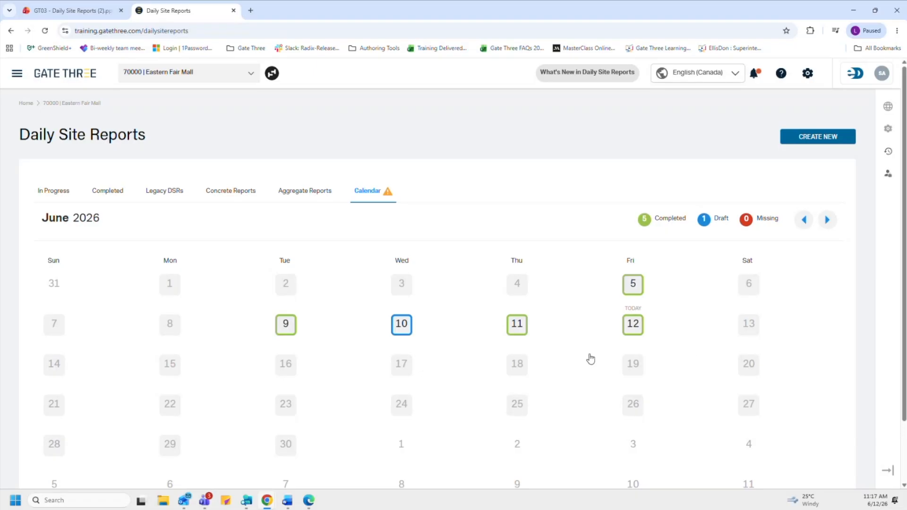
Step: Reopen the 2026/06/12 Day-shift report from the Completed list and calendar and verify it reads Completed
mouse_move(639, 369)
mouse_move(638, 328)
click(110, 192)
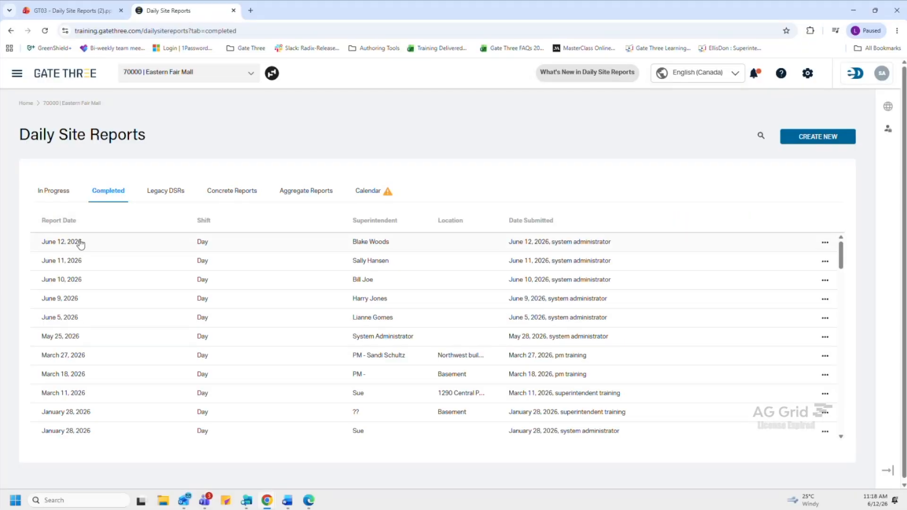
click(379, 194)
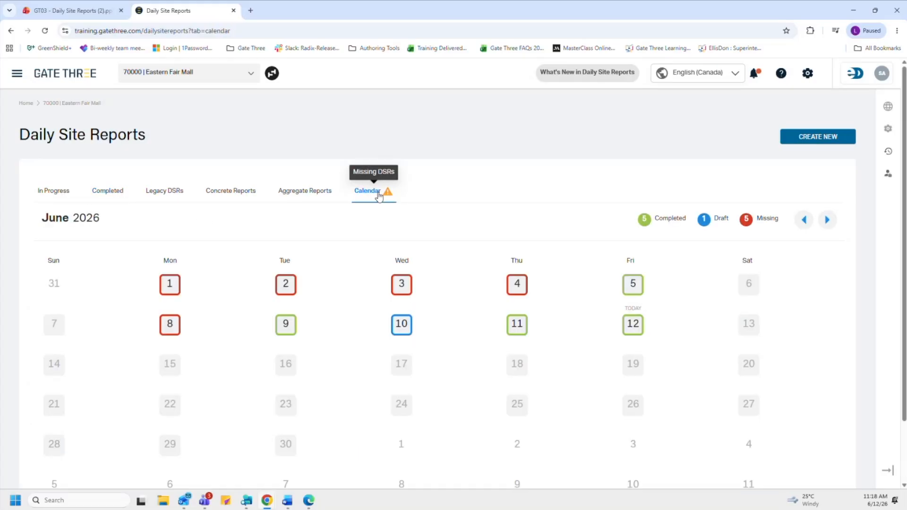
click(633, 322)
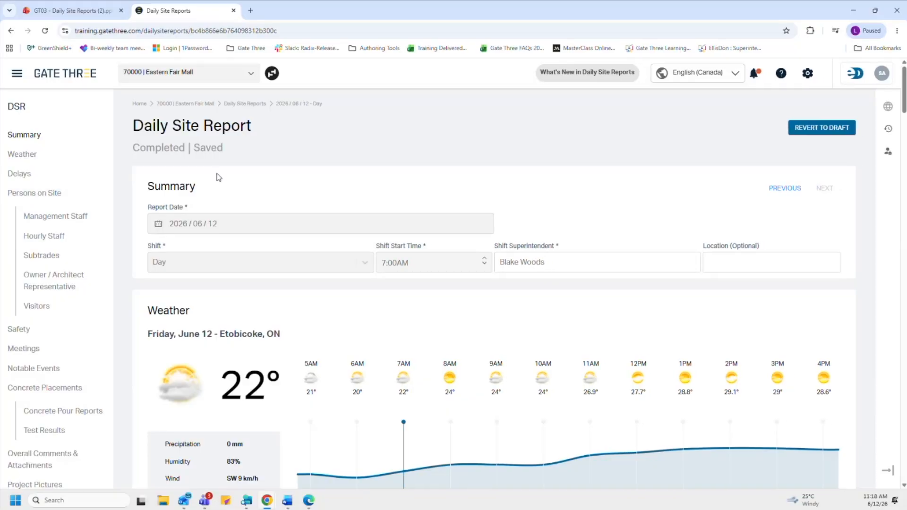
Step: Open concrete pour report CP-109 dated 2026/06/11 from the Concrete Reports list
click(263, 105)
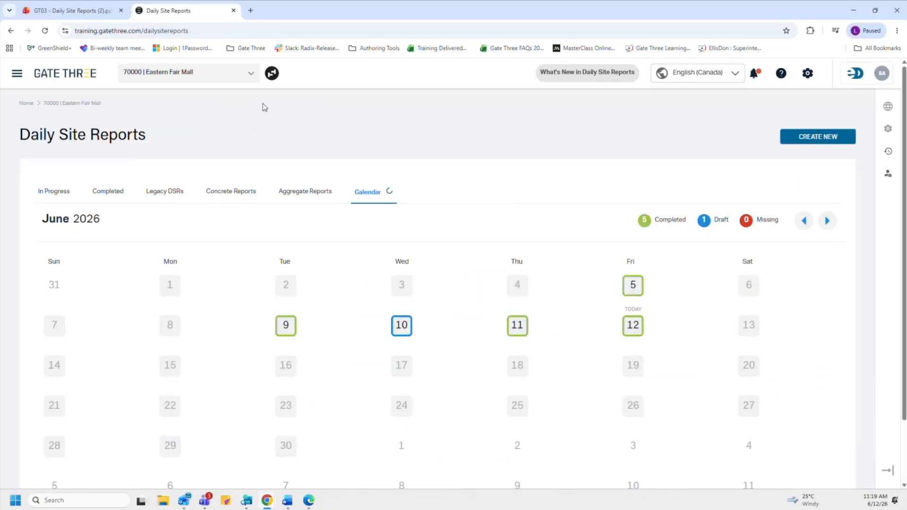
click(231, 192)
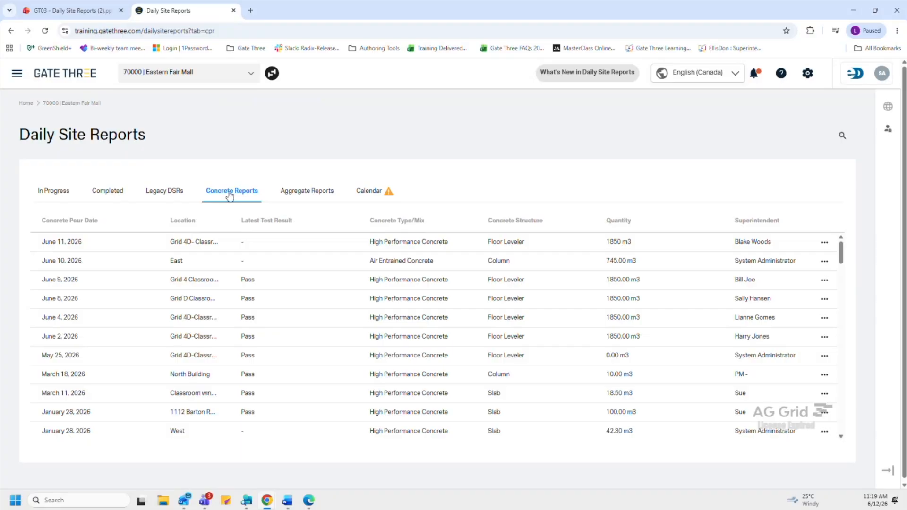
click(65, 242)
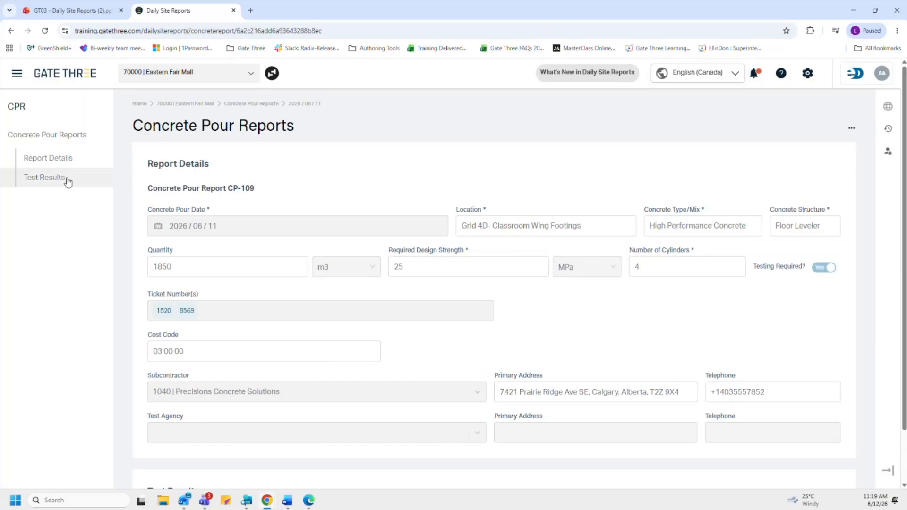
Step: Add a 2026/06/12 test result with 15.2 MPa cylinder strength and a 7-day cure period
scroll(270, 240, down, 2)
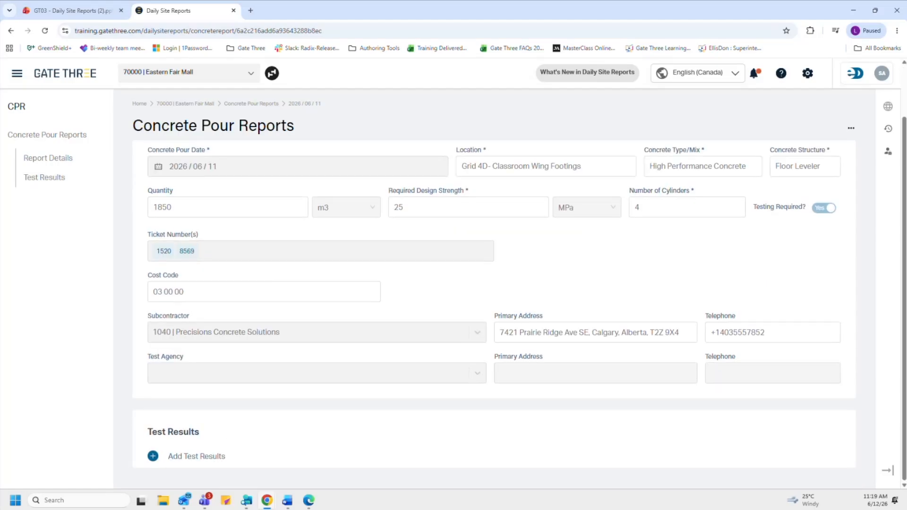
click(152, 457)
scroll(222, 428, down, 4)
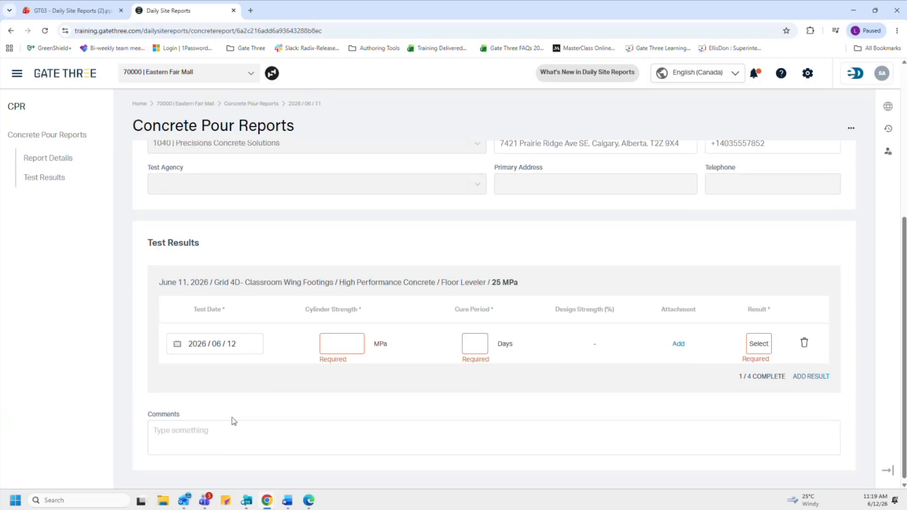
click(237, 350)
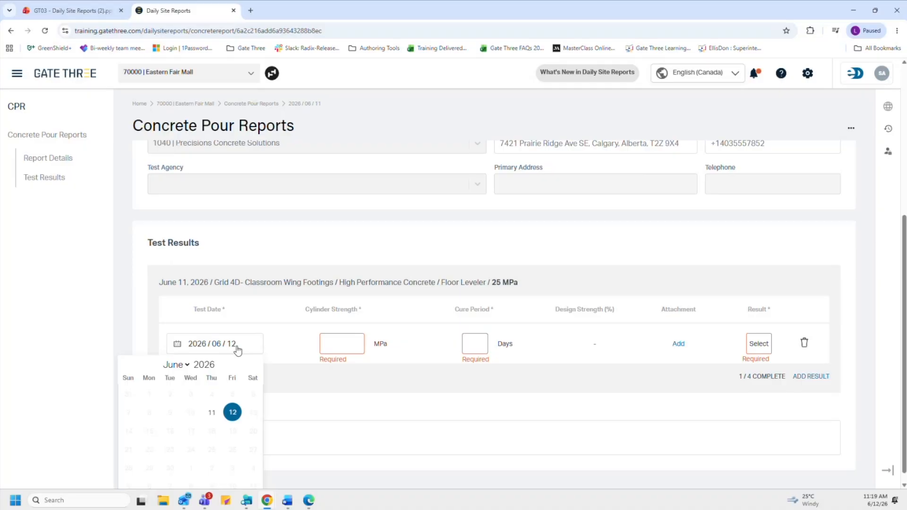
click(285, 387)
click(339, 348)
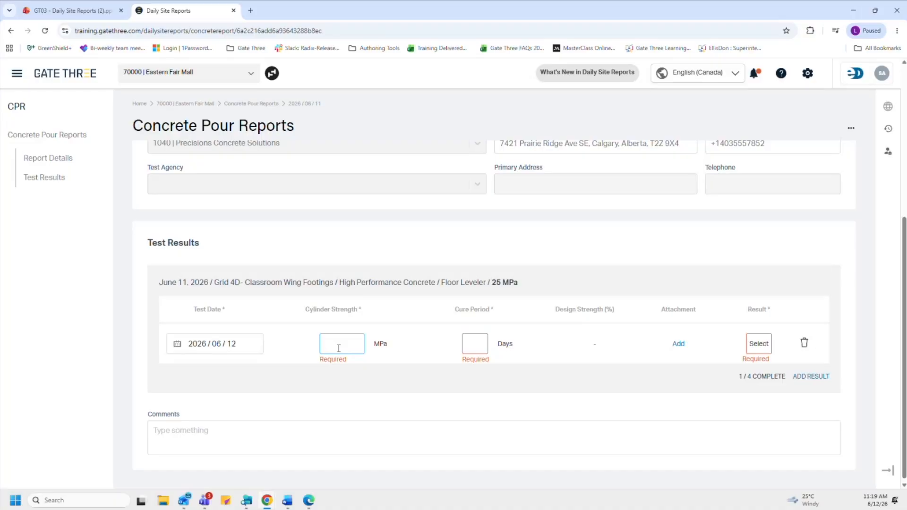
text(15.2)
key(Tab)
text(7)
click(679, 348)
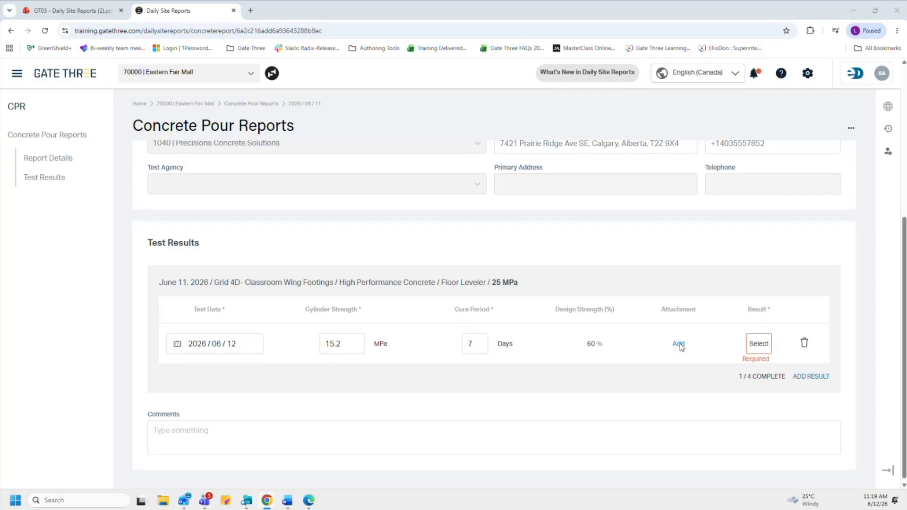
Step: Upload the Concrete Test Results file to the June 12 test and set its result to Pass
scroll(148, 127, down, 5)
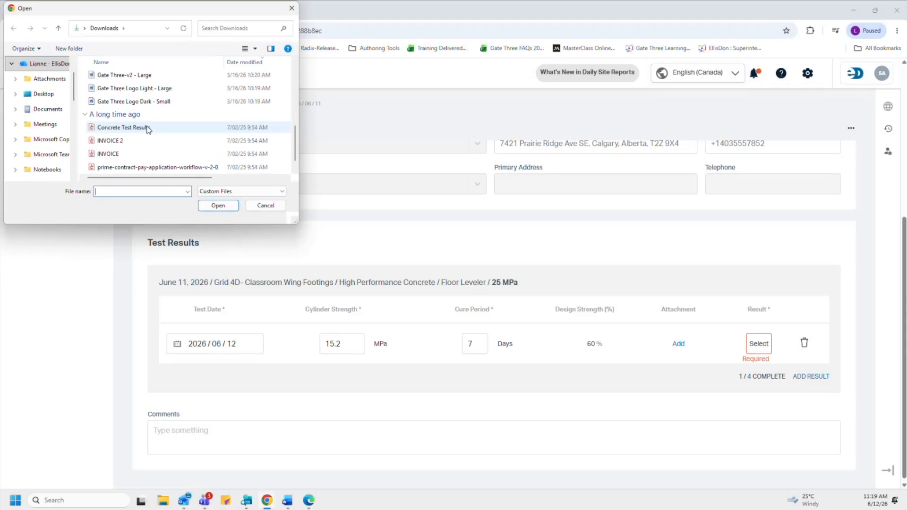
click(144, 114)
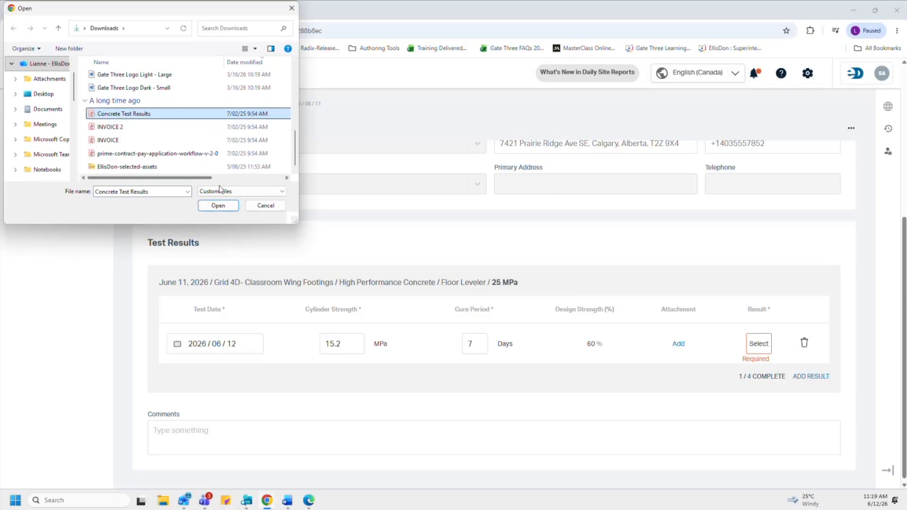
click(218, 205)
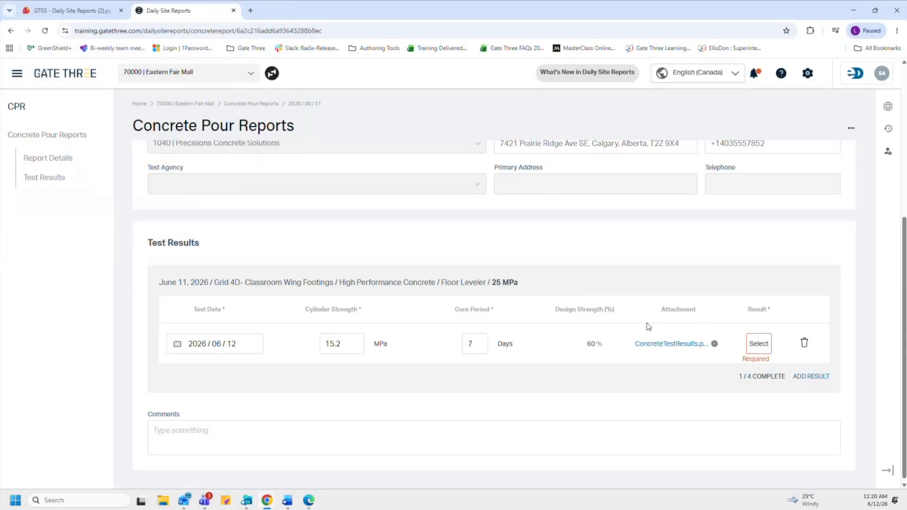
click(768, 345)
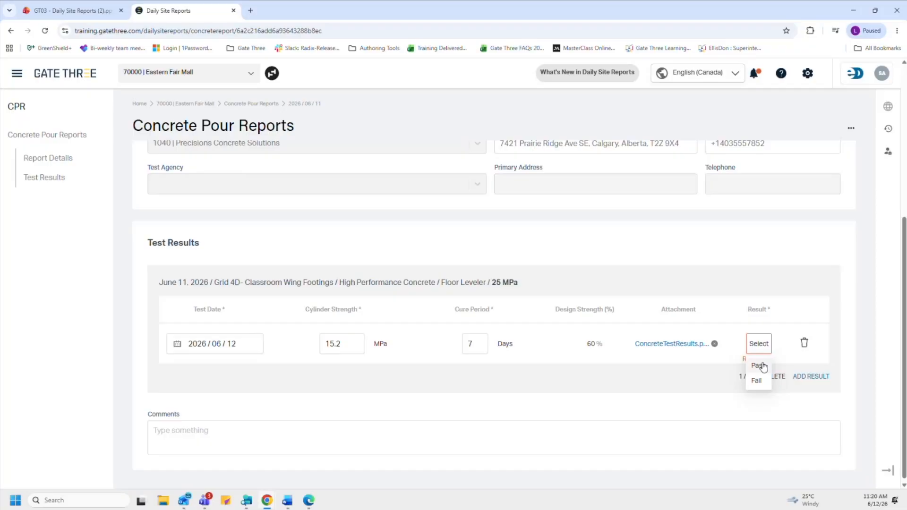
click(763, 367)
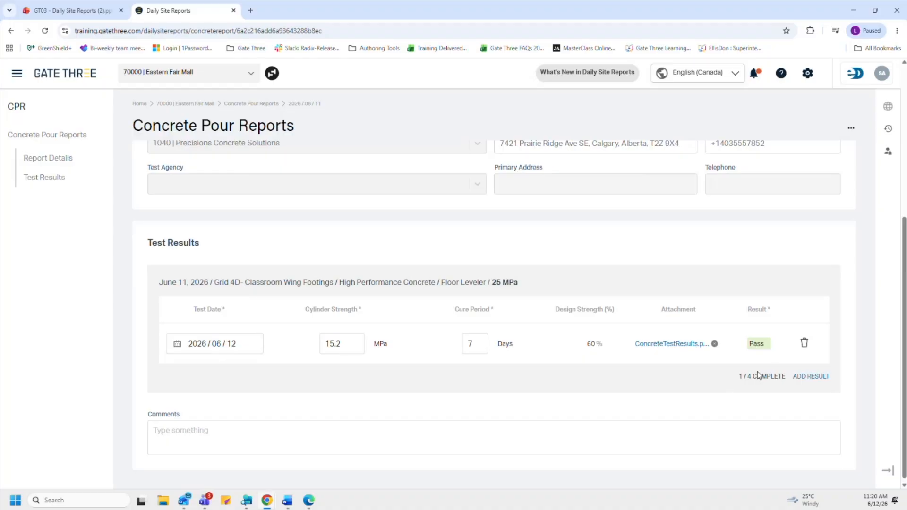
scroll(758, 371, up, 5)
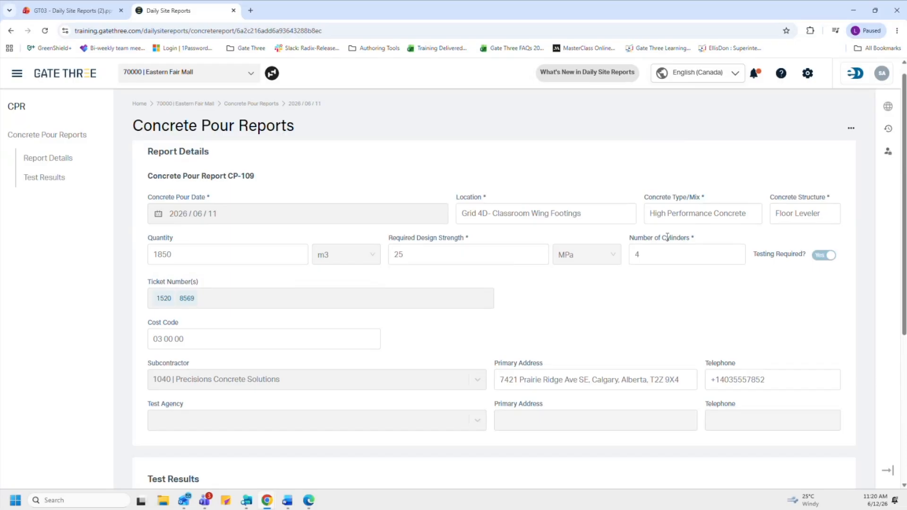
Step: Add a second test result row, then delete it so only the passing result remains
scroll(667, 282, down, 5)
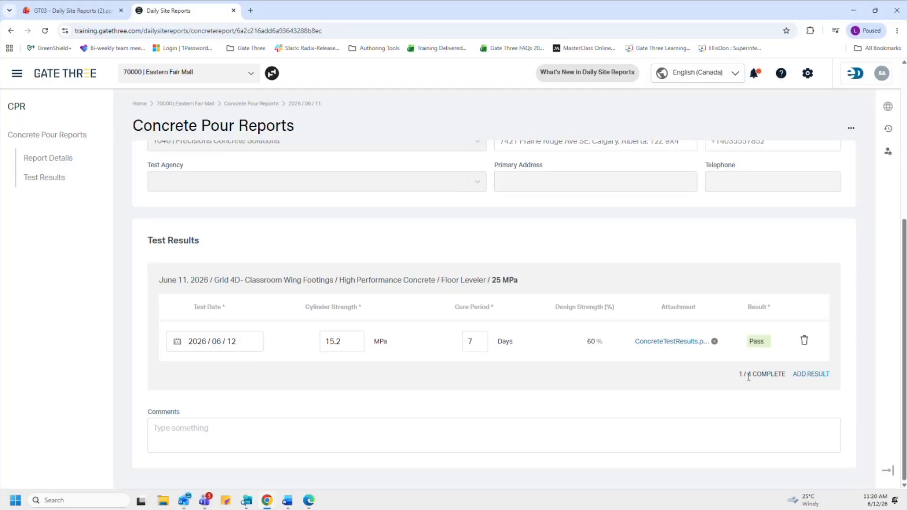
click(798, 377)
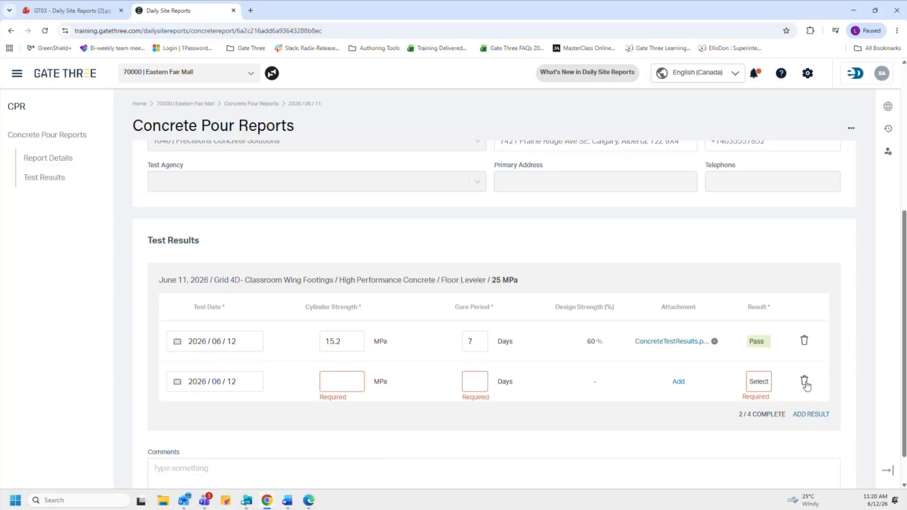
click(805, 382)
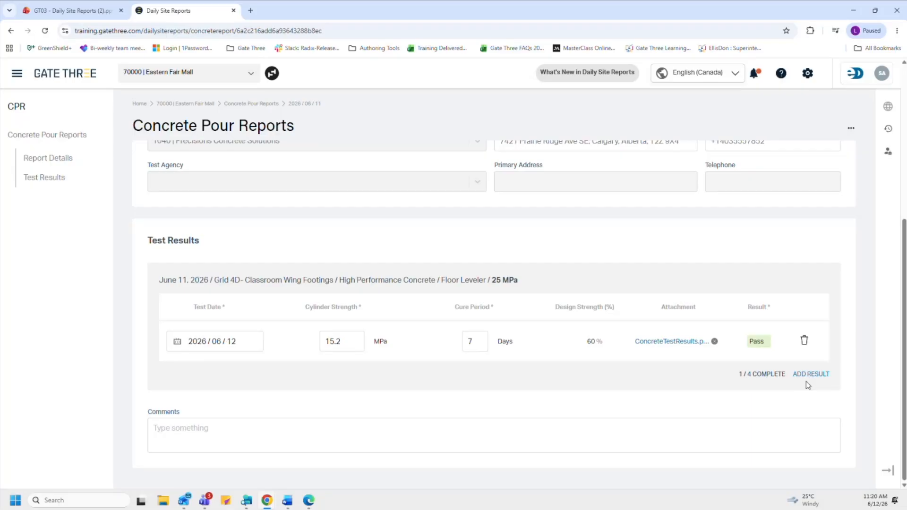
scroll(807, 381, up, 5)
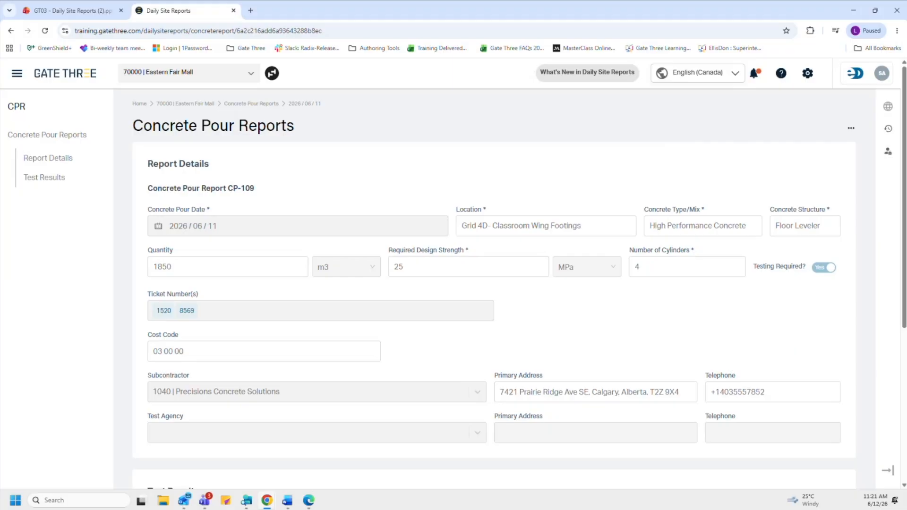
Step: Return to the GT03 presentation's Daily Site Report Module Overview slide
scroll(336, 293, down, 1)
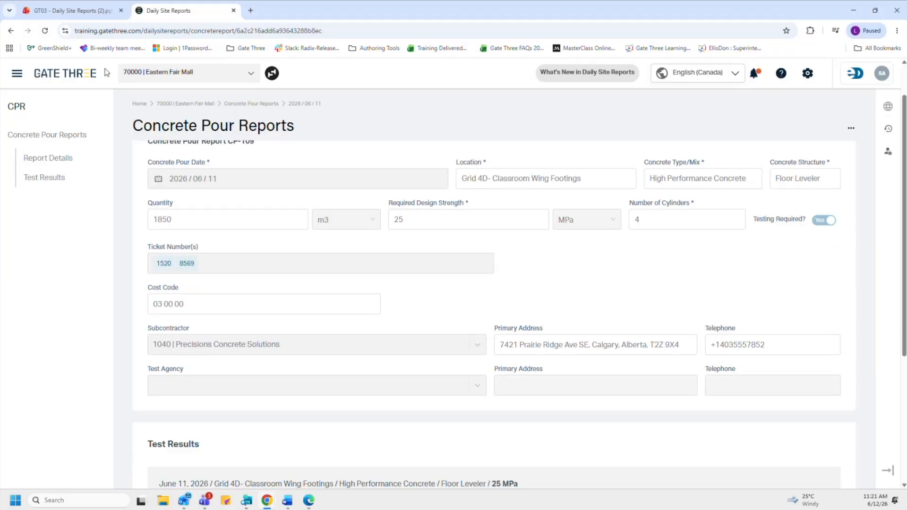
mouse_move(85, 11)
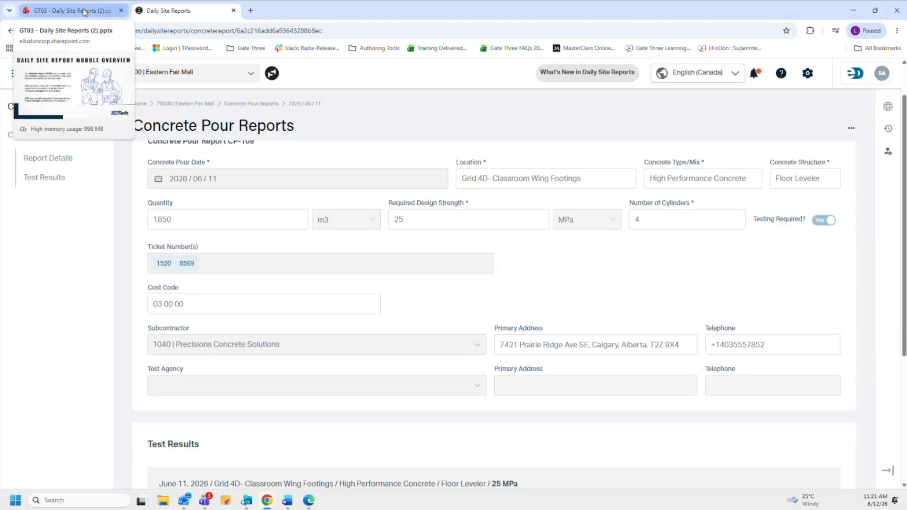
click(84, 12)
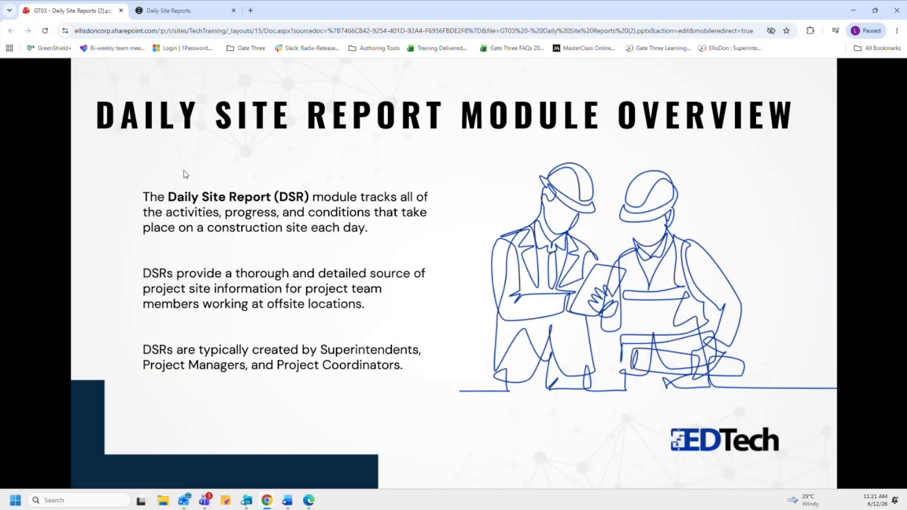